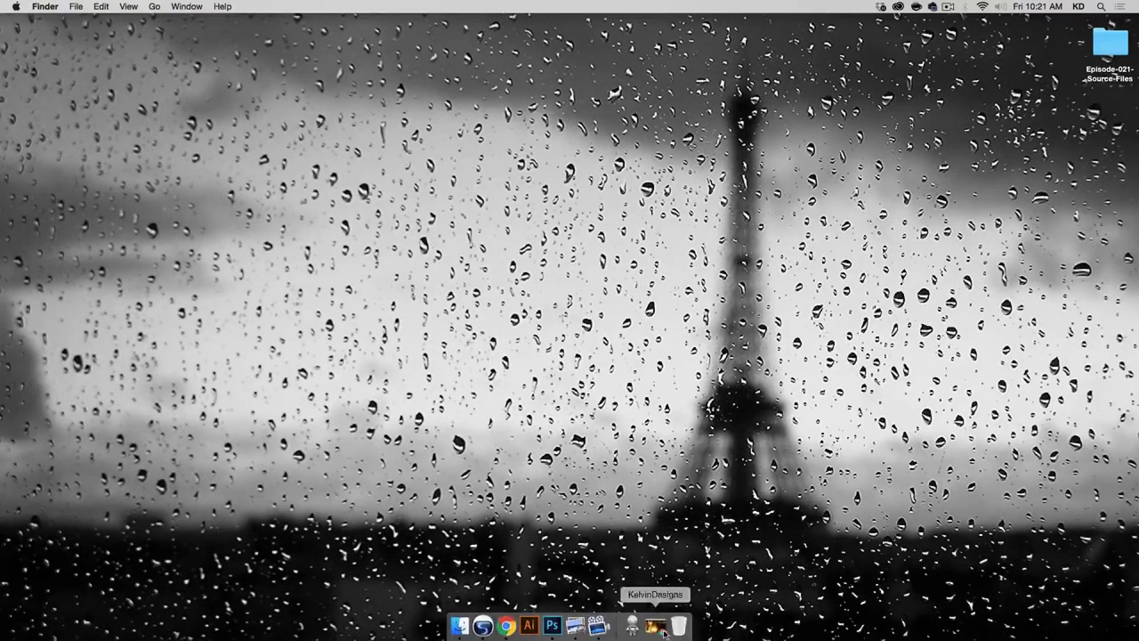
Step: View the free lesson on removing anything from a photo on kelvindesigns.com, dismiss its sign-up form and close the browser window
click(657, 627)
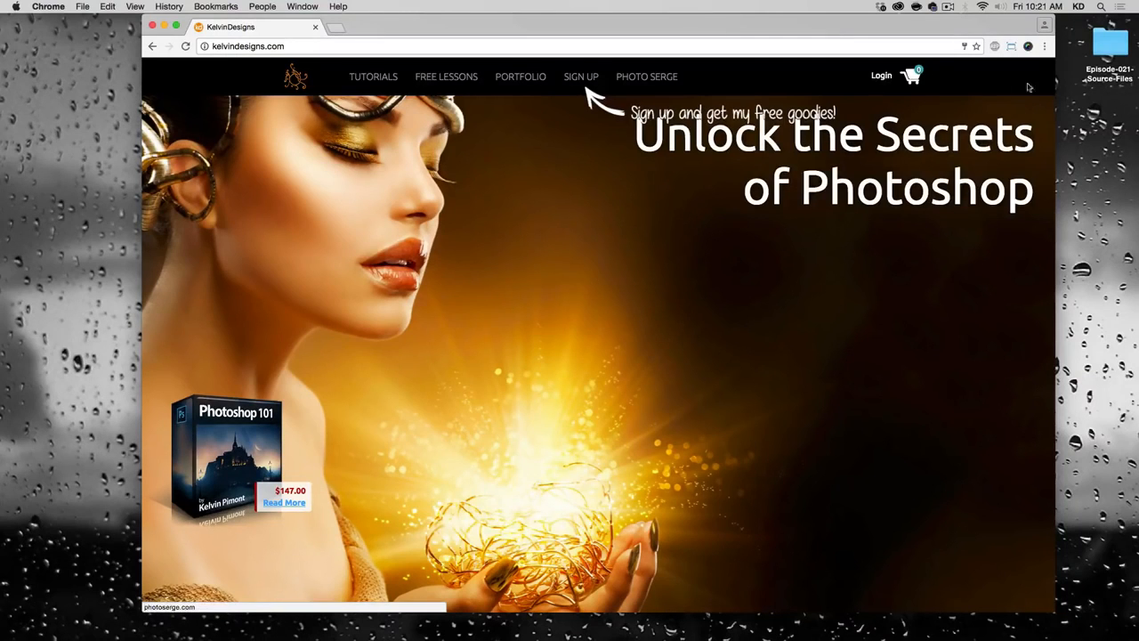
click(456, 79)
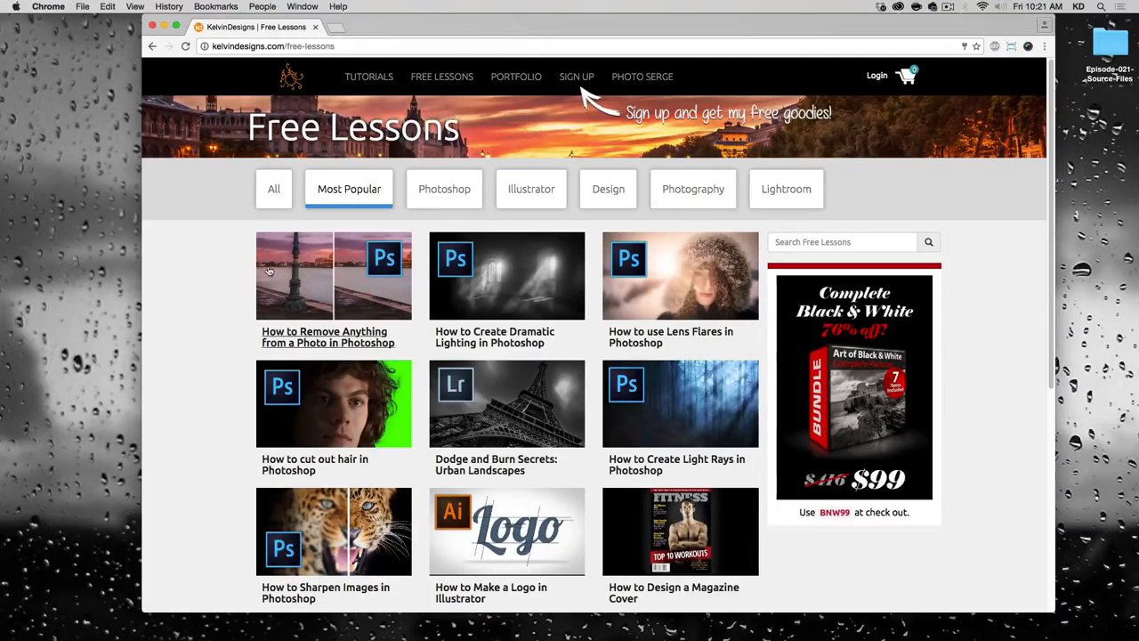
click(330, 302)
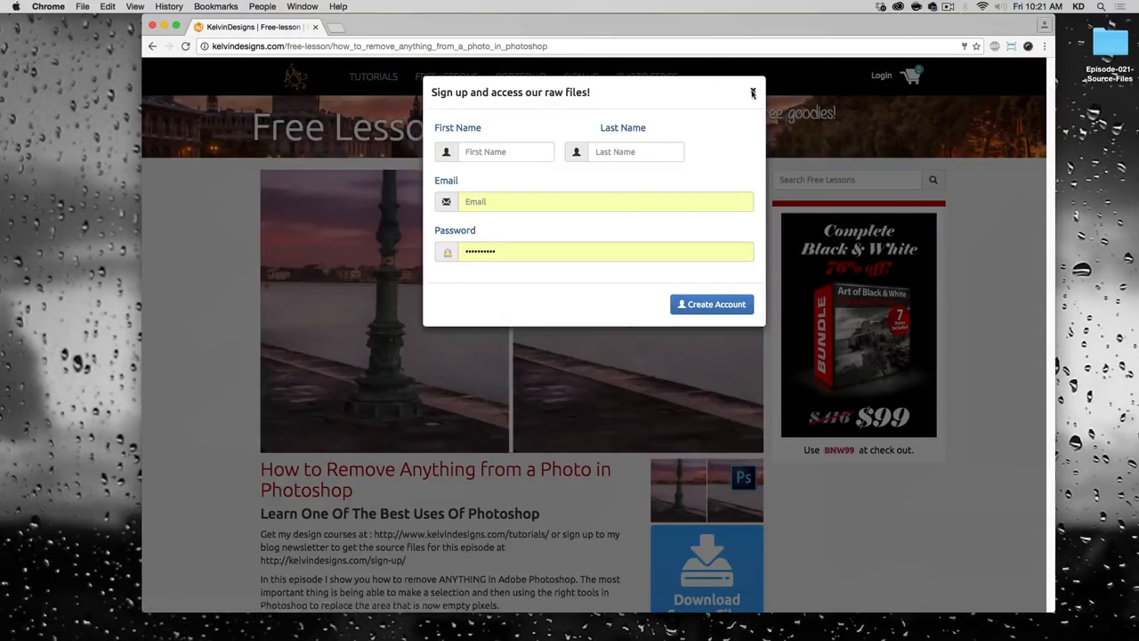
click(752, 91)
scroll(782, 481, down, 2)
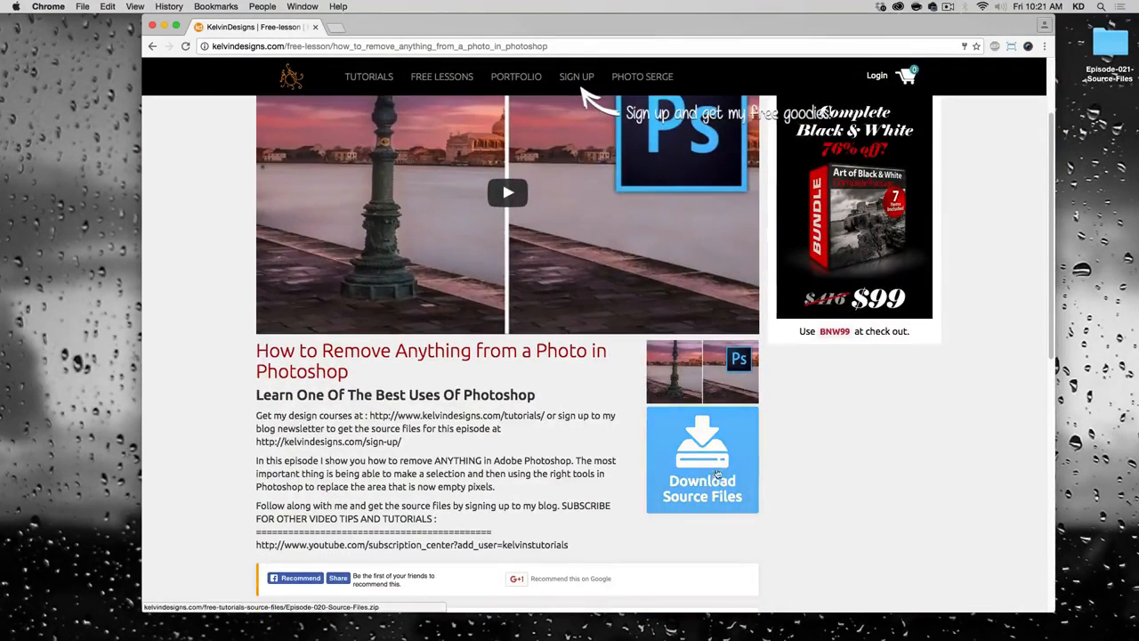
click(152, 26)
Step: Open Eiffel.arw from the Episode-021-Source-Files folder on the desktop in Photoshop
click(1036, 176)
click(1097, 49)
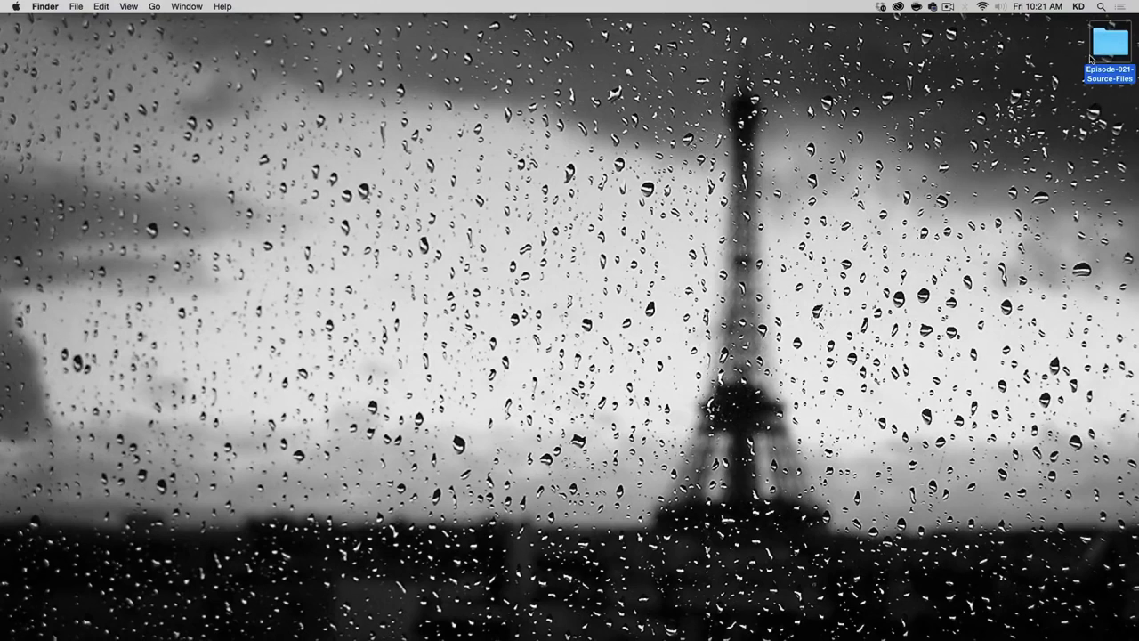
double_click(1104, 45)
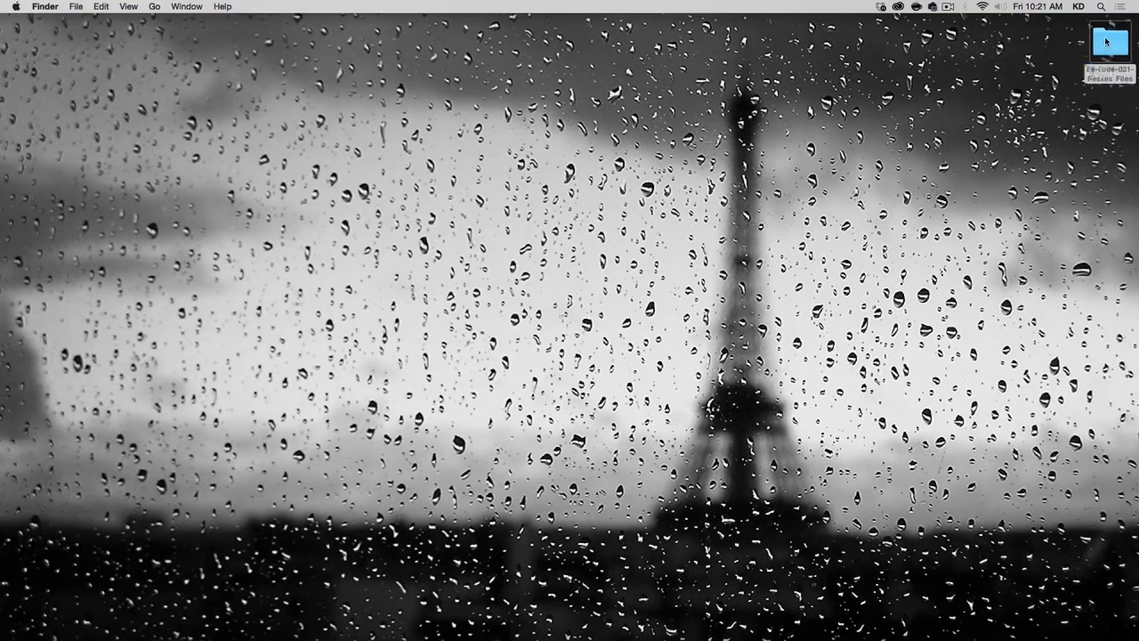
drag(661, 81, 615, 85)
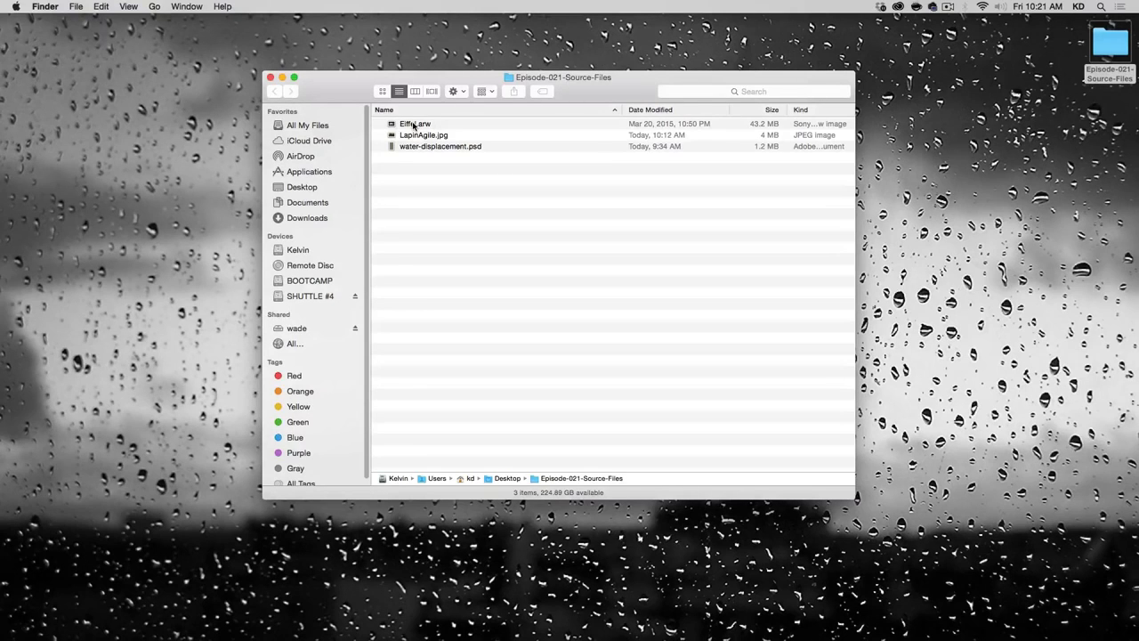
drag(406, 125, 561, 626)
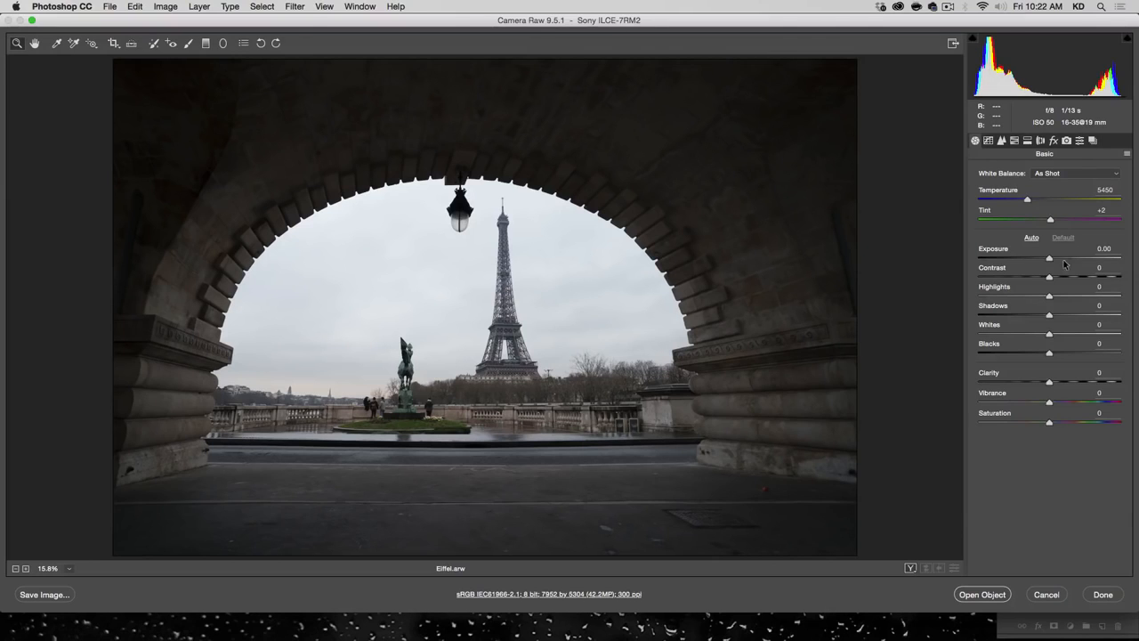
Step: Set the raw photo's Highlights to -100, Shadows to +100 and Clarity to +36
drag(1048, 295, 977, 297)
drag(1049, 316, 1134, 319)
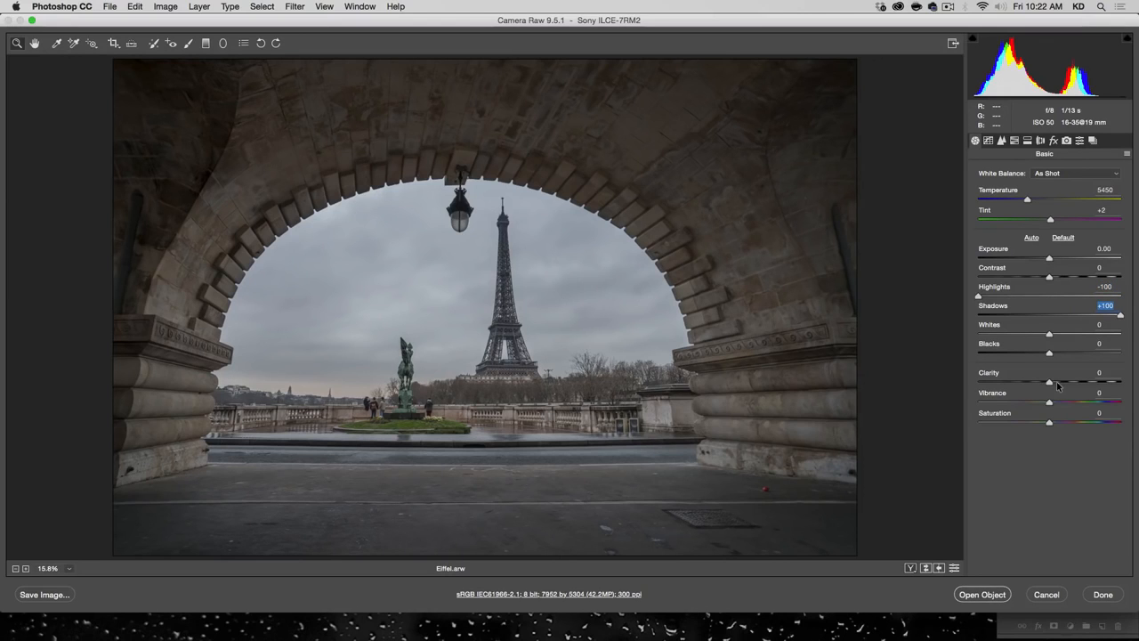
drag(1051, 383, 1079, 382)
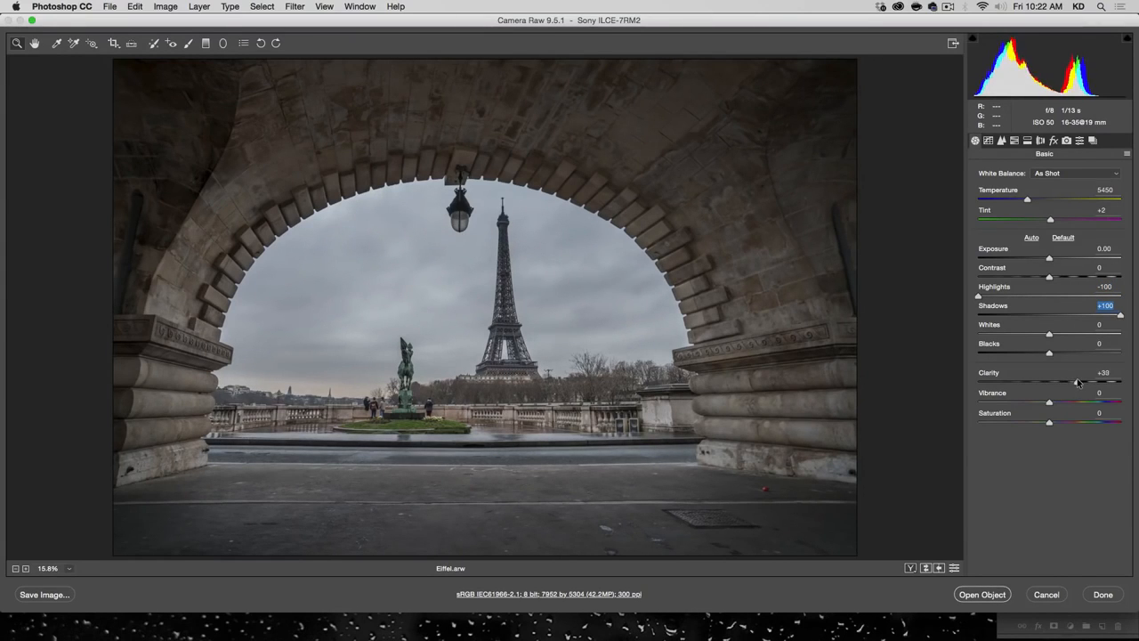
Step: Set the raw photo's Exposure to +0.50, Temperature to 4900 and Vibrance to +18
drag(1049, 258, 1056, 259)
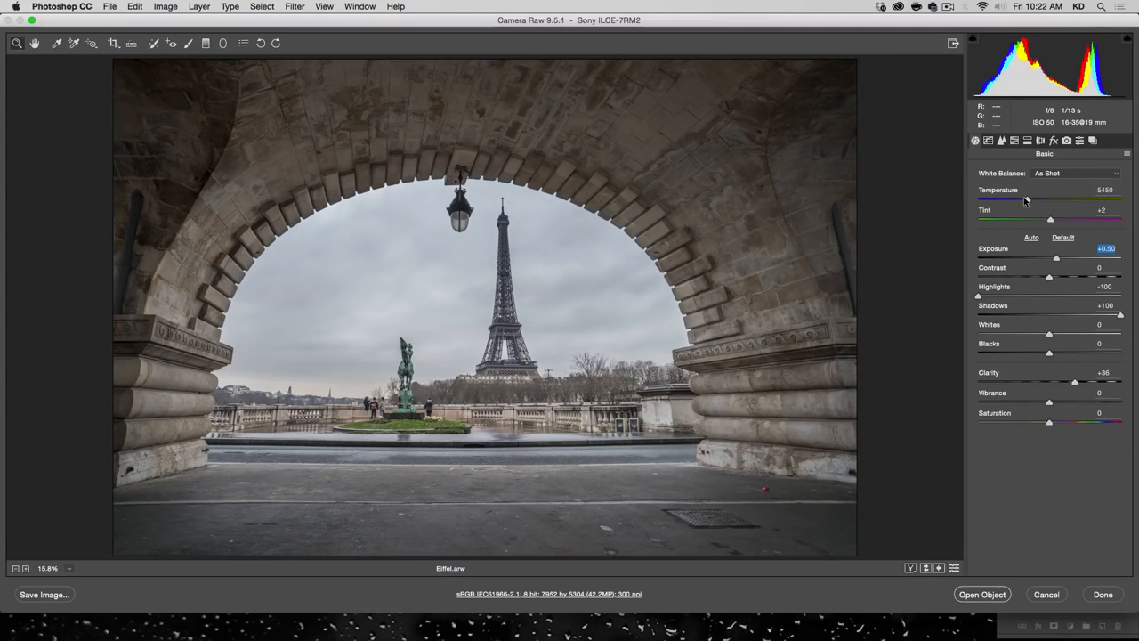
drag(1025, 200, 1019, 200)
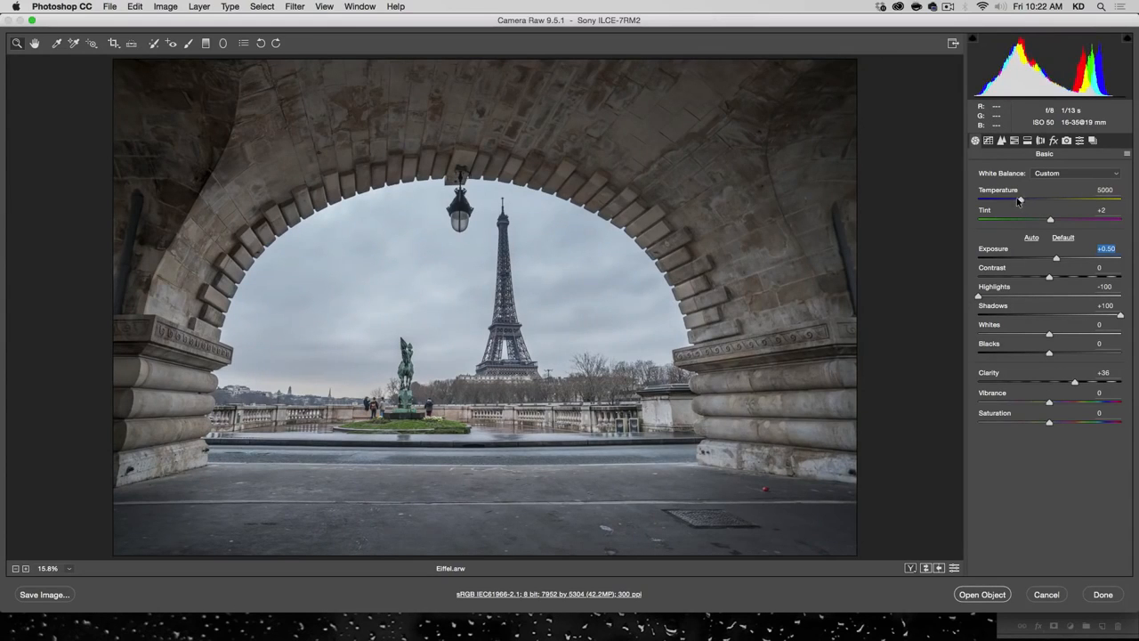
click(1017, 200)
drag(1051, 403, 1062, 405)
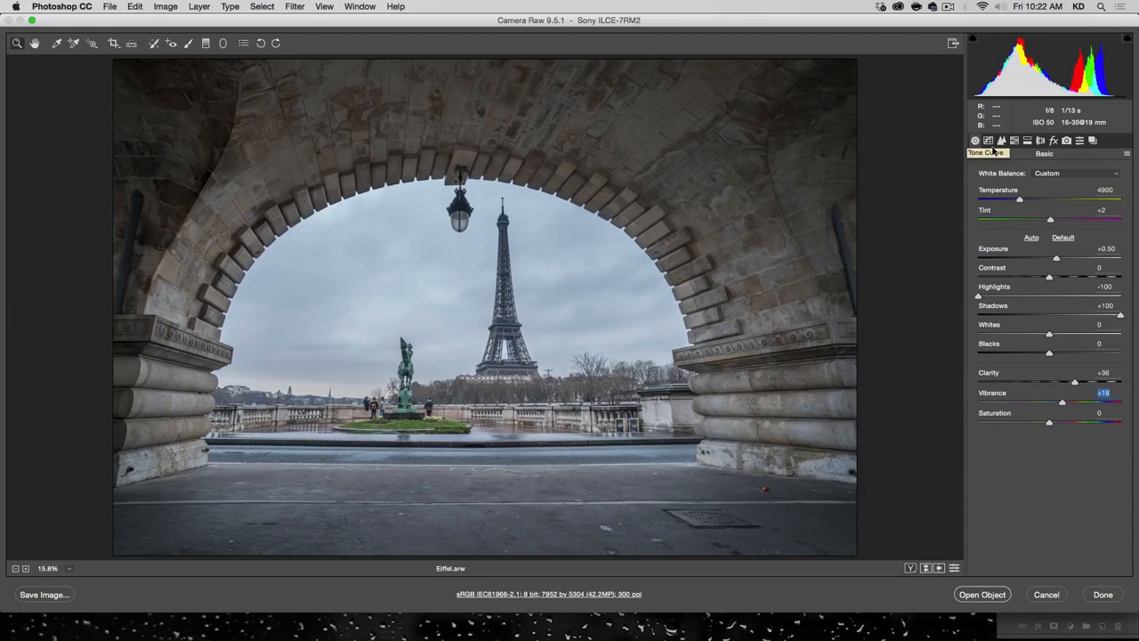
Step: Crop the raw photo to about 5501 by 3618 pixels, tightly framing the Eiffel Tower and the inner stone arch
click(121, 50)
drag(196, 111, 773, 509)
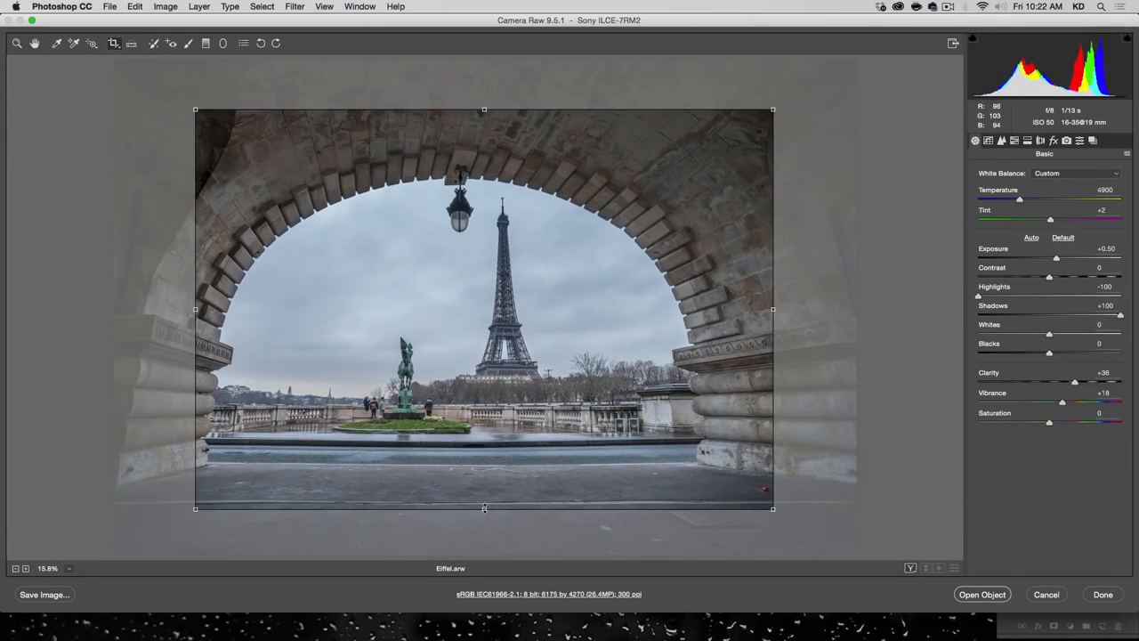
drag(484, 508, 484, 503)
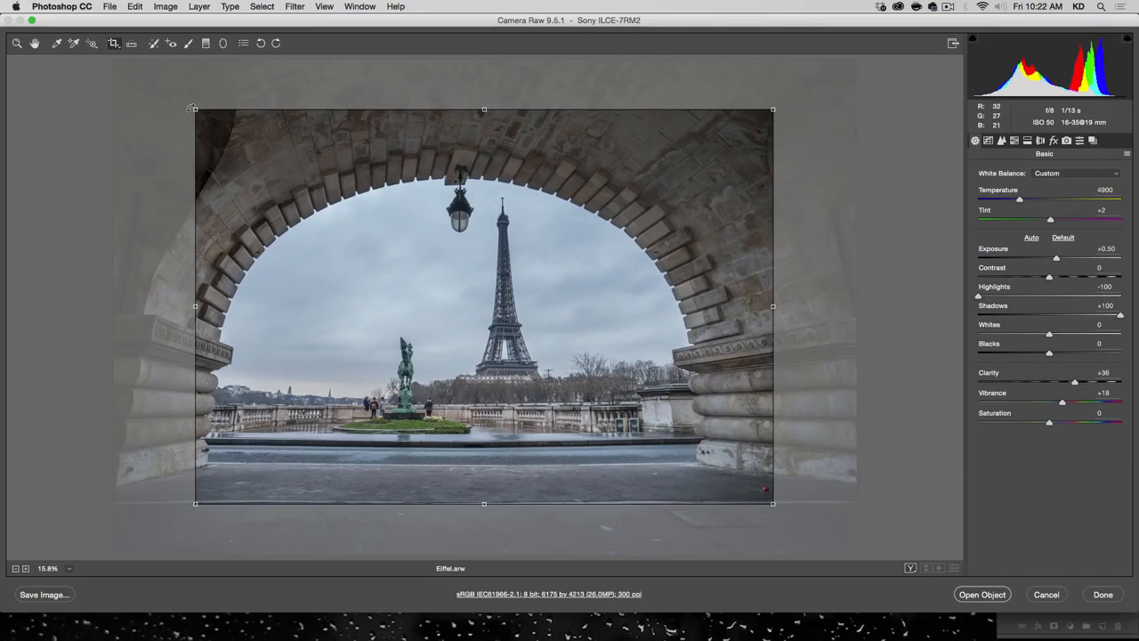
mouse_move(195, 110)
mouse_down()
mouse_move(191, 125)
mouse_move(204, 121)
mouse_up()
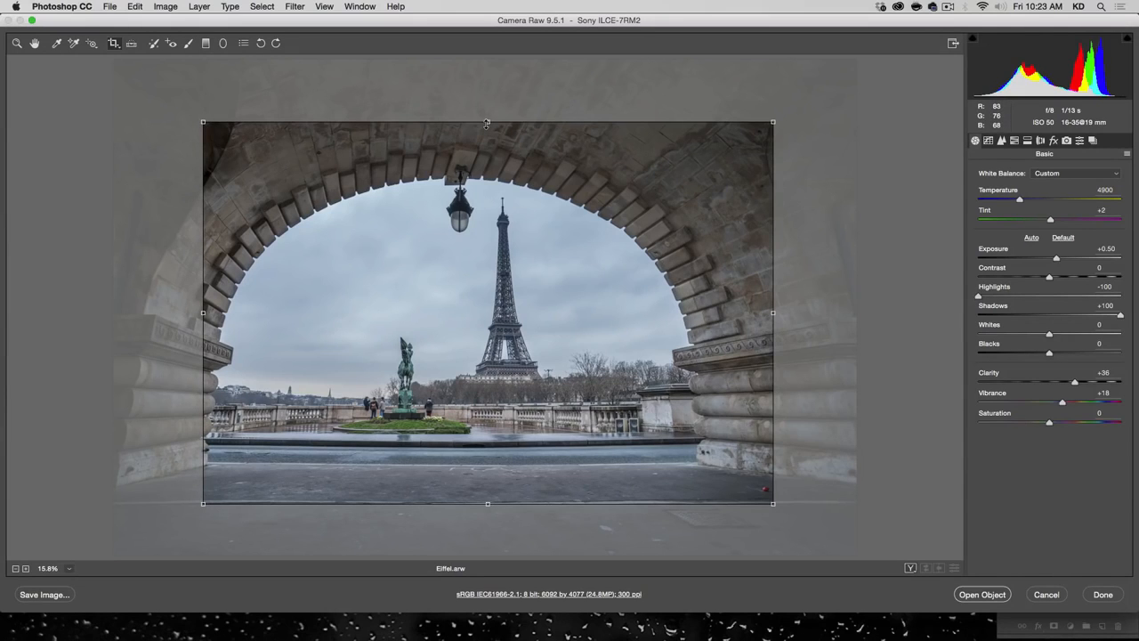
drag(486, 124, 487, 162)
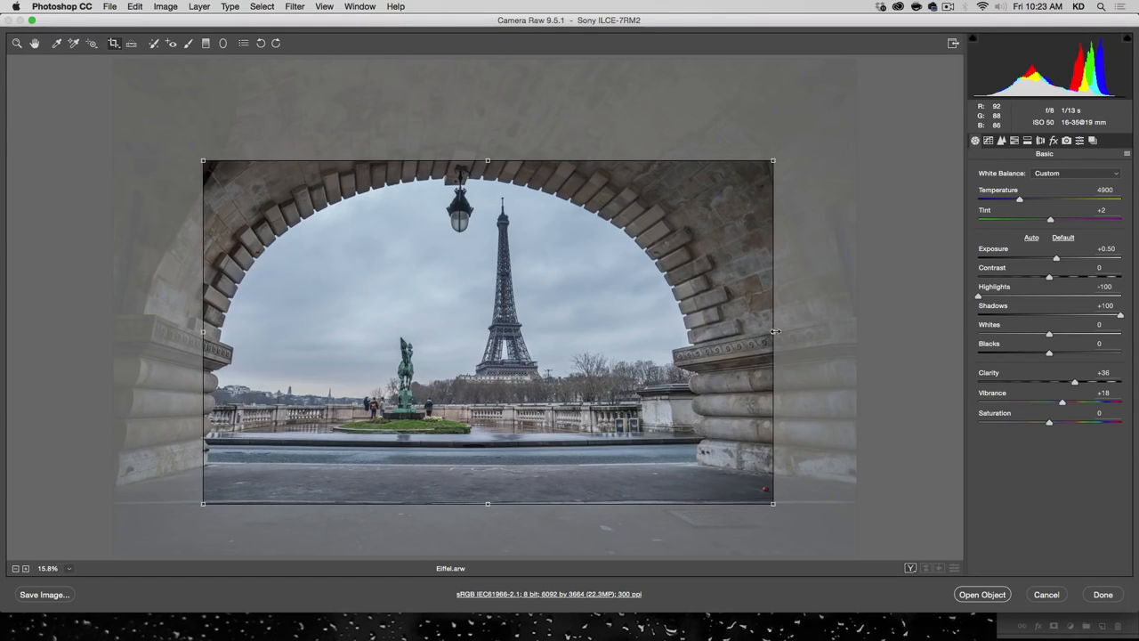
drag(775, 331, 718, 333)
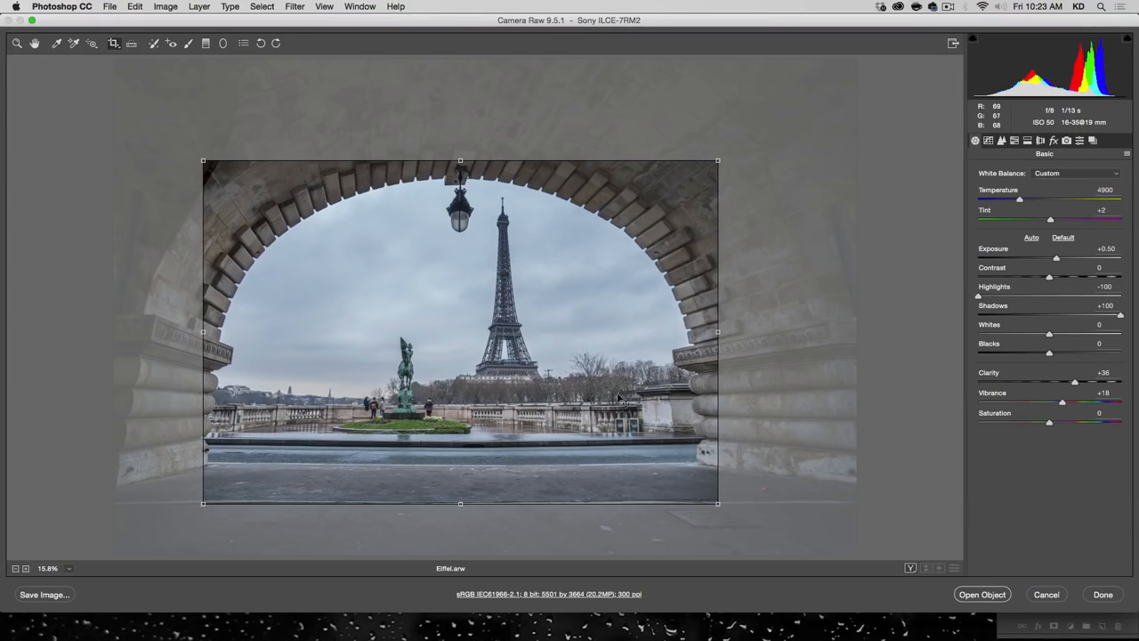
mouse_move(460, 504)
mouse_down()
mouse_move(460, 525)
mouse_move(461, 499)
mouse_up()
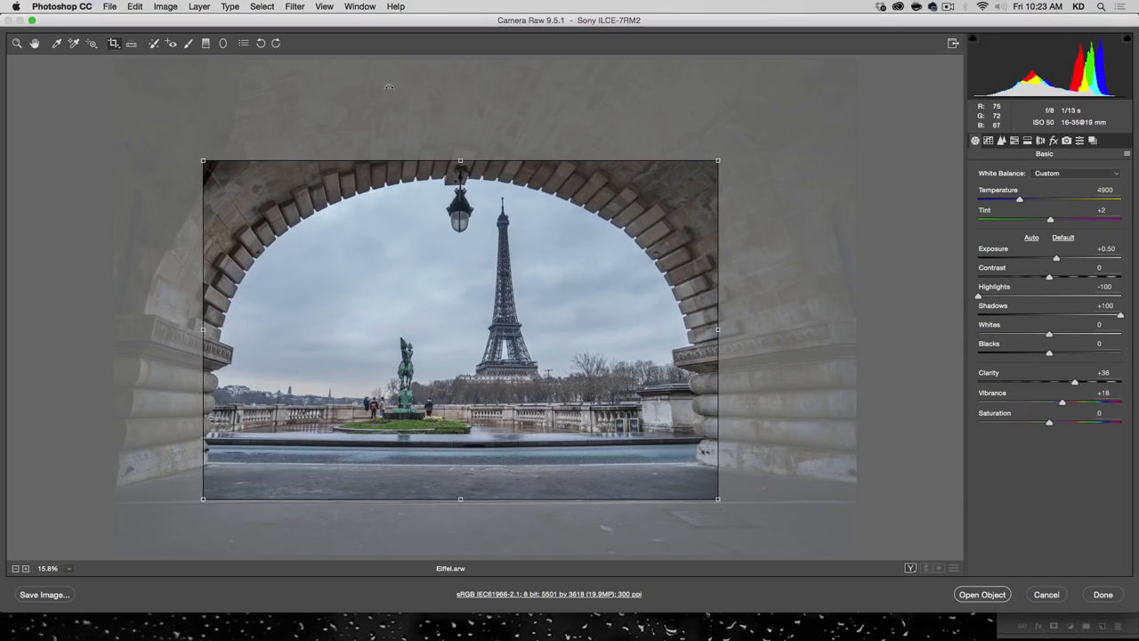
key(Return)
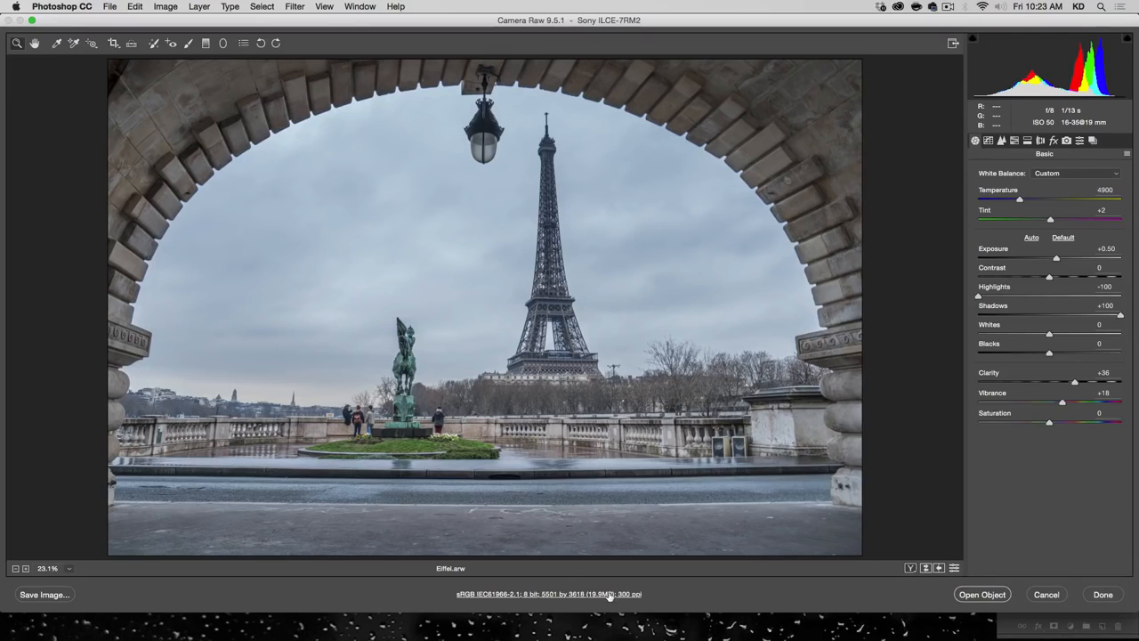
Step: Check the workflow options for opening the photo in Photoshop as Smart Objects, leaving the settings unchanged
click(572, 593)
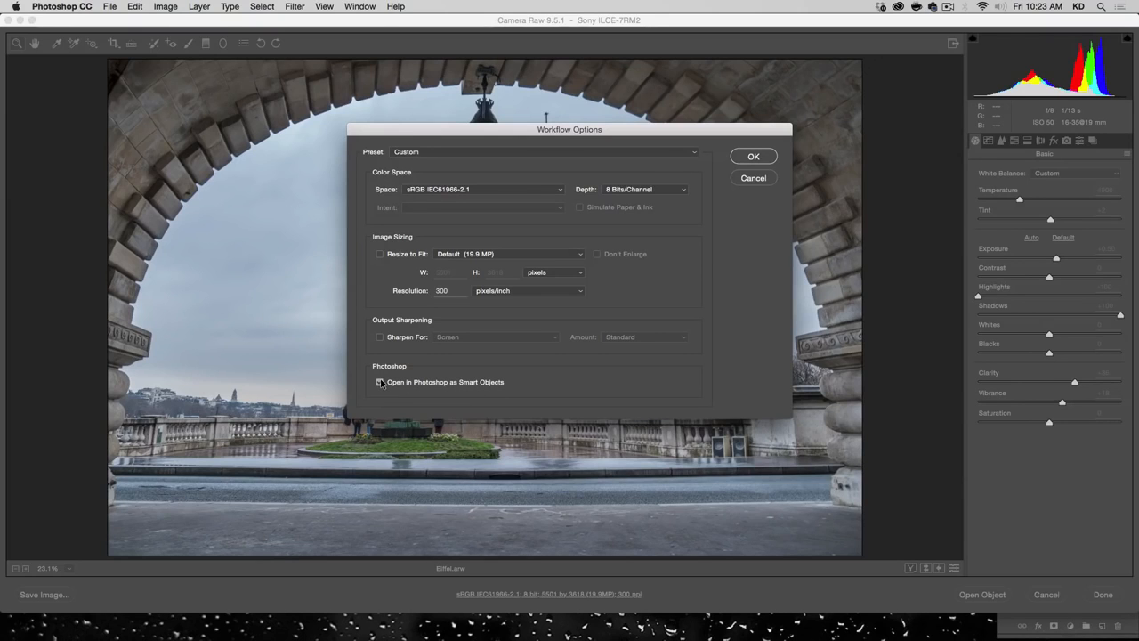
click(753, 178)
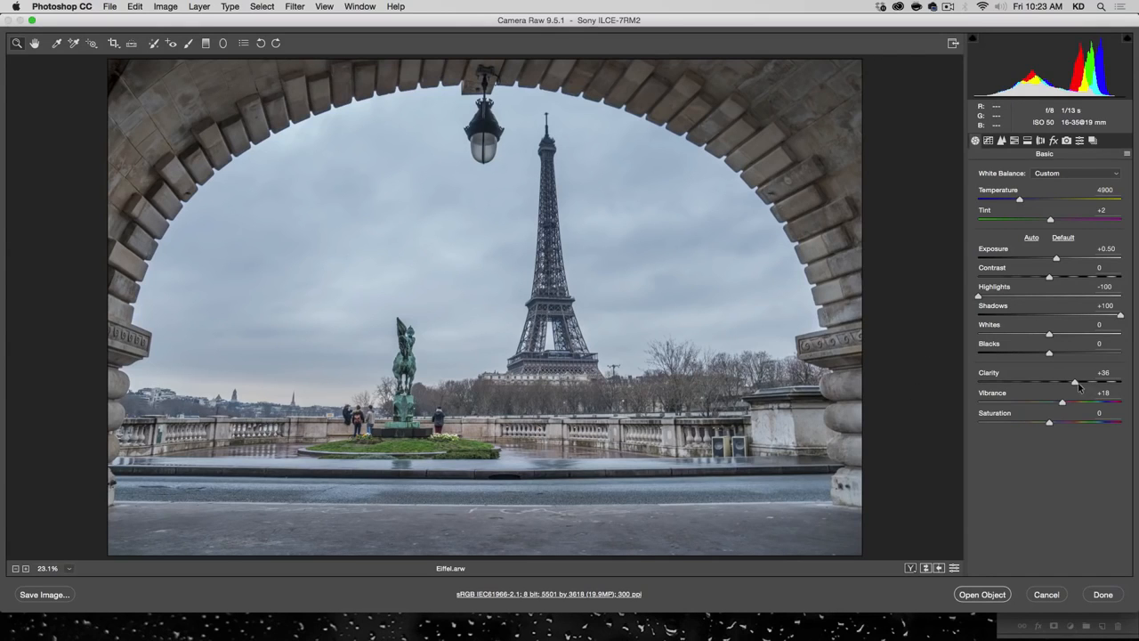
Step: Set Clarity to +43, Exposure to +0.40 and Contrast to +39, and open the raw photo in Photoshop as a Smart Object
mouse_move(1078, 382)
mouse_down()
mouse_move(1091, 382)
mouse_move(1080, 383)
mouse_up()
drag(1056, 259, 1080, 279)
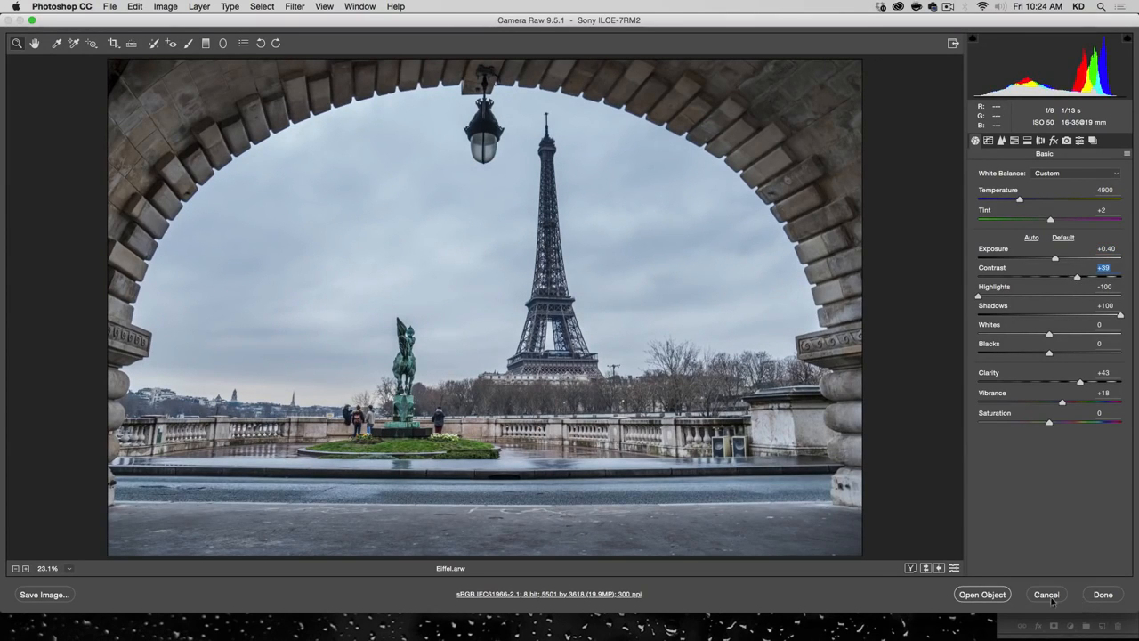
click(982, 594)
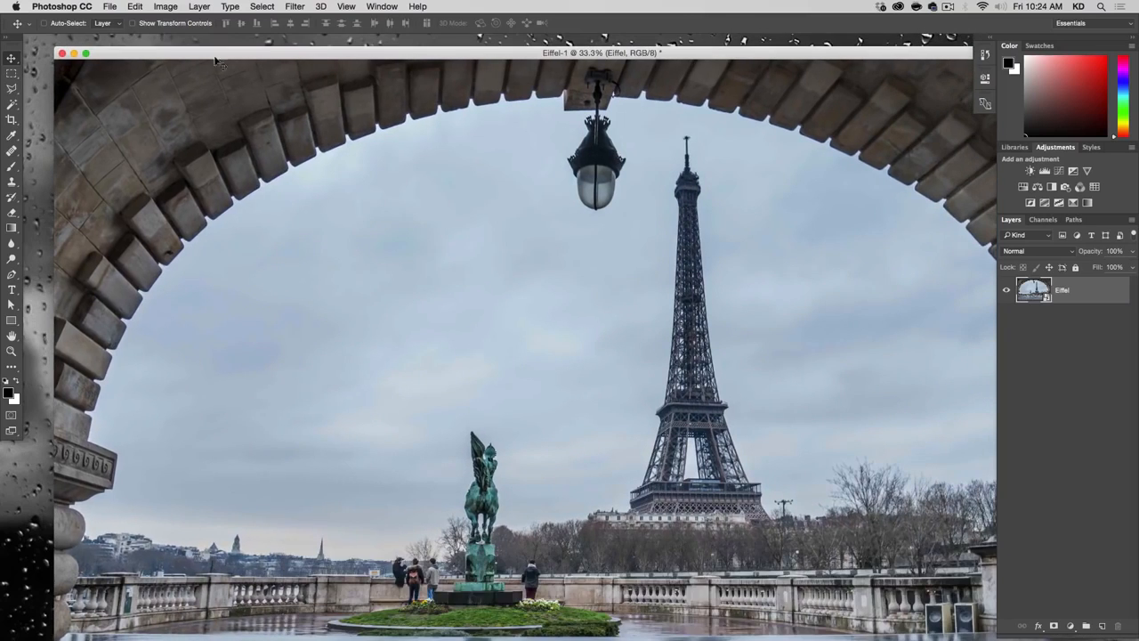
Step: Duplicate the Eiffel layer as an independent Smart Object using New Smart Object via Copy
click(87, 54)
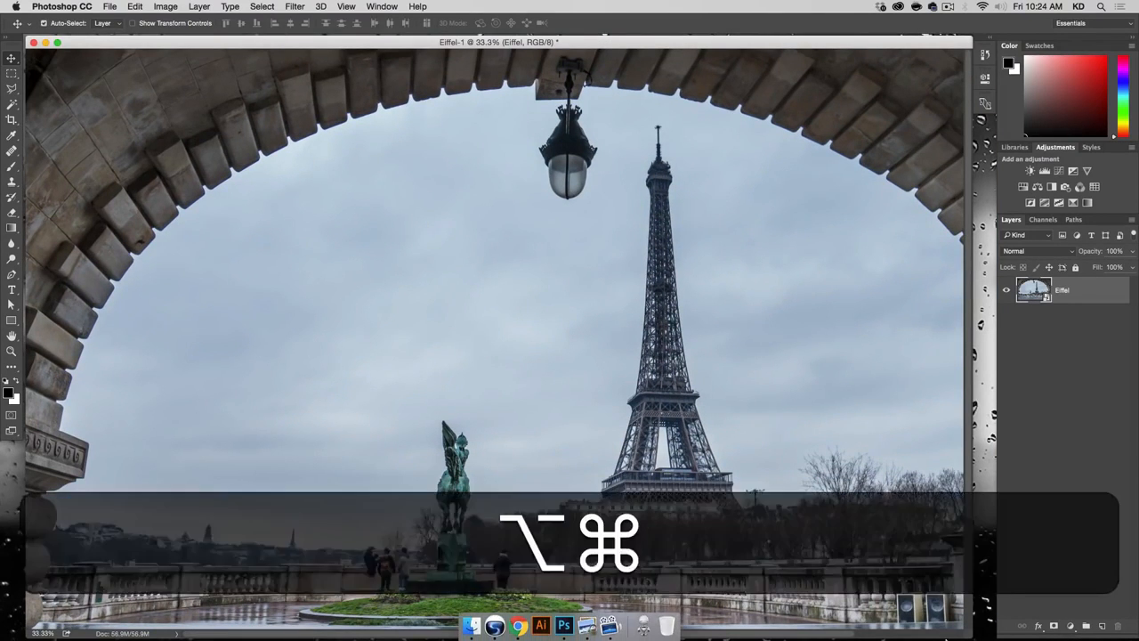
key(super+alt+minus)
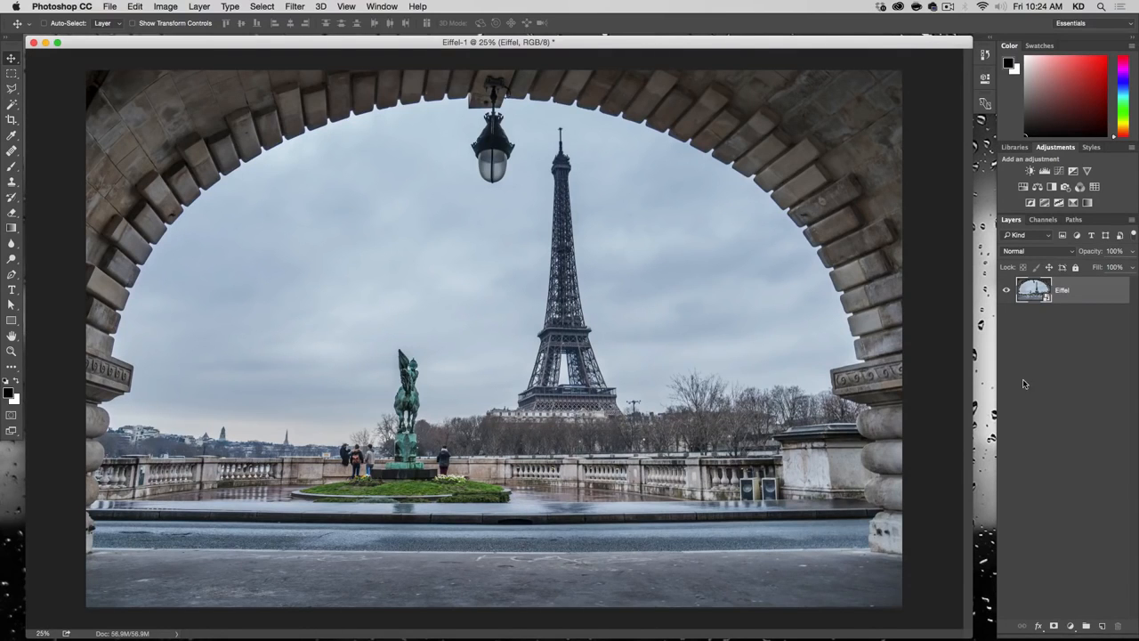
right_click(1034, 286)
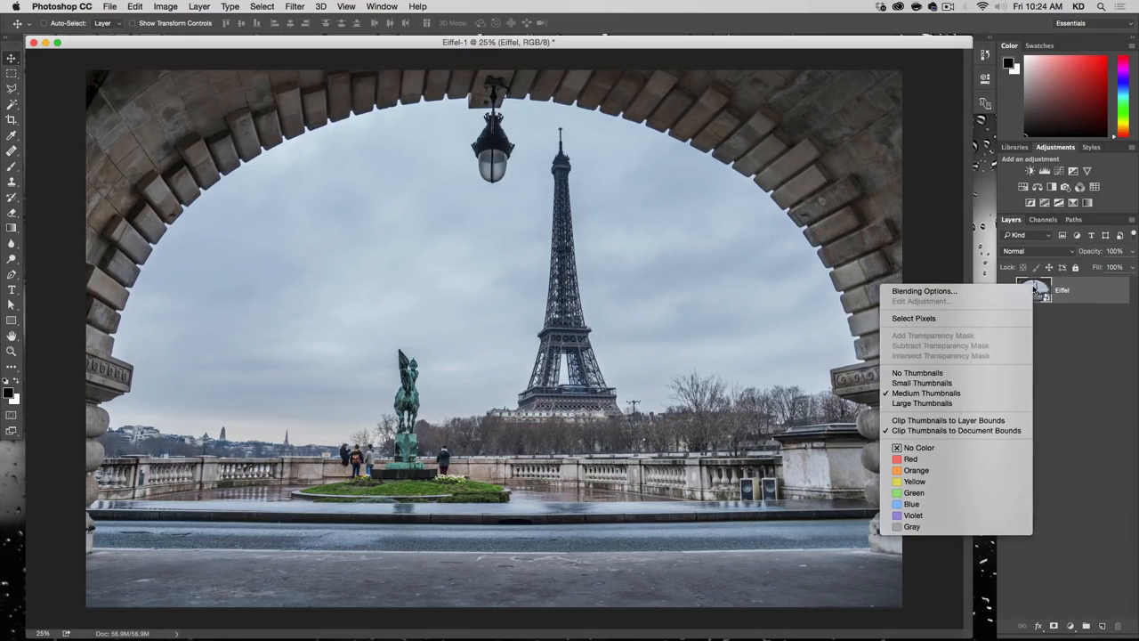
right_click(1089, 291)
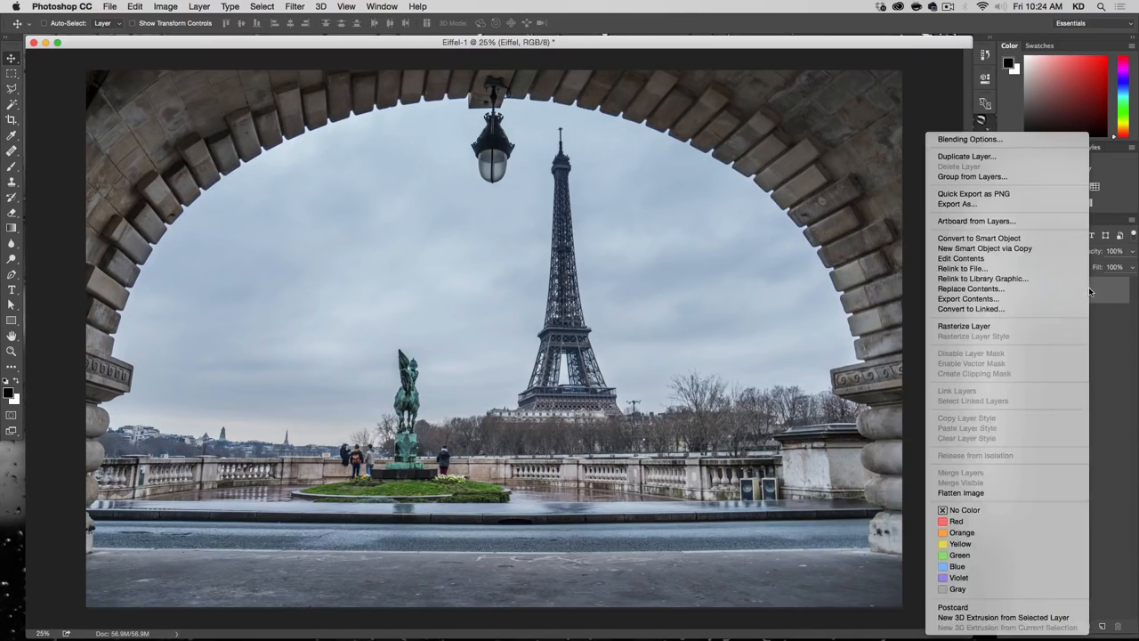
click(1053, 249)
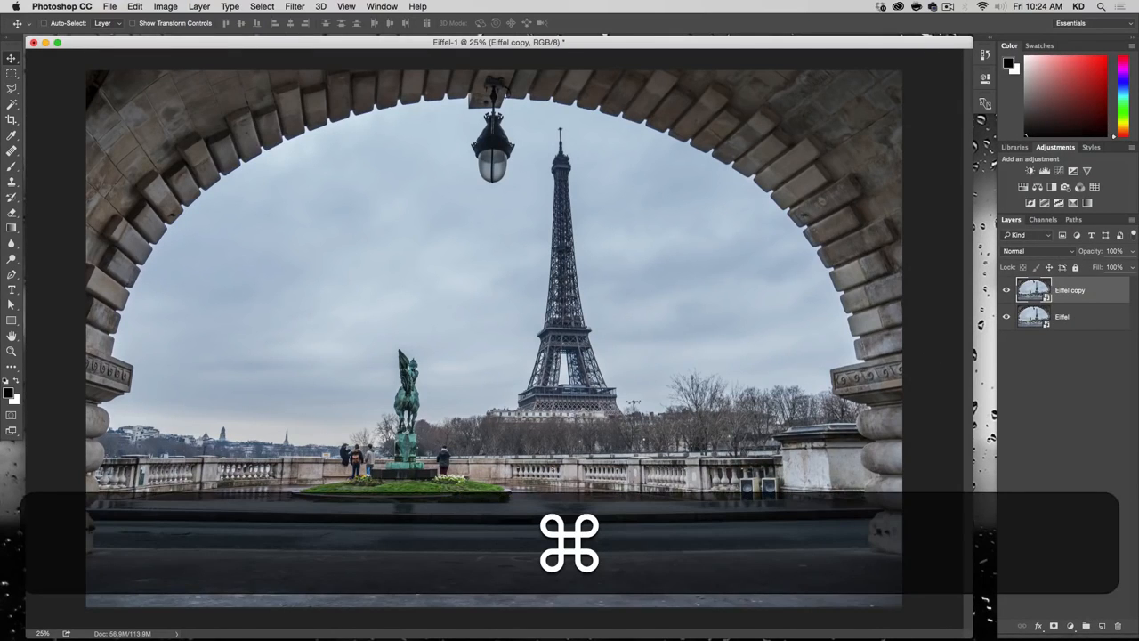
Step: Flip the Eiffel copy layer vertically and move it straight down to a Y position of about 4176 px
click(134, 7)
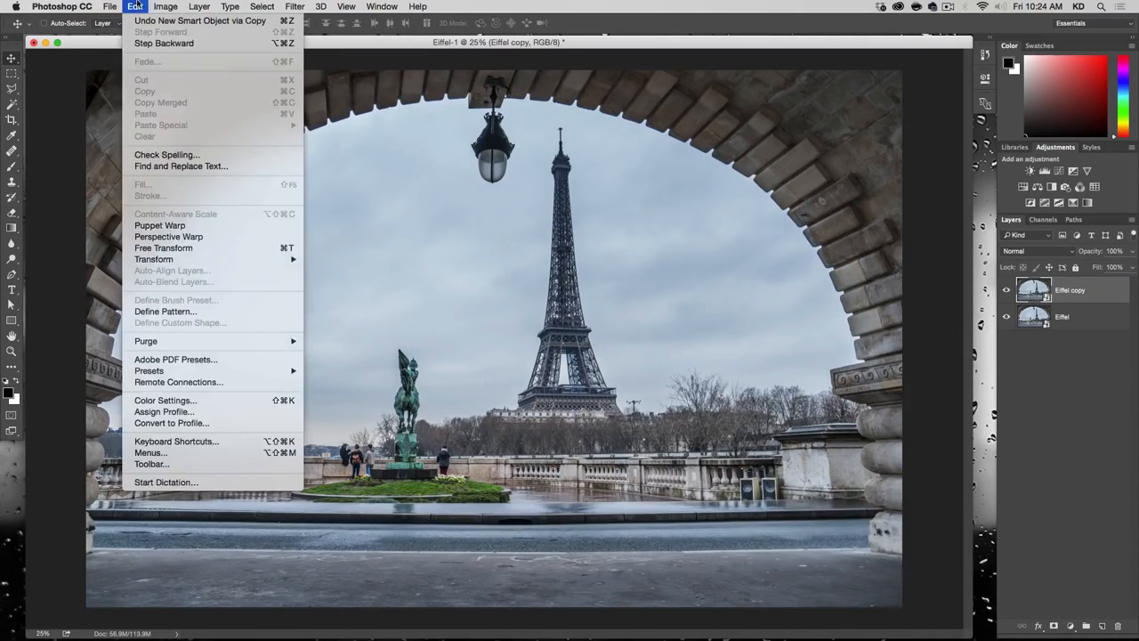
click(160, 248)
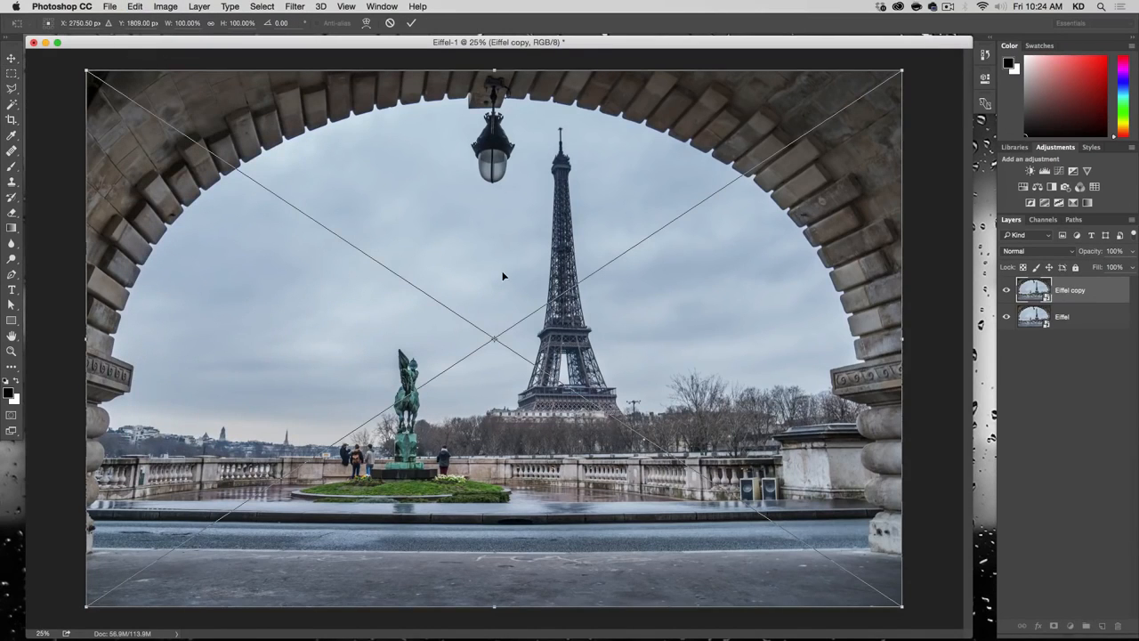
right_click(503, 277)
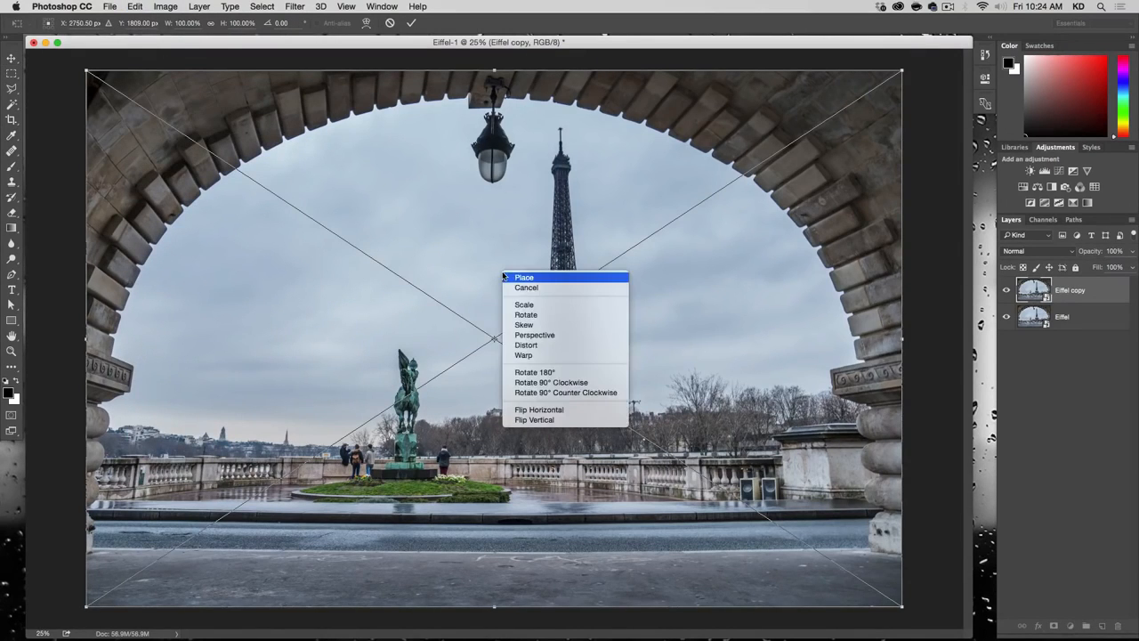
click(544, 424)
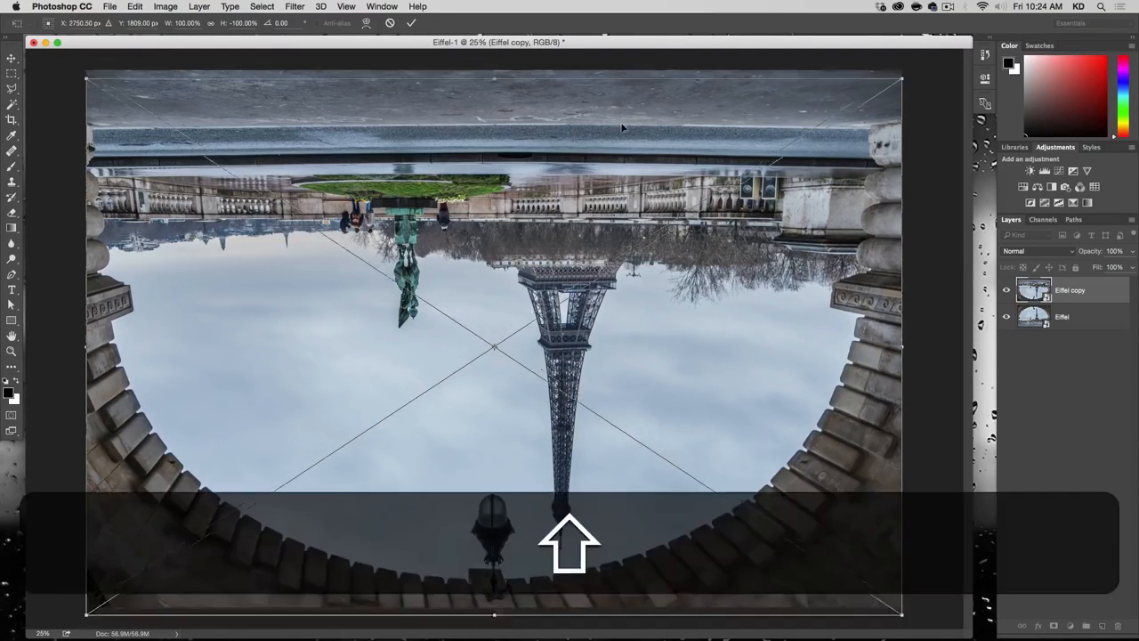
drag(622, 110, 595, 455)
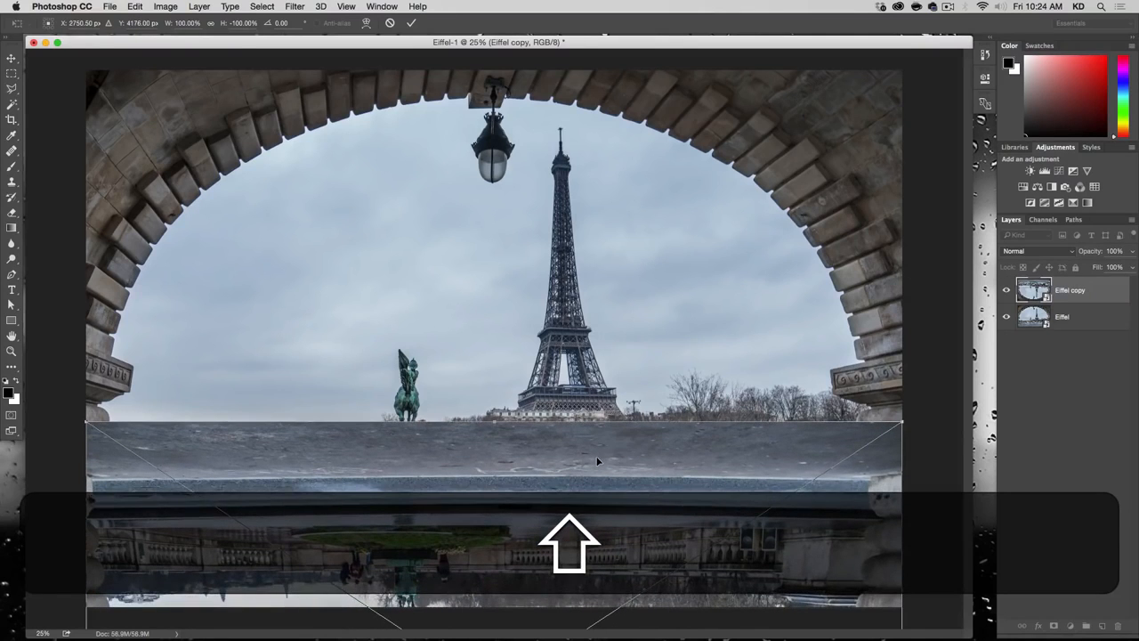
key(Return)
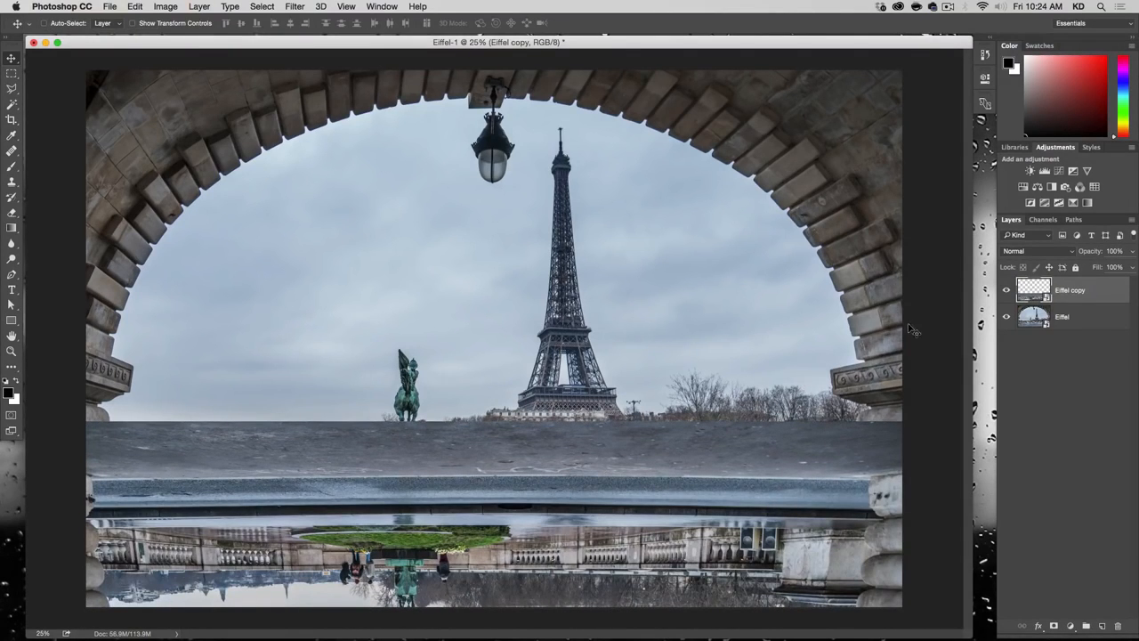
Step: Set the Eiffel copy layer's blend mode to Screen and its opacity to 50%
click(1031, 254)
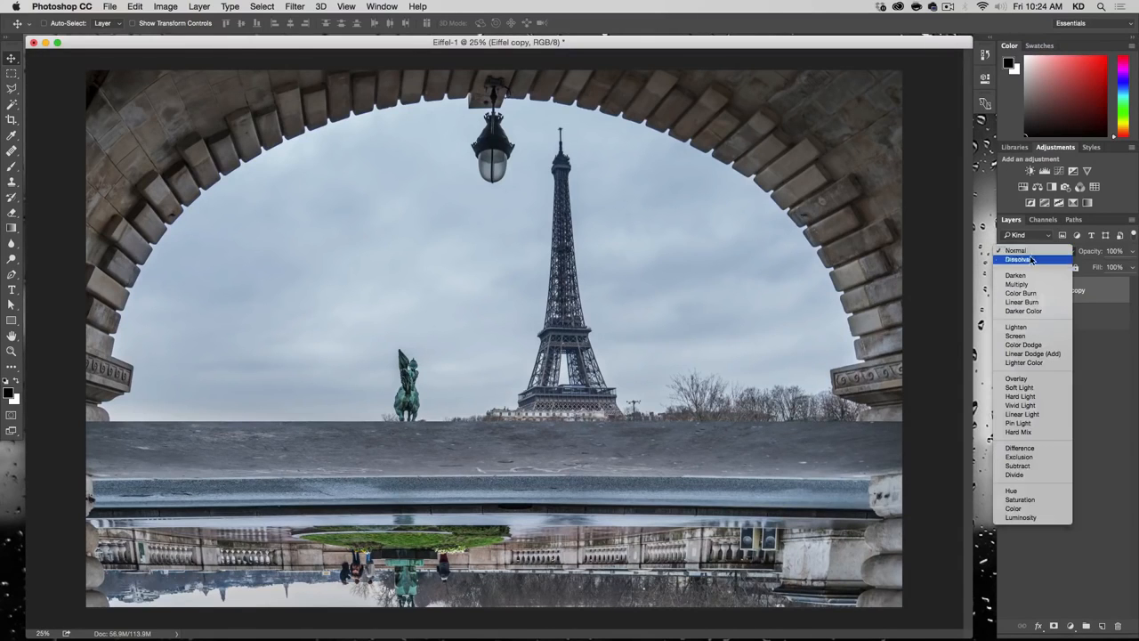
click(1030, 344)
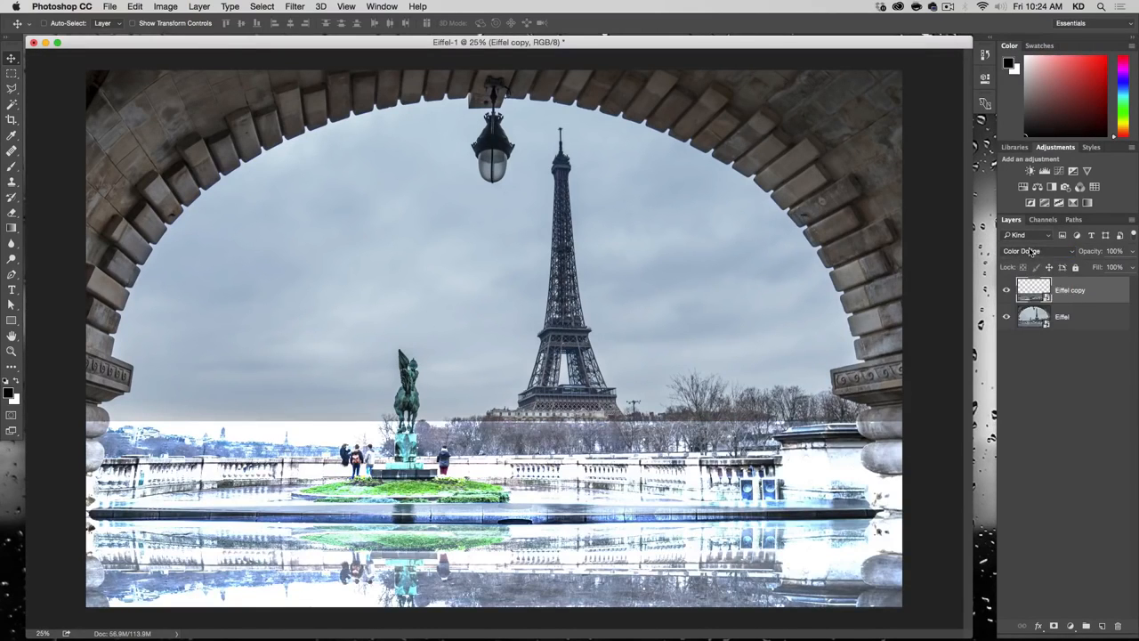
click(1034, 252)
click(1031, 245)
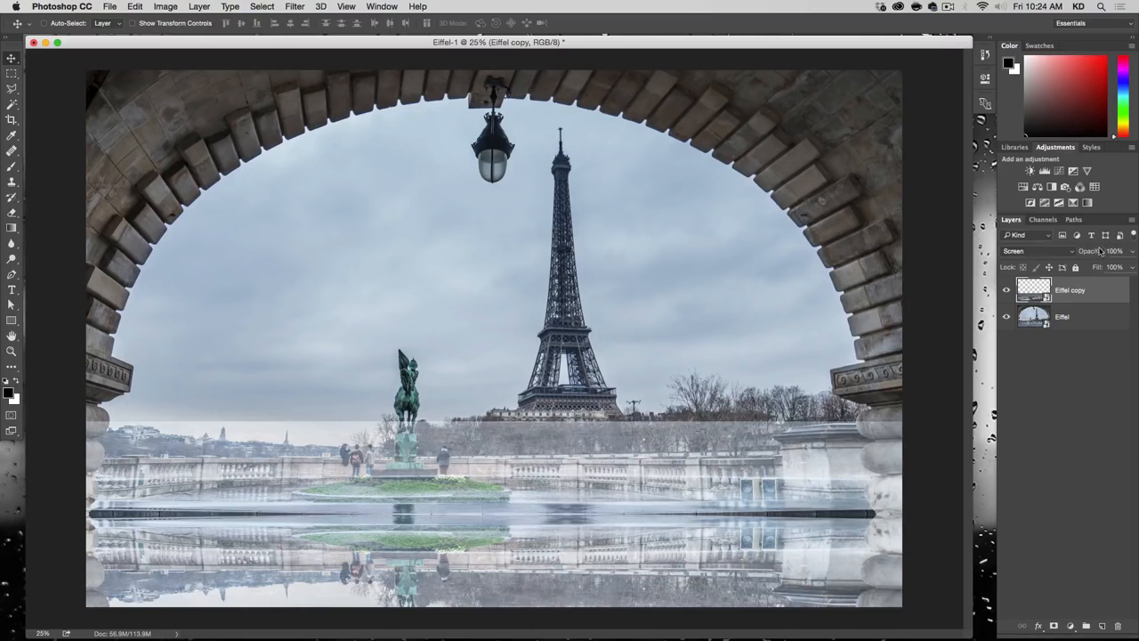
text(50)
key(Return)
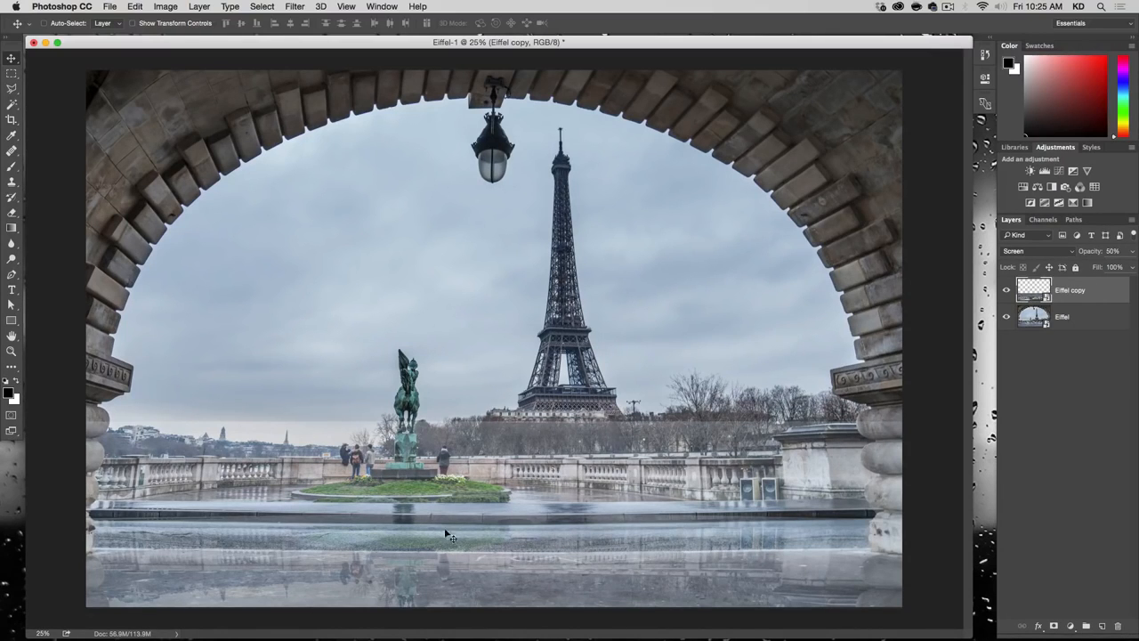
Step: Move the Eiffel copy layer straight up by about 412 px to align the reflection with the wet pavement
key(Up)
key(Up)
key(Up)
key(Up)
key(Up)
key(Up)
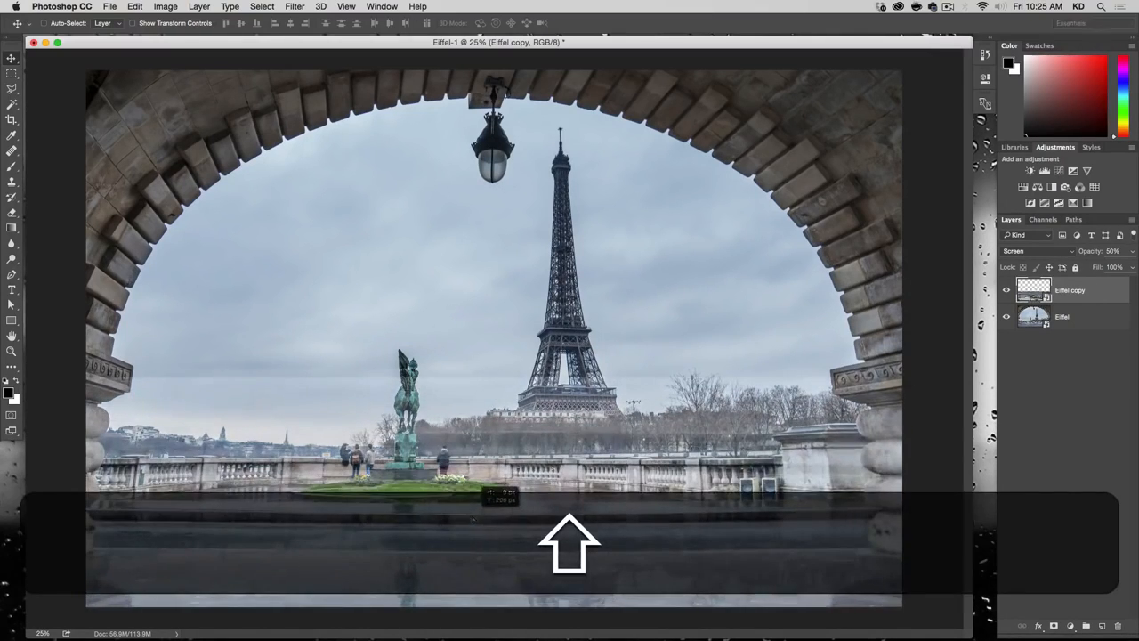
key(Up)
key(Up)
key(Up)
key(Up)
key(Up)
key(Up)
key(Up)
key(Up)
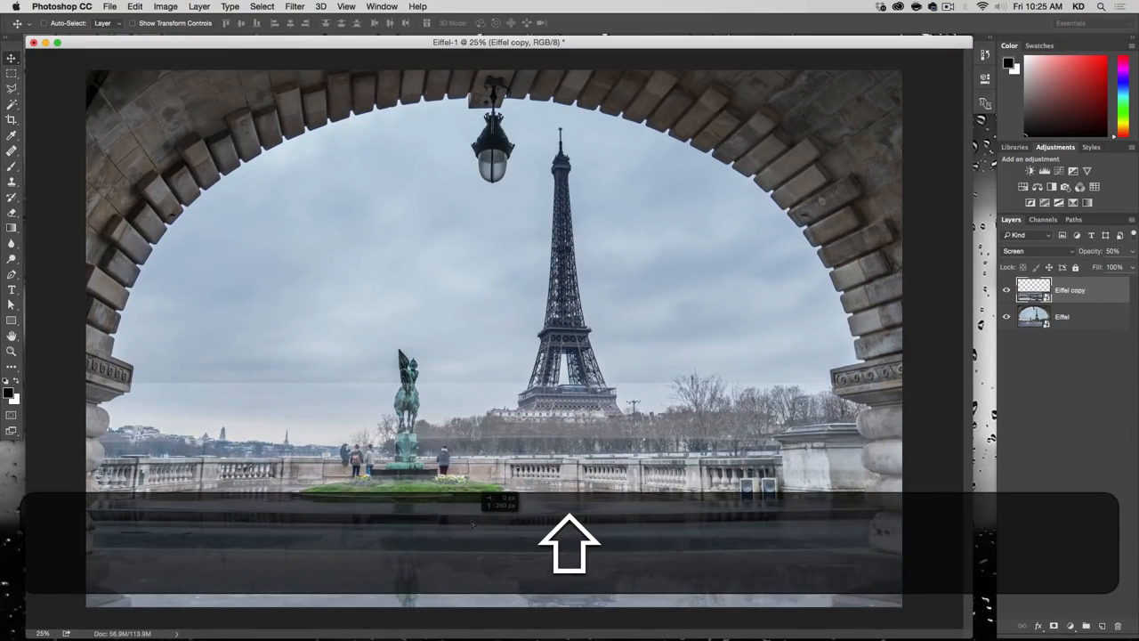
key(Up)
key(Up)
key(Up)
key(Up)
key(Up)
key(Up)
key(Up)
key(Up)
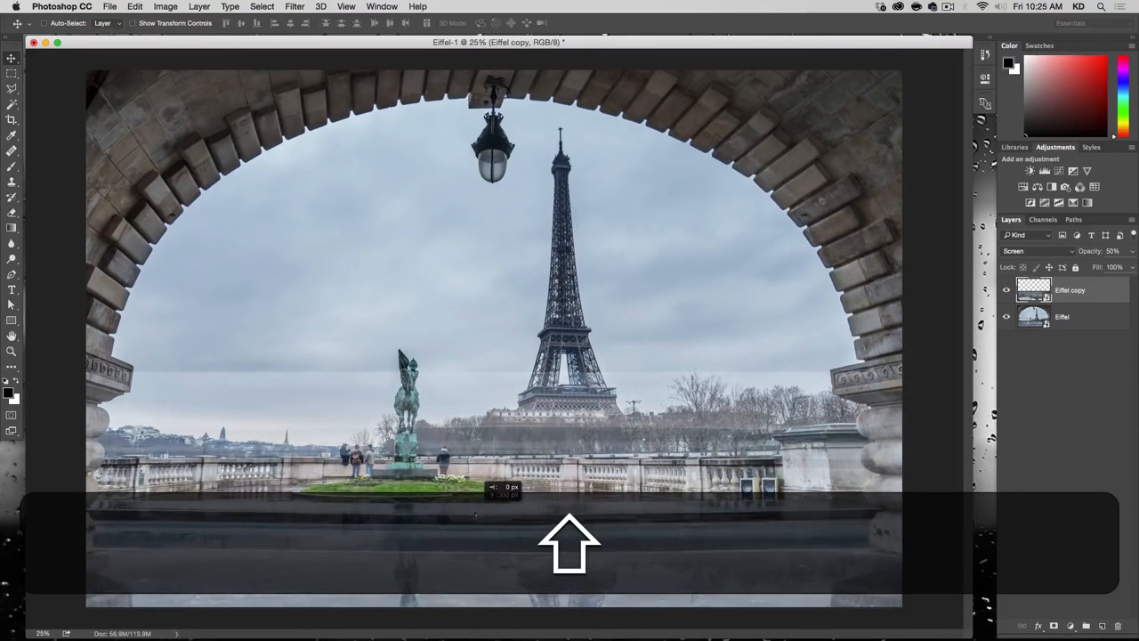
key(Up)
key(Up)
key(Up)
key(Up)
key(Up)
key(Up)
key(Up)
key(Up)
key(Up)
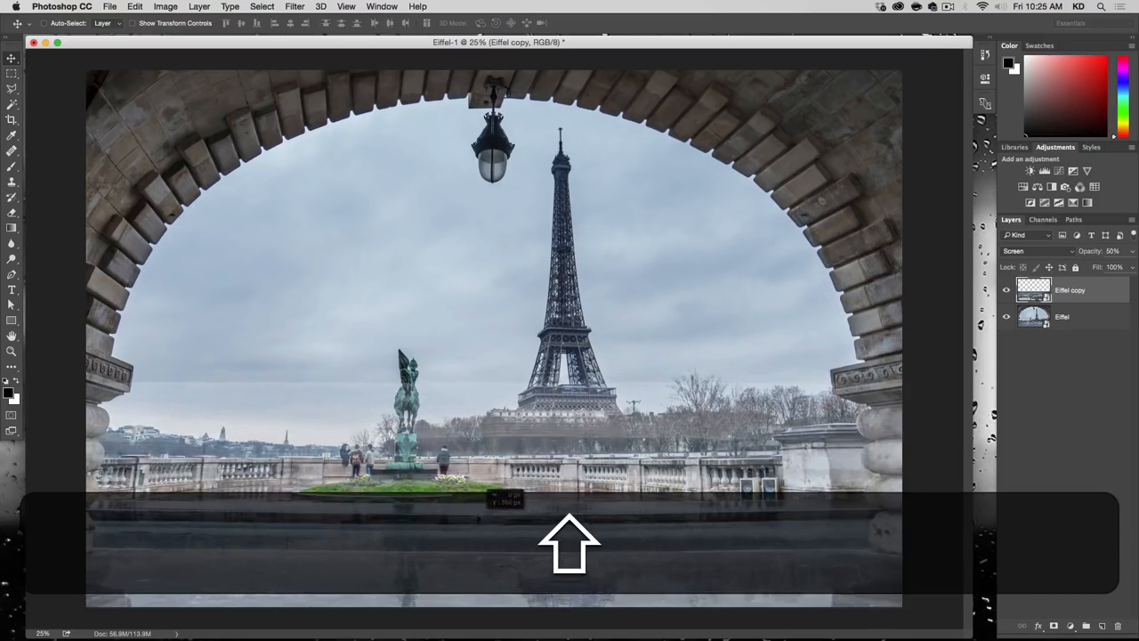
key(Up)
key(Up)
key(Up)
key(Up)
key(Up)
key(Up)
key(Up)
key(Up)
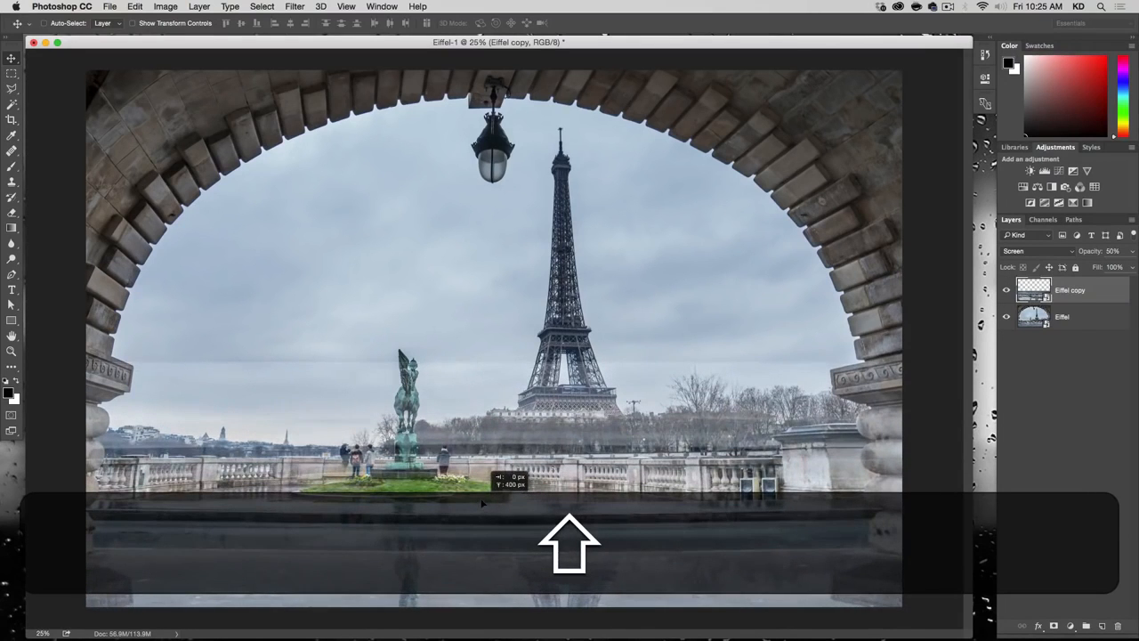
key(Up)
key(Up)
key(Up)
key(Up)
key(Up)
key(Up)
key(Up)
key(Up)
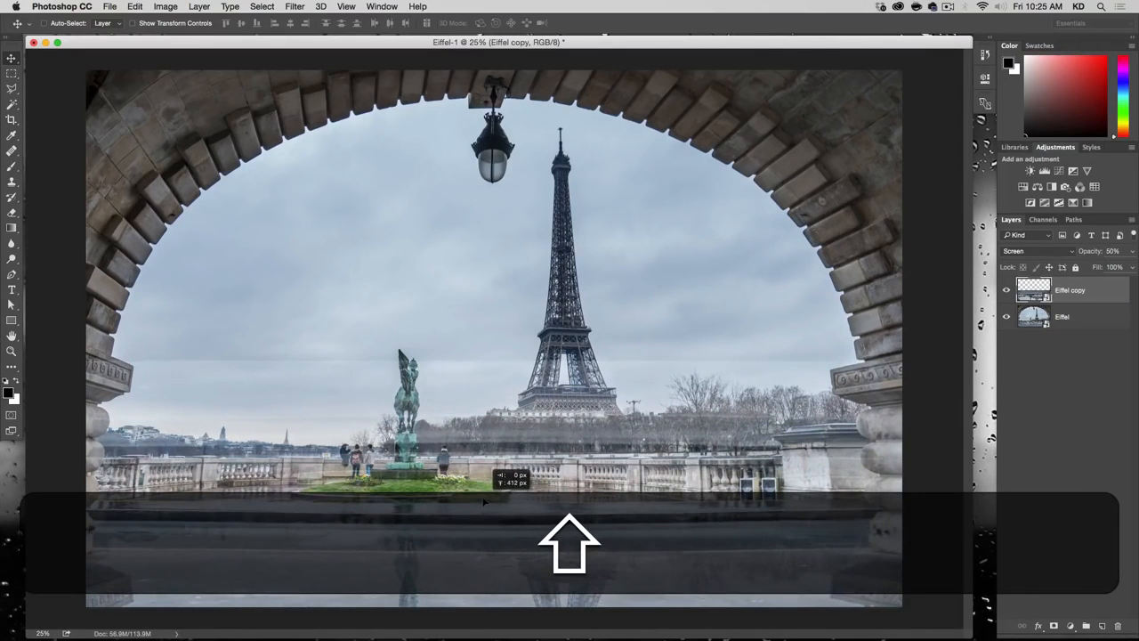
key(Up)
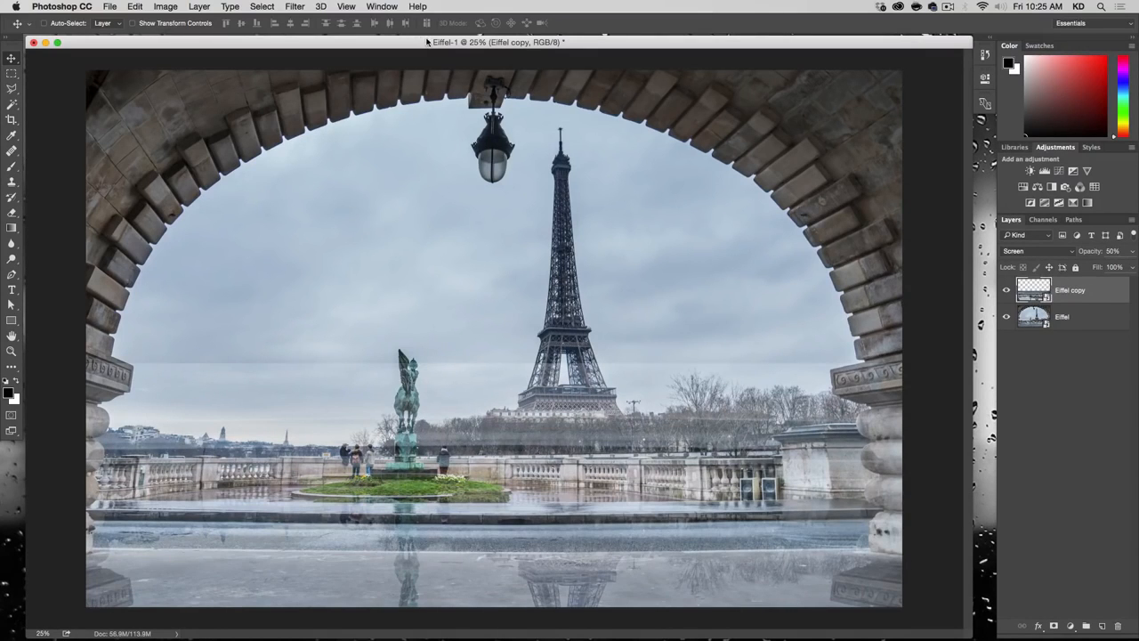
click(293, 6)
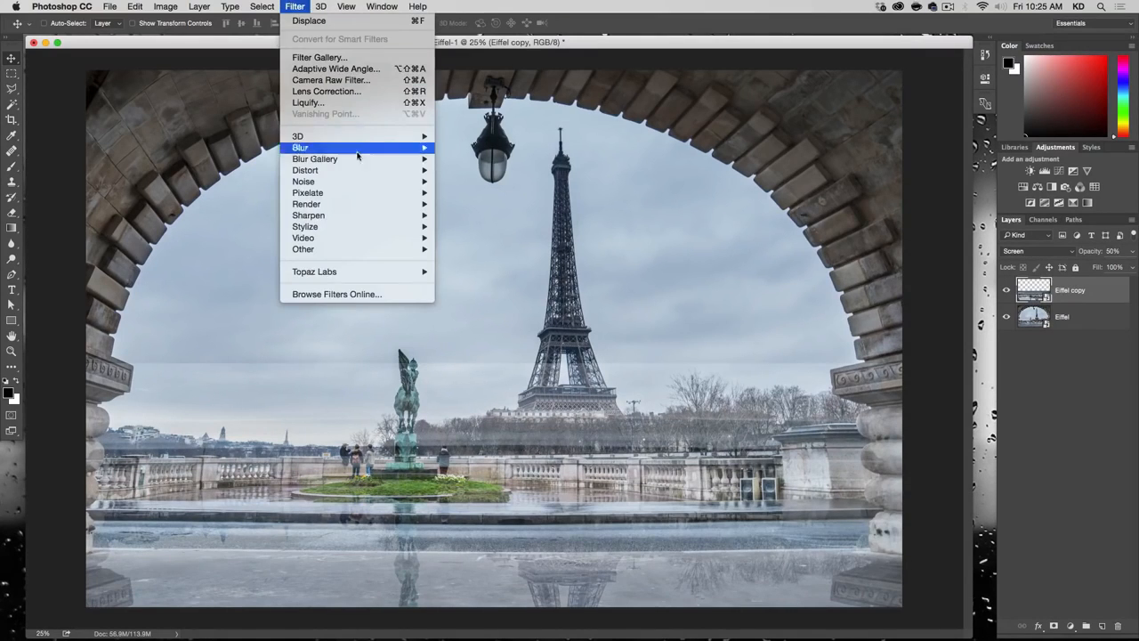
mouse_move(378, 176)
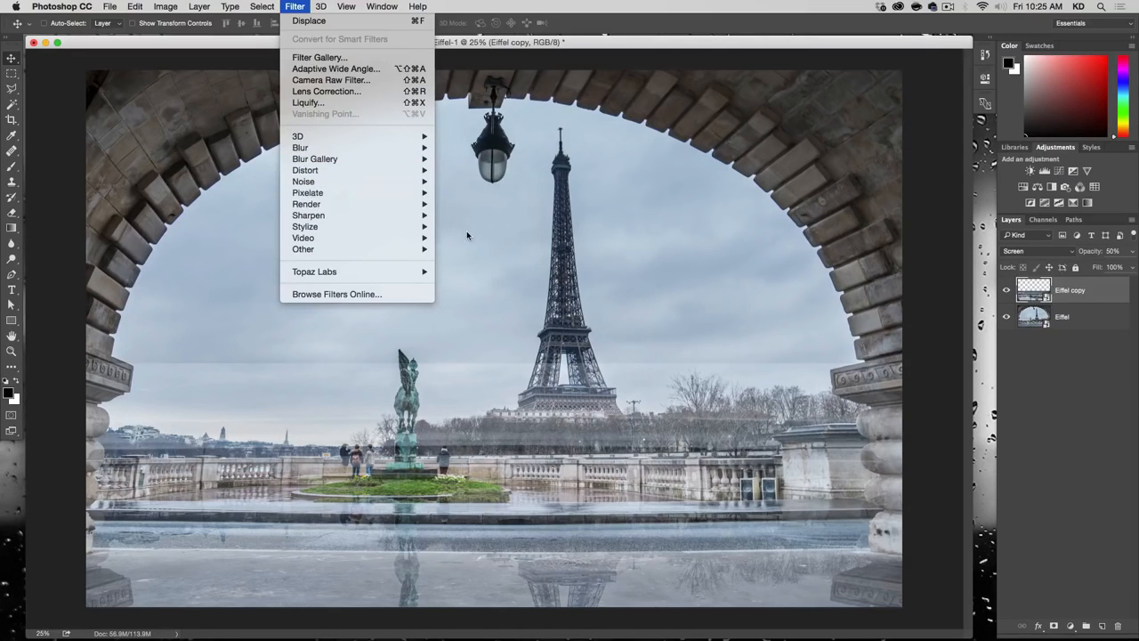
mouse_move(425, 185)
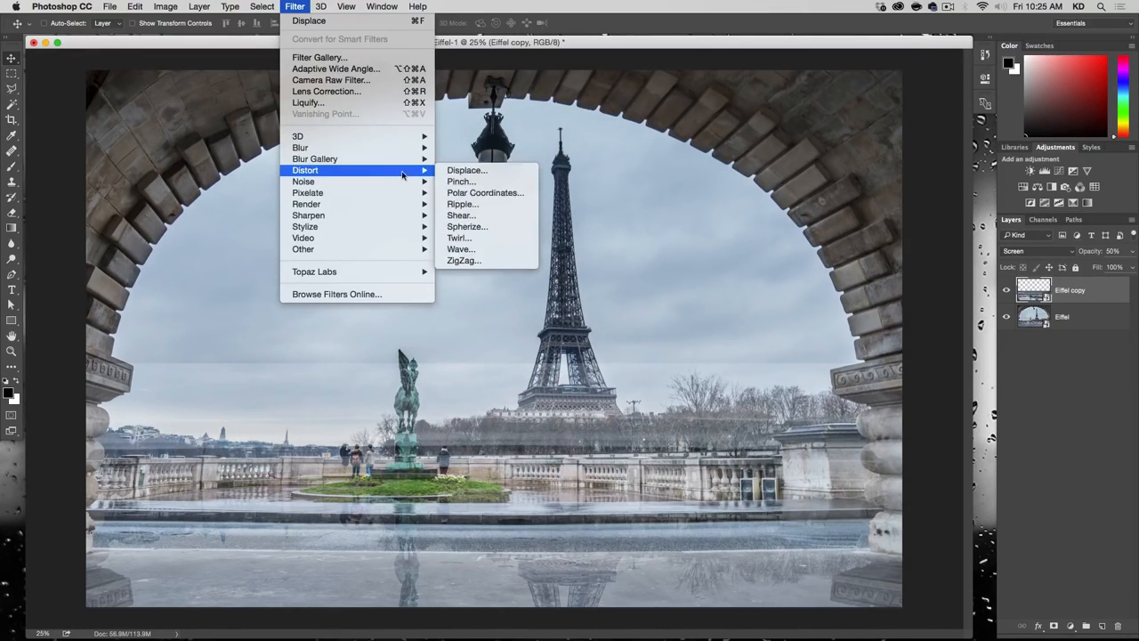
click(486, 244)
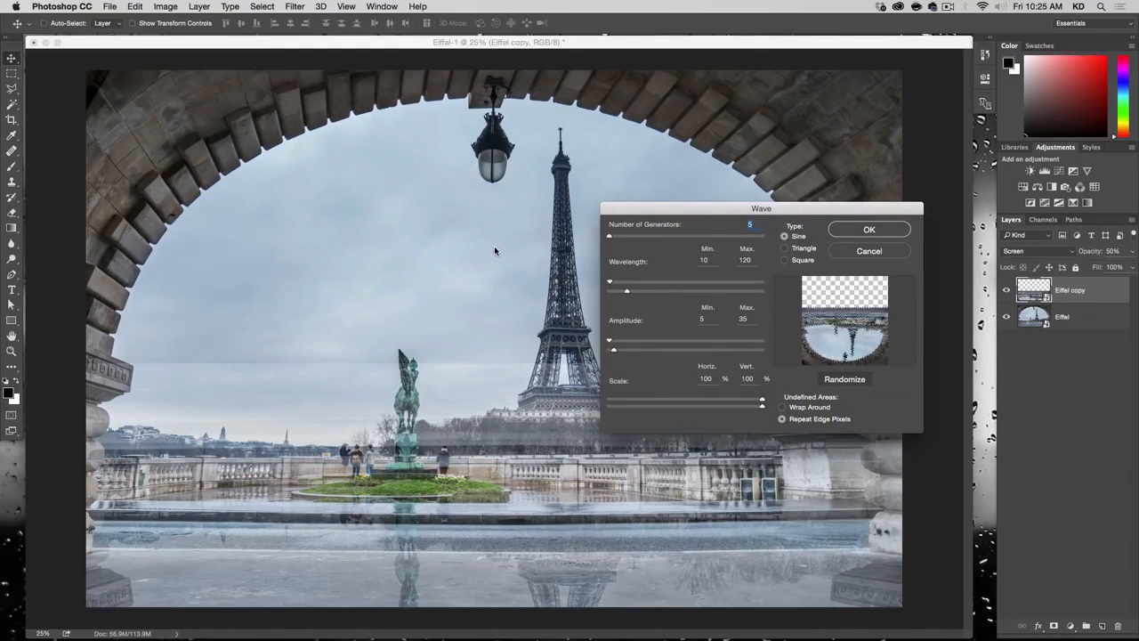
click(877, 252)
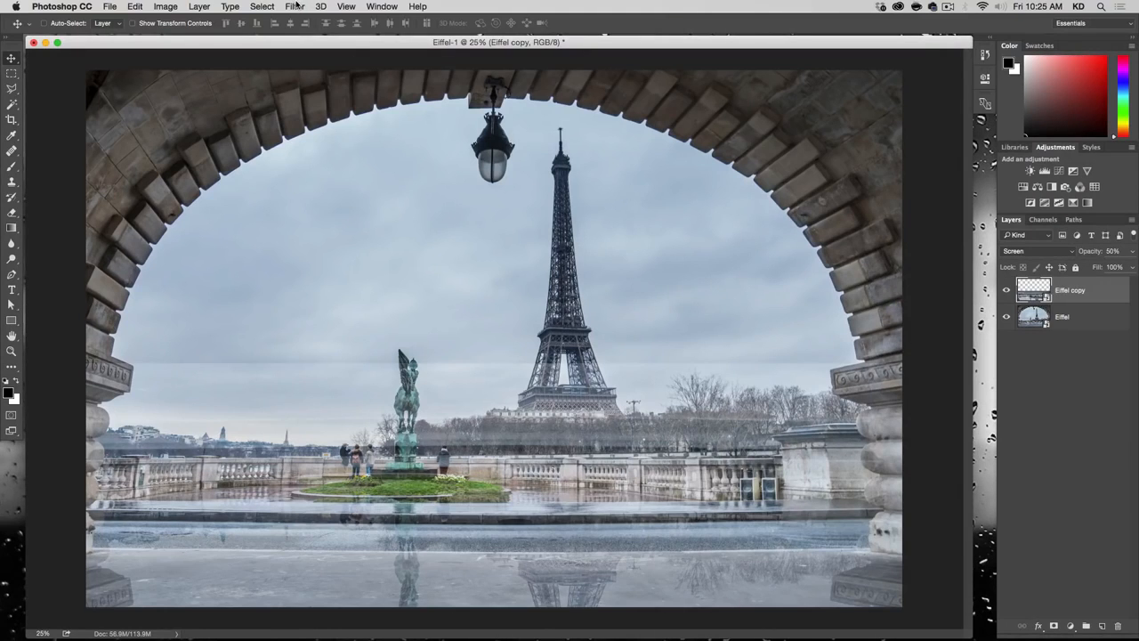
Step: Apply a ZigZag distortion to the Eiffel copy layer with Amount 11, Ridges 20 and the Pond Ripples style
click(297, 5)
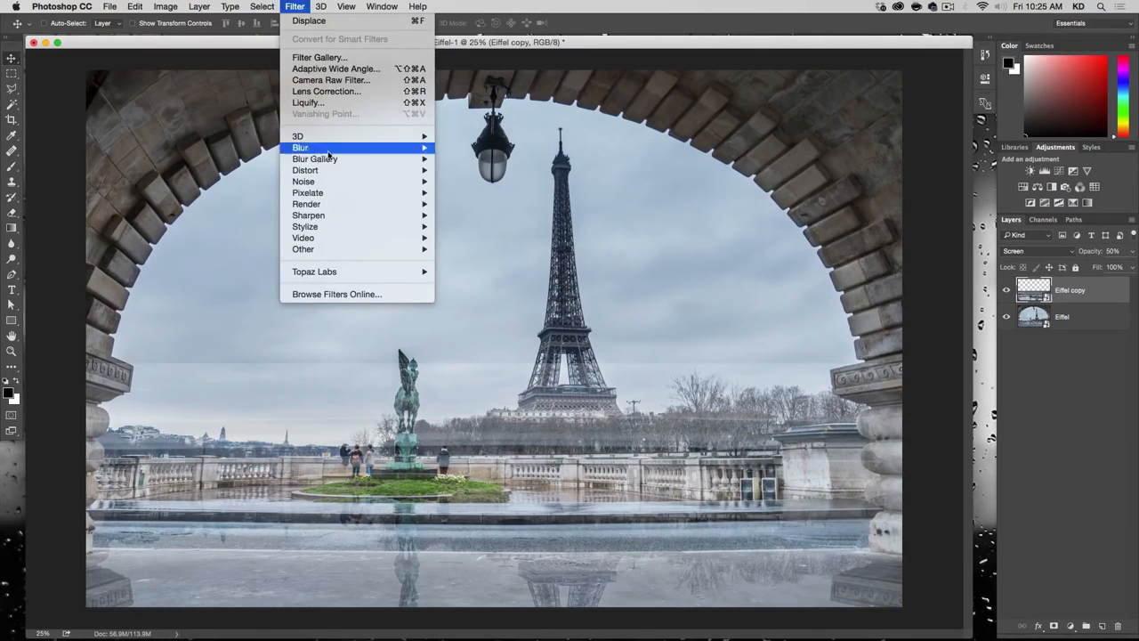
mouse_move(403, 182)
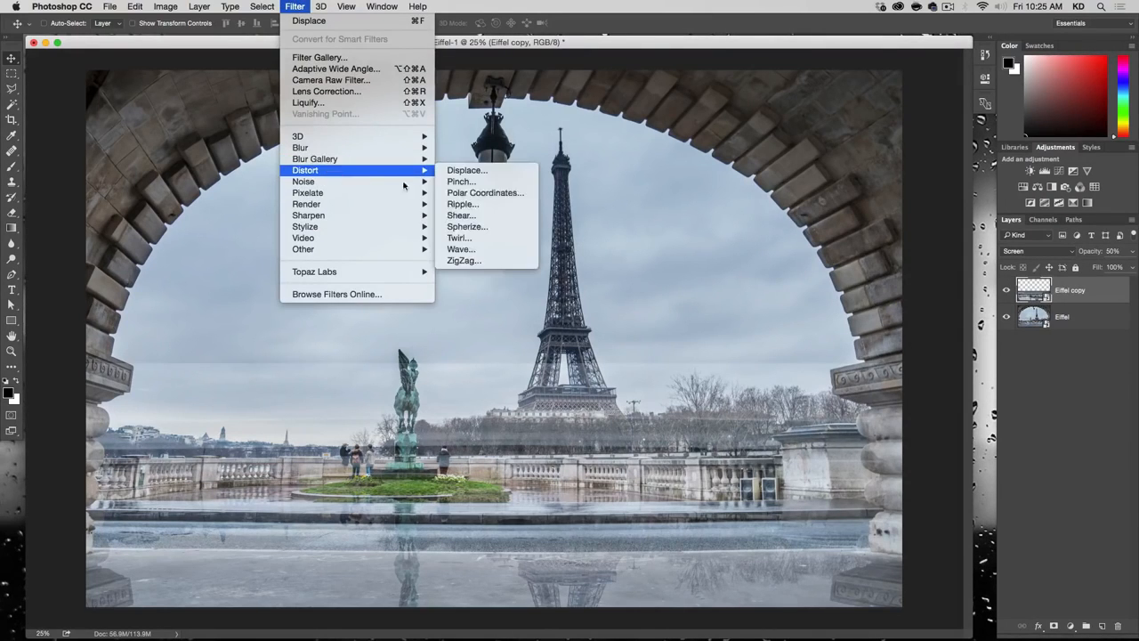
click(501, 258)
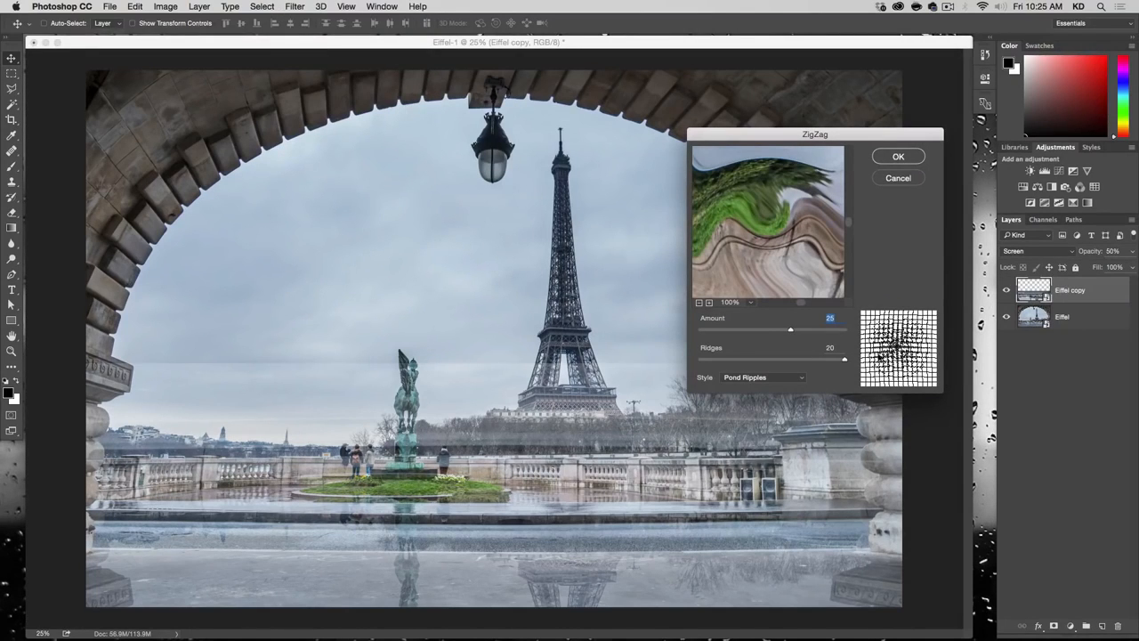
click(797, 242)
drag(832, 363, 866, 361)
drag(771, 331, 772, 331)
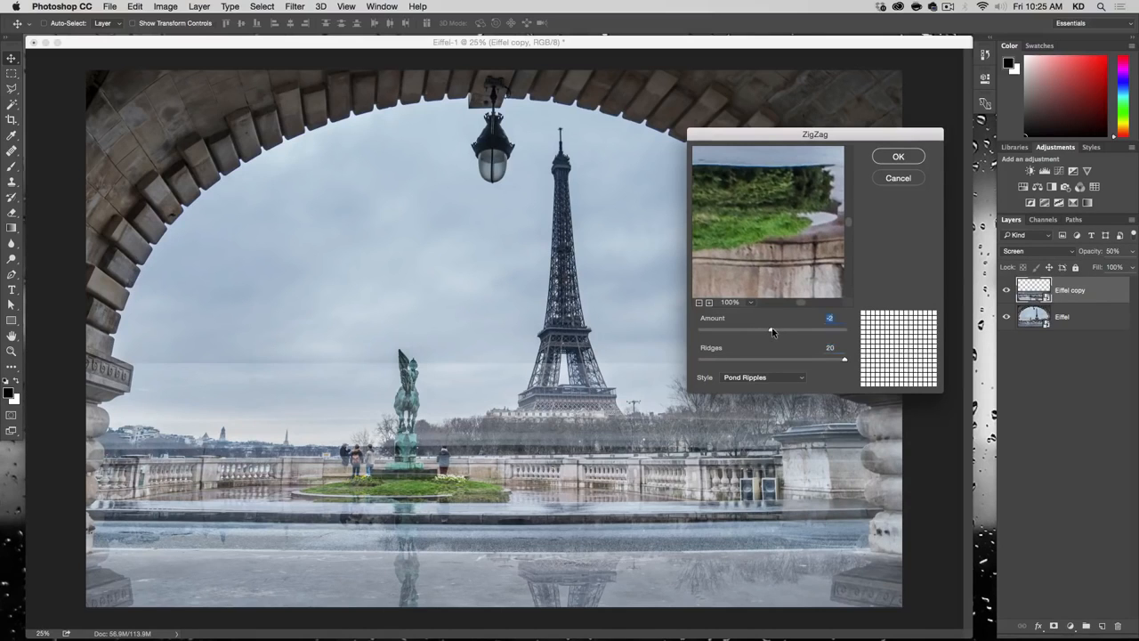
click(698, 303)
click(699, 303)
click(698, 302)
drag(767, 261, 840, 218)
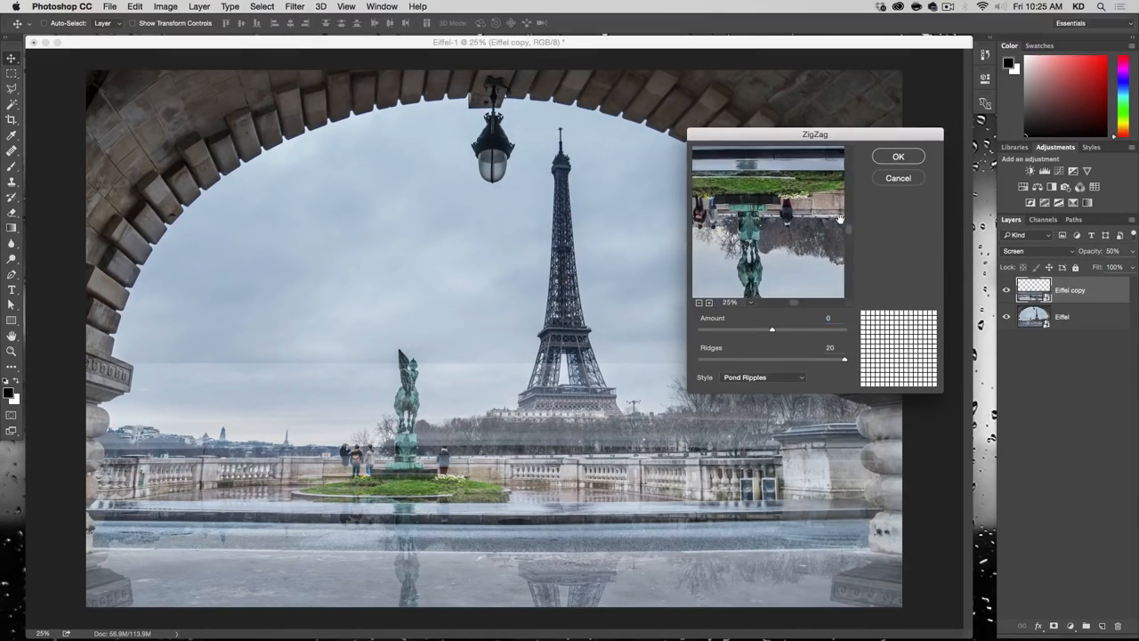
mouse_move(772, 331)
mouse_down()
mouse_move(792, 331)
mouse_move(765, 329)
mouse_up()
click(698, 303)
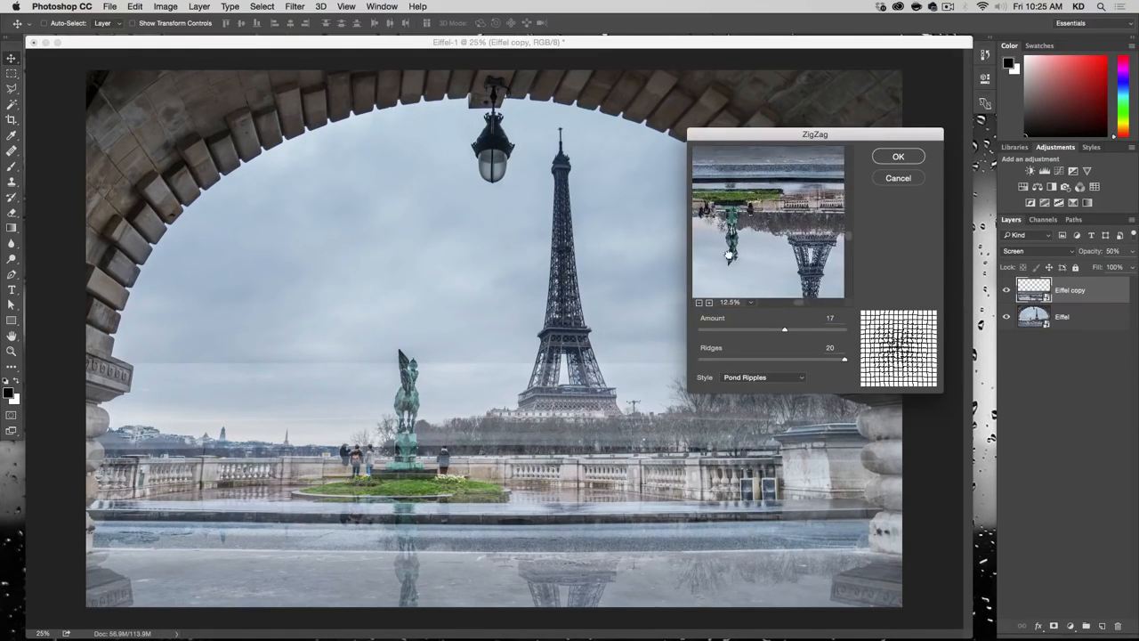
drag(784, 329, 780, 331)
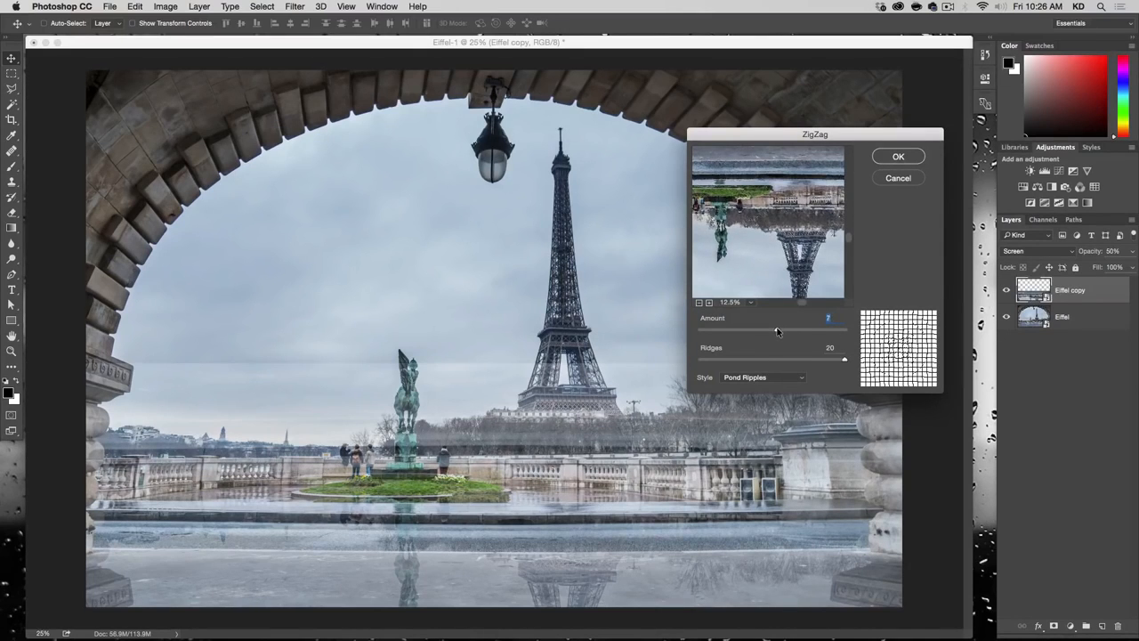
click(898, 157)
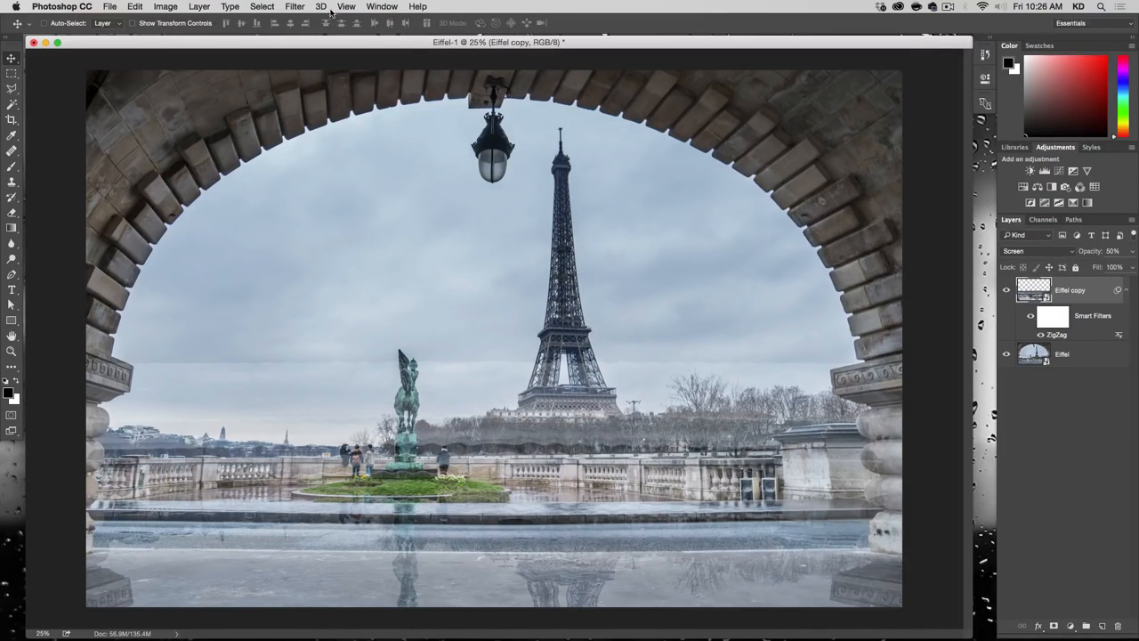
Step: Apply a Motion Blur filter to the Eiffel copy layer with a 90° angle and a distance of 20 pixels
click(293, 5)
mouse_move(323, 181)
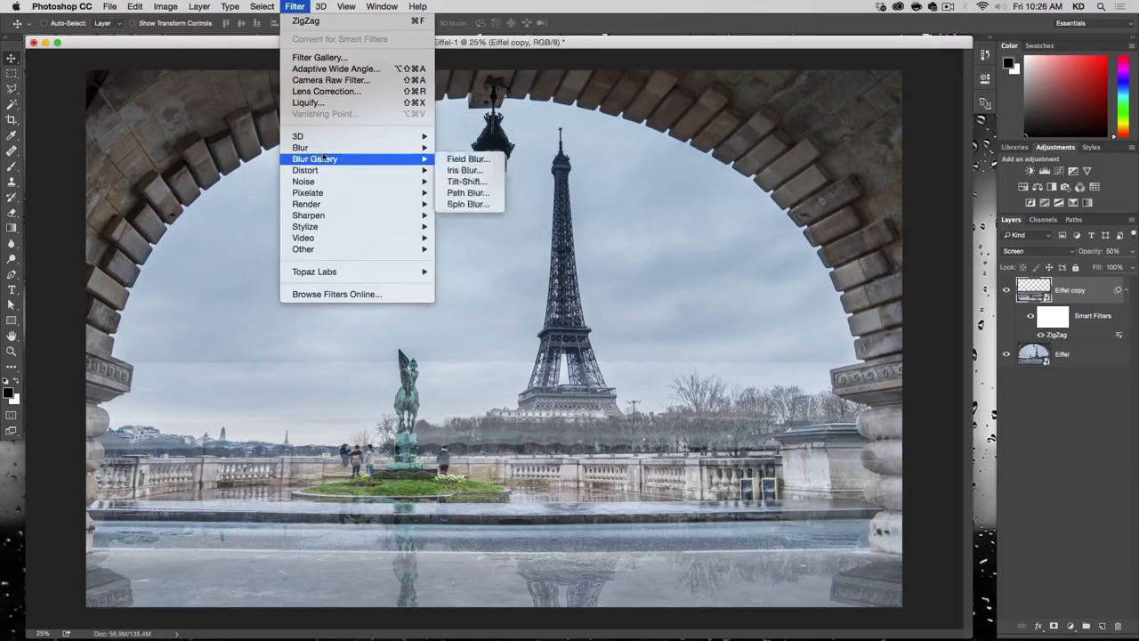
mouse_move(338, 147)
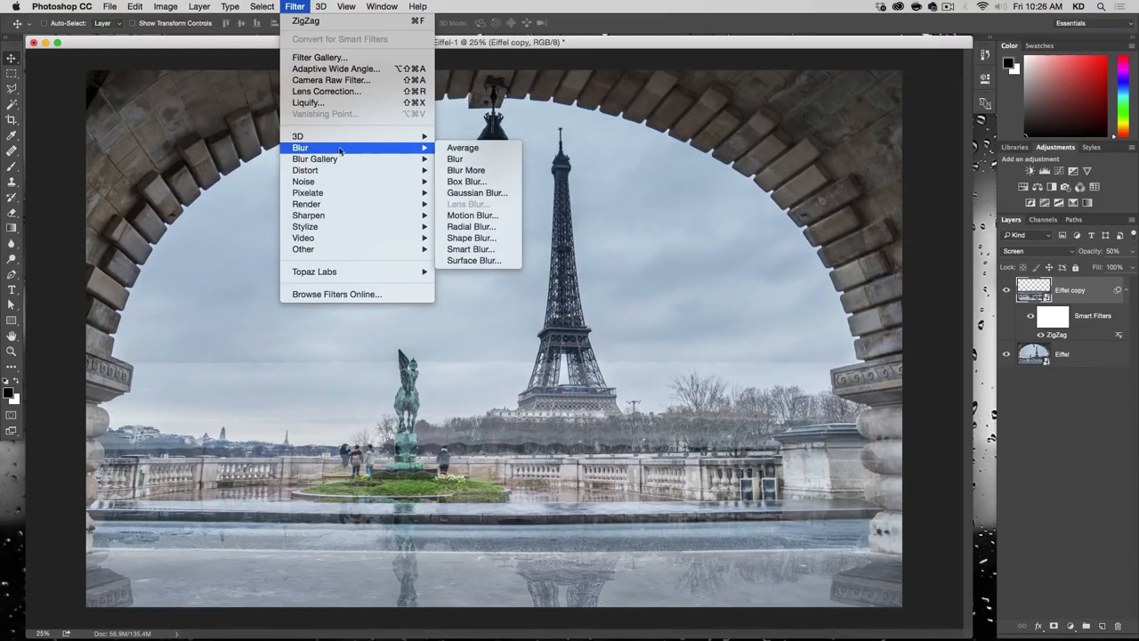
click(472, 214)
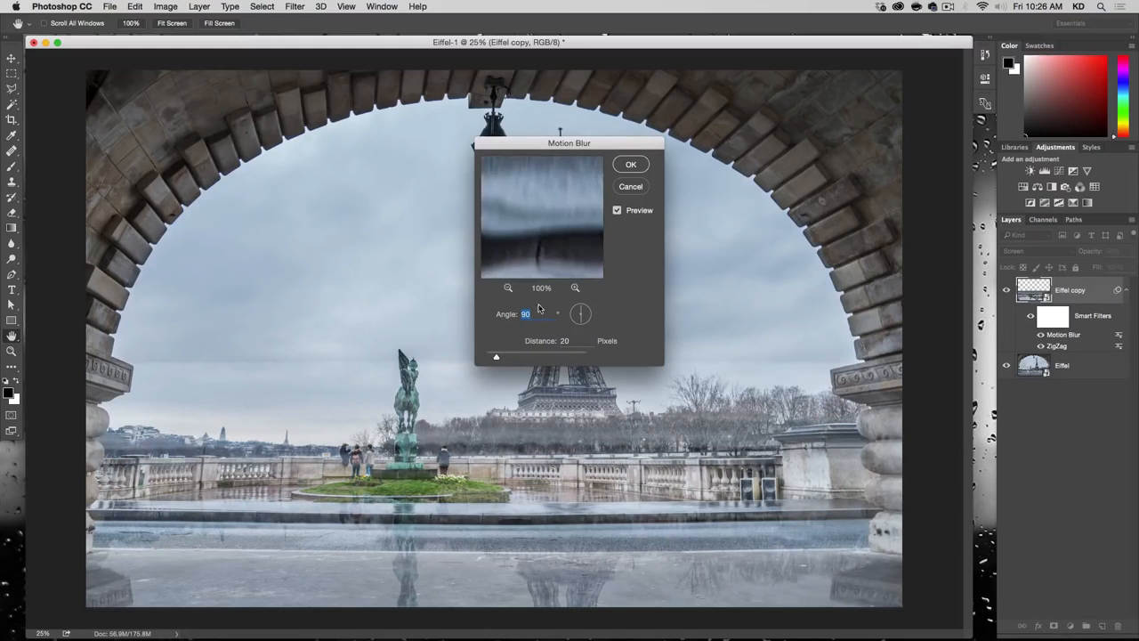
click(509, 287)
click(509, 288)
click(509, 287)
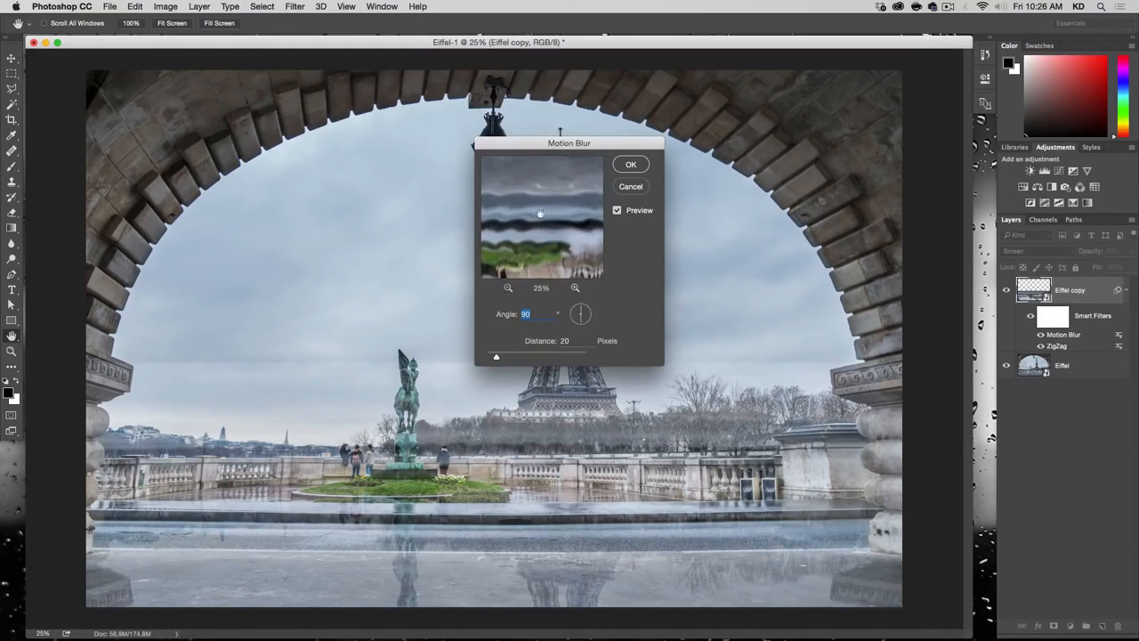
click(509, 288)
drag(557, 199, 516, 199)
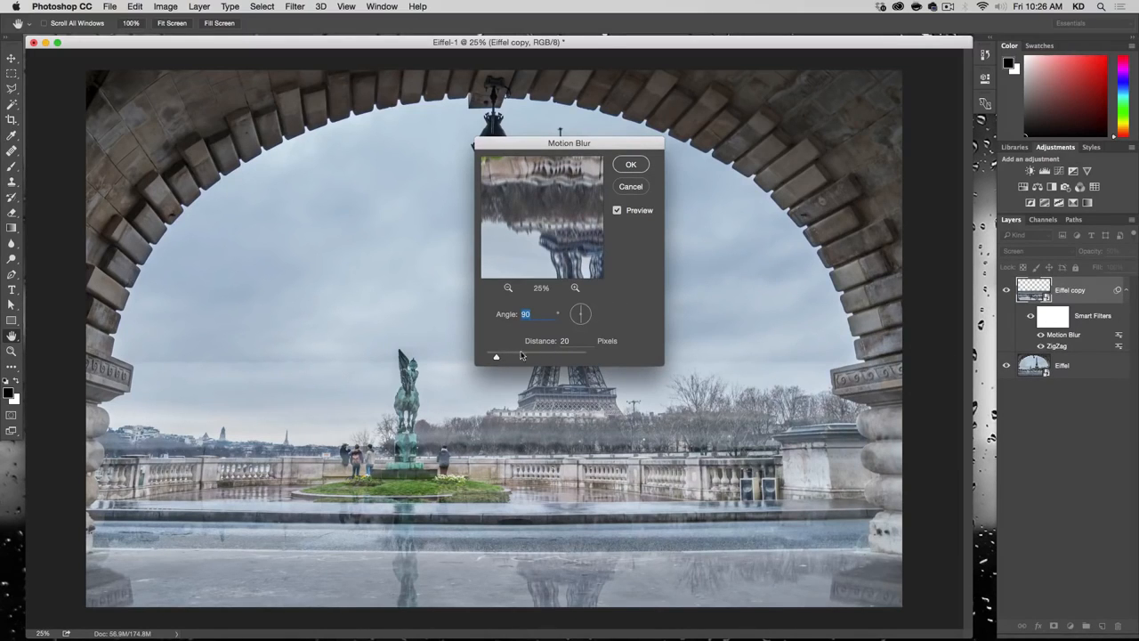
click(634, 165)
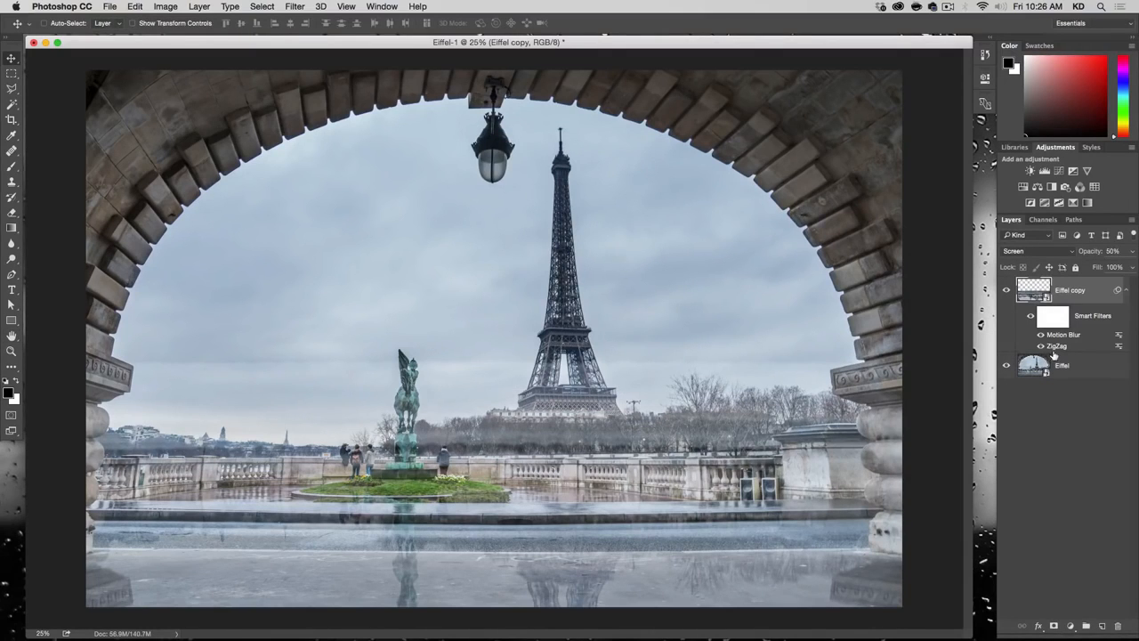
Step: Move the Motion Blur smart filter below ZigZag and hide the ZigZag filter
drag(1065, 337, 1045, 344)
click(1041, 335)
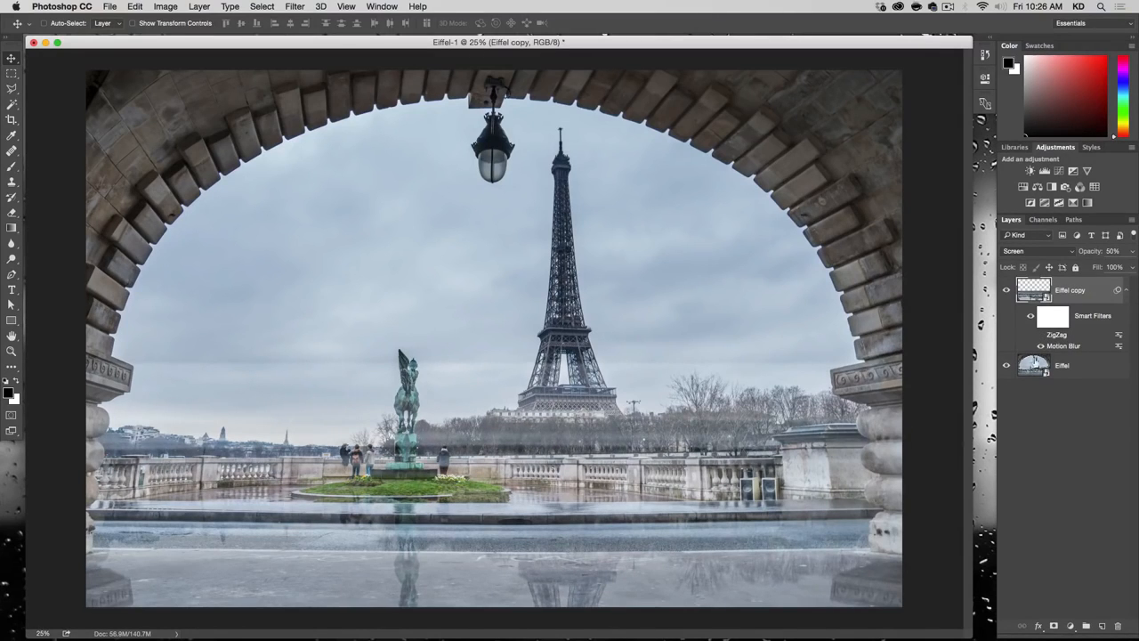
Step: Reopen the Motion Blur smart filter and examine the flipped tower in its preview, keeping the current settings
double_click(1062, 346)
drag(567, 253, 534, 54)
click(509, 292)
drag(545, 221, 444, 158)
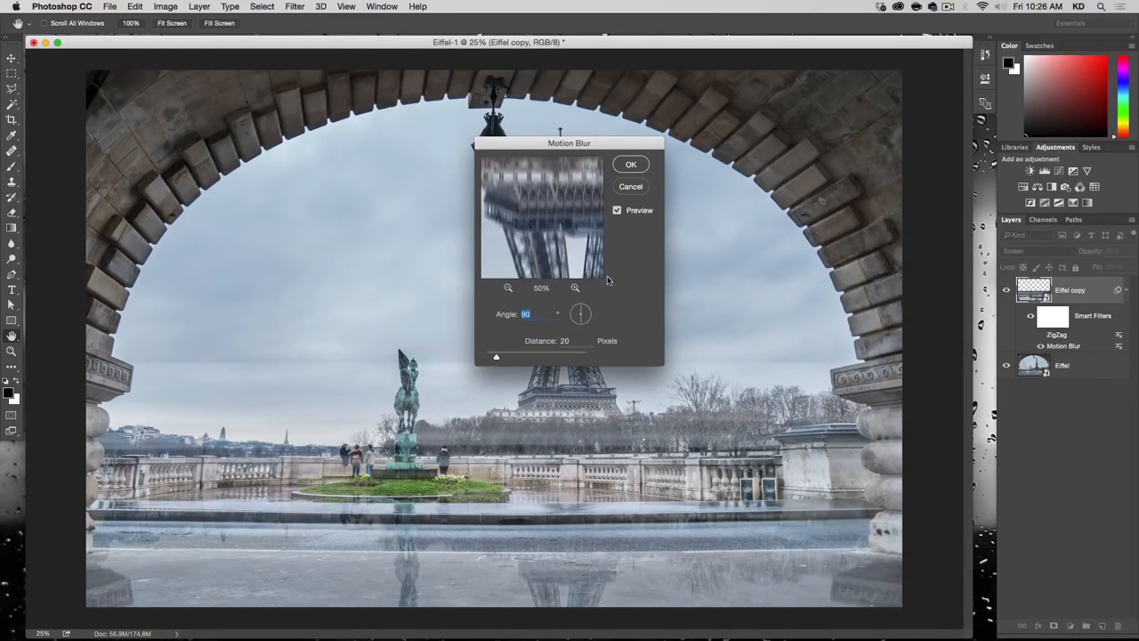
click(574, 219)
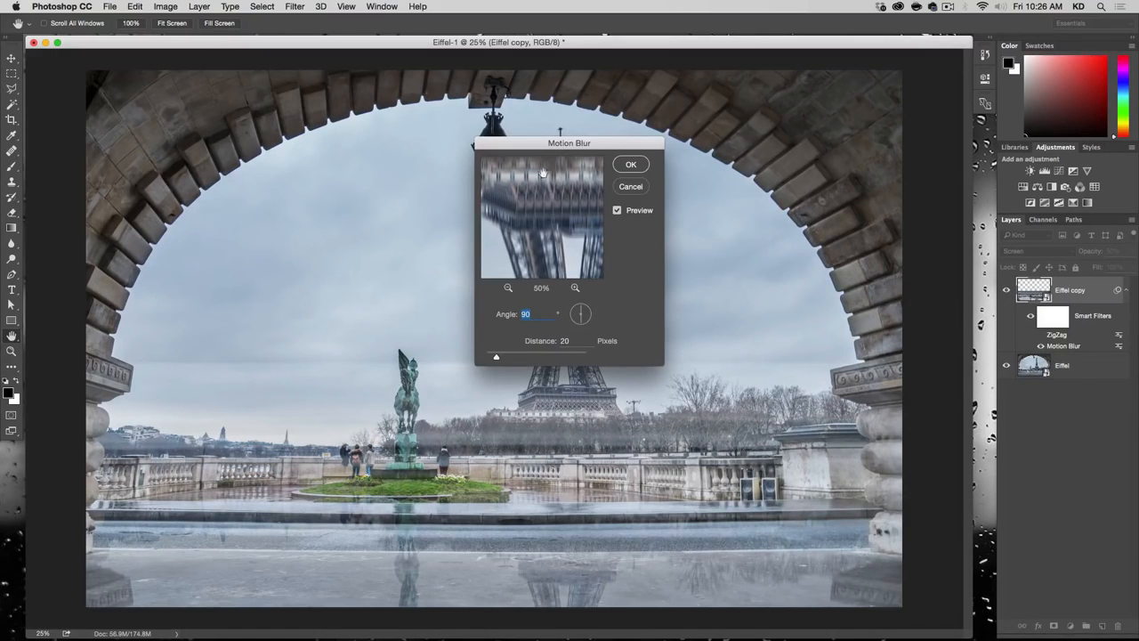
drag(546, 230, 487, 211)
drag(581, 221, 559, 229)
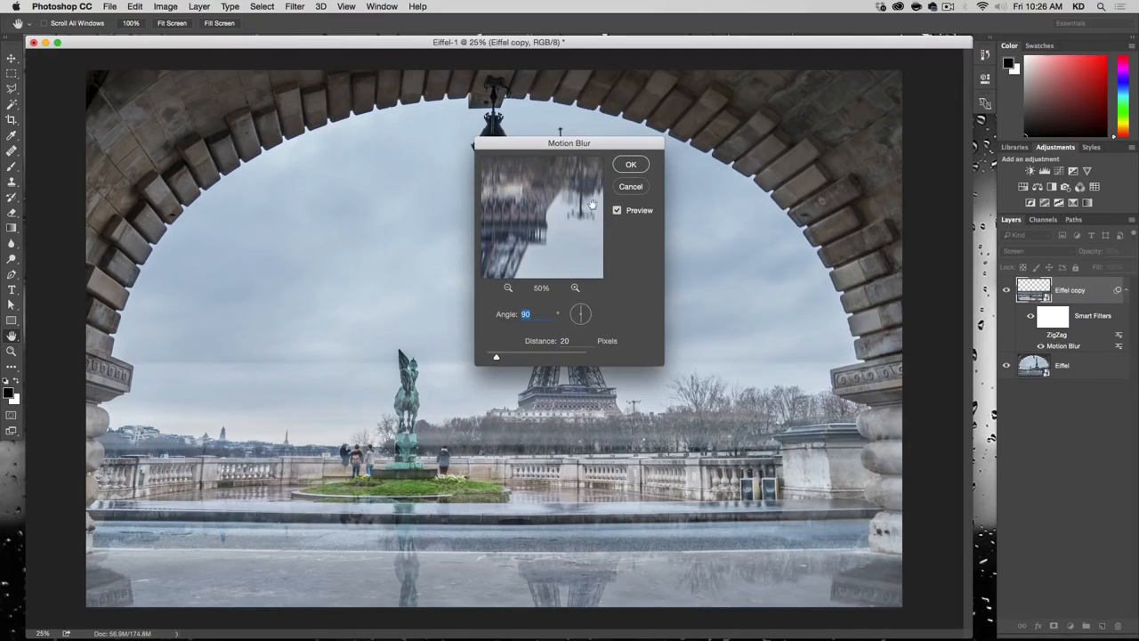
click(629, 166)
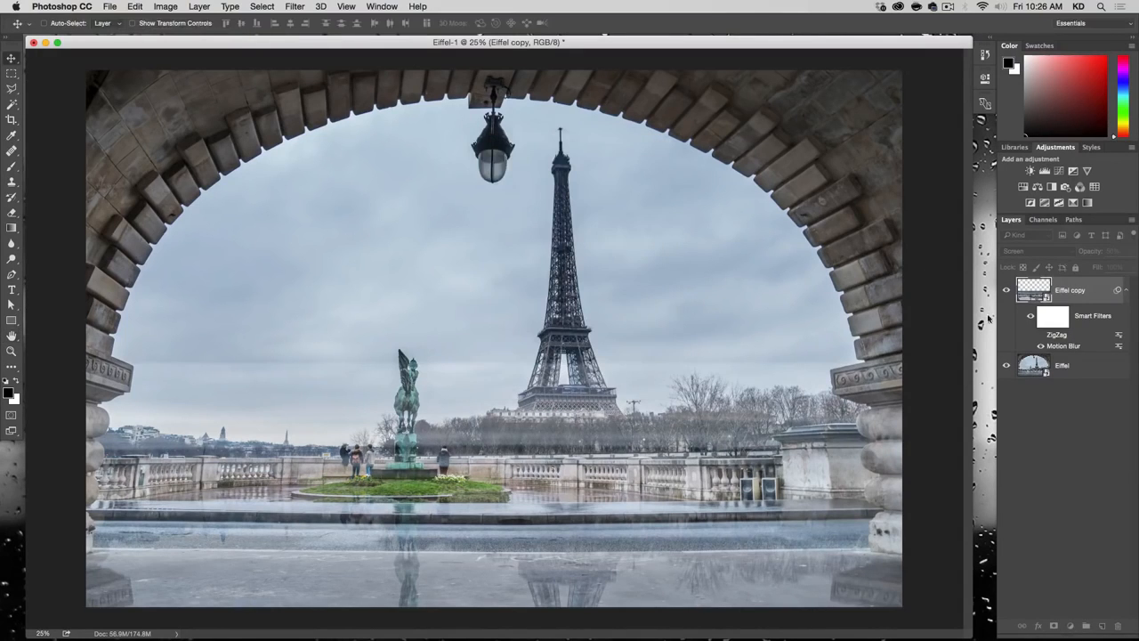
Step: Show the ZigZag smart filter again and add a layer mask to the Eiffel copy layer
click(1041, 335)
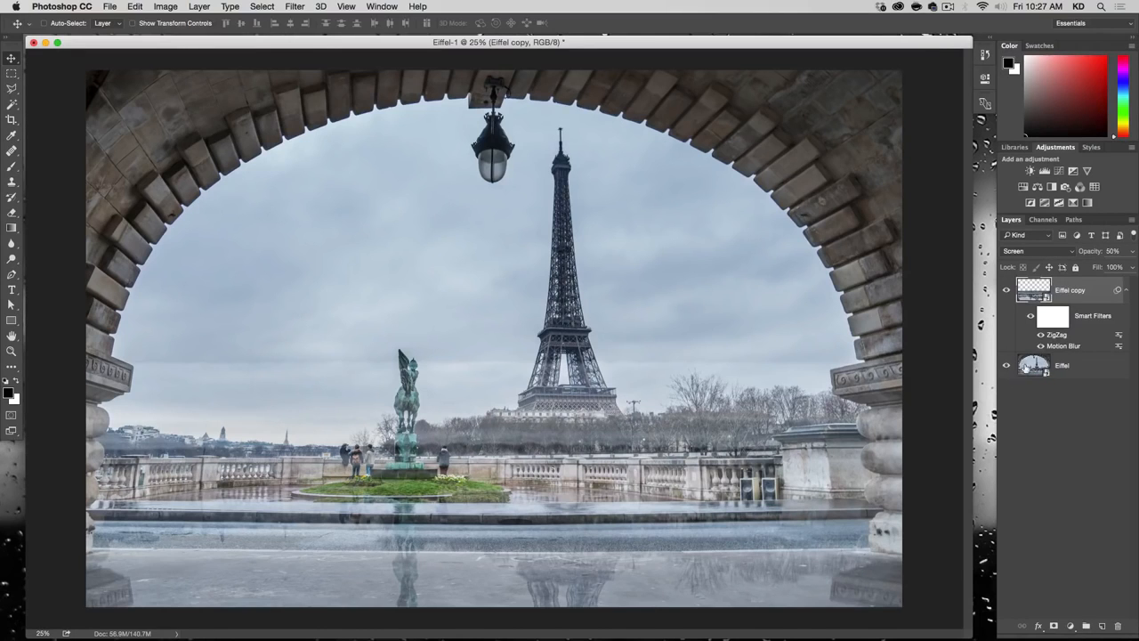
click(1053, 626)
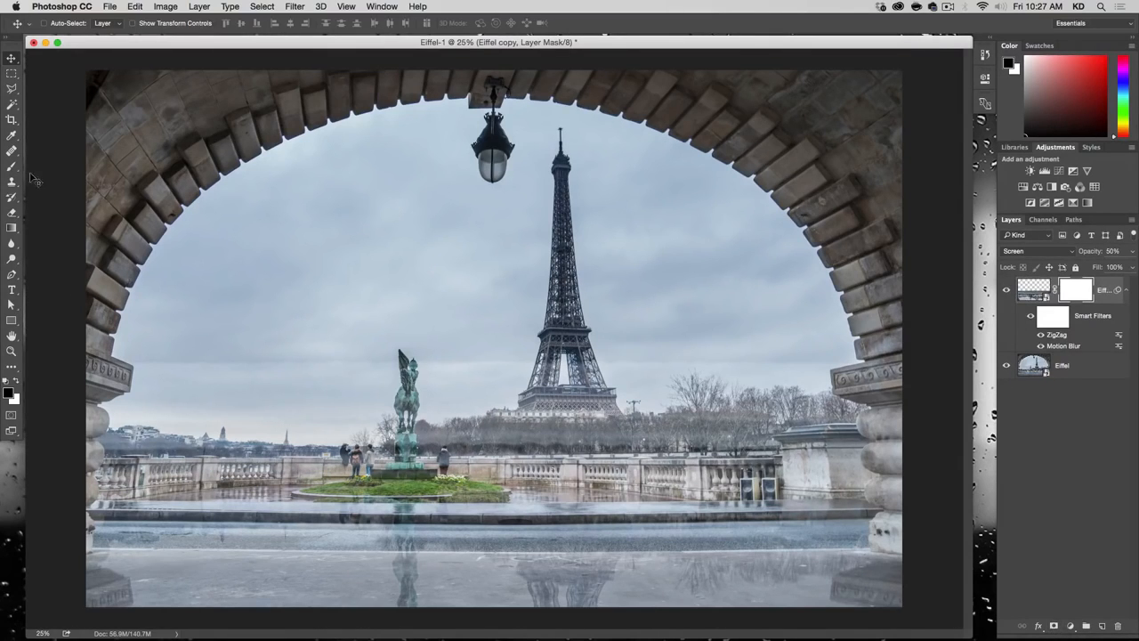
Step: Set the Brush tool size to 348 px and fill the Eiffel copy layer mask with black
key(b)
right_click(583, 380)
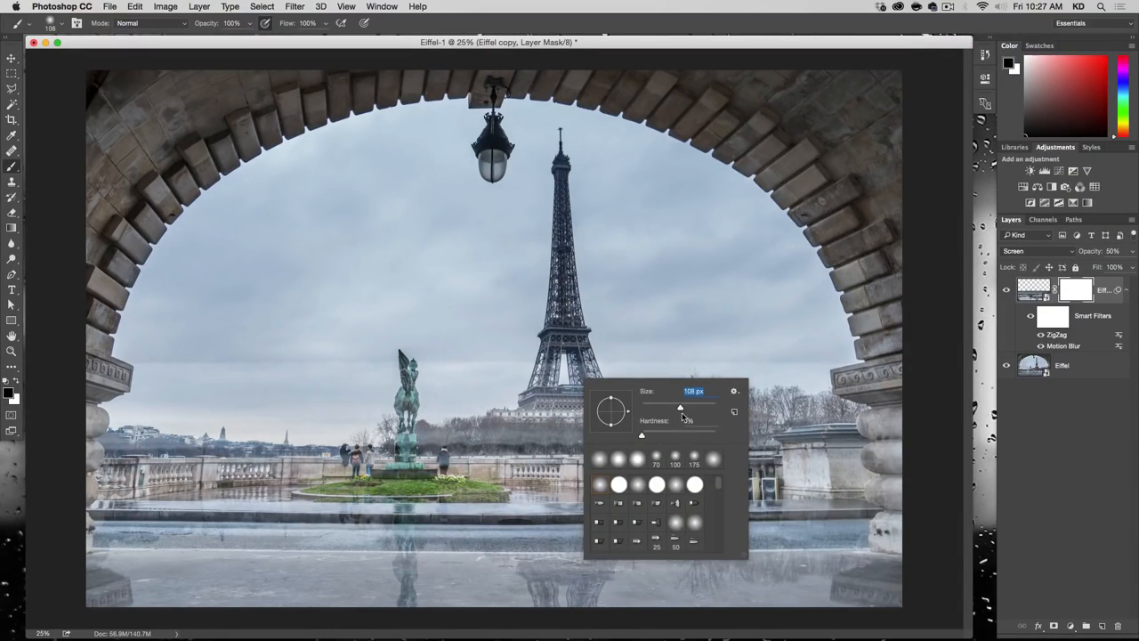
drag(703, 409, 702, 408)
click(1068, 295)
click(132, 6)
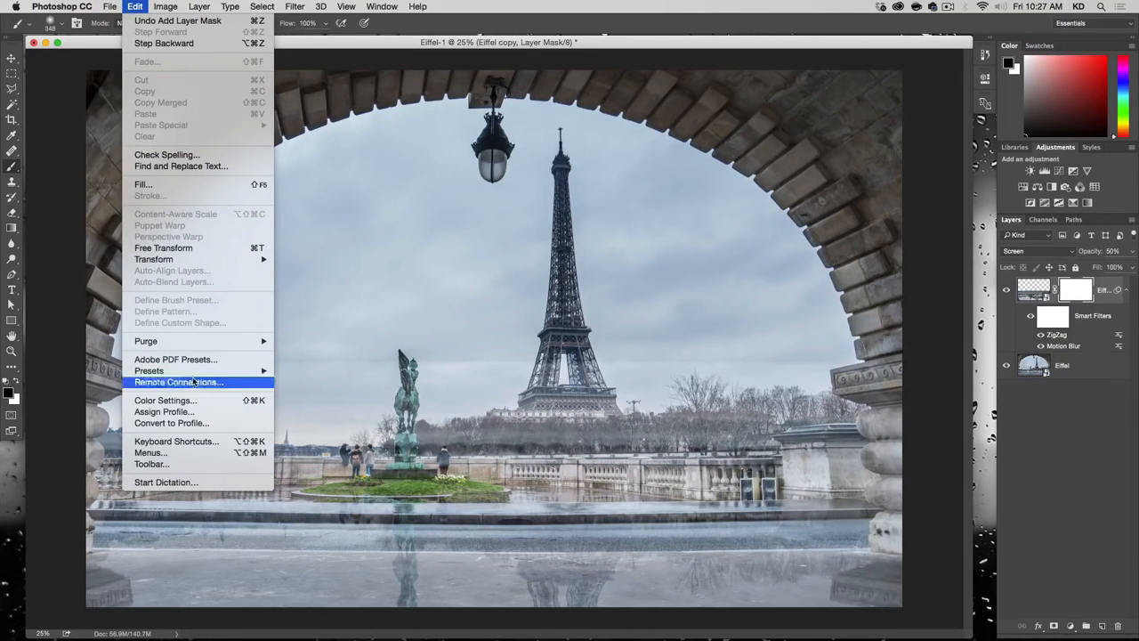
click(192, 185)
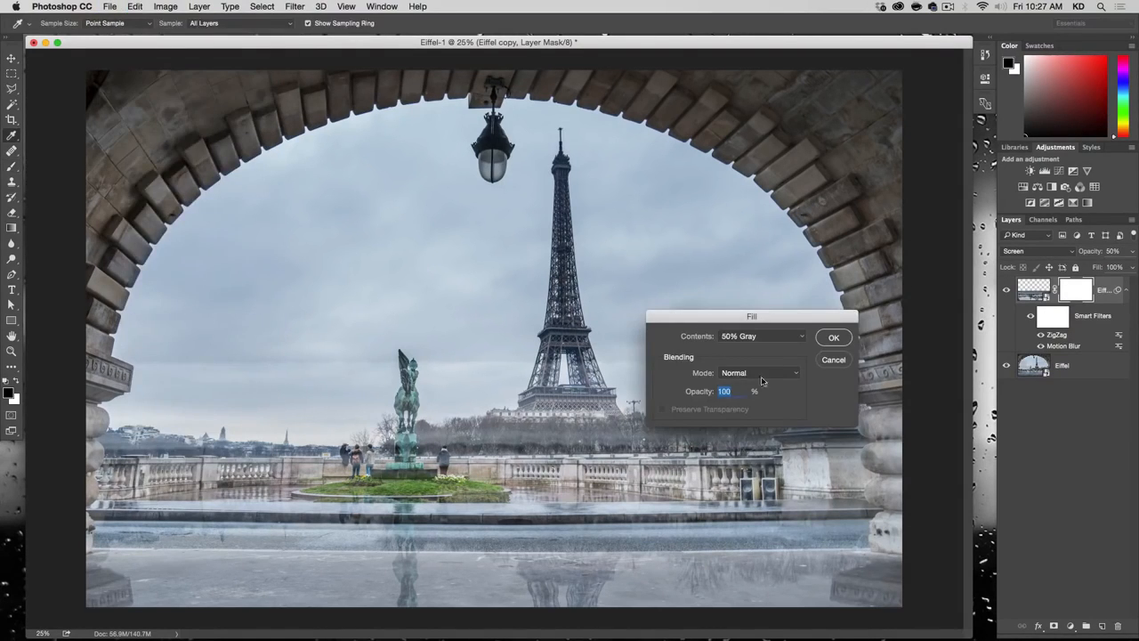
click(748, 335)
click(752, 323)
click(834, 337)
key(b)
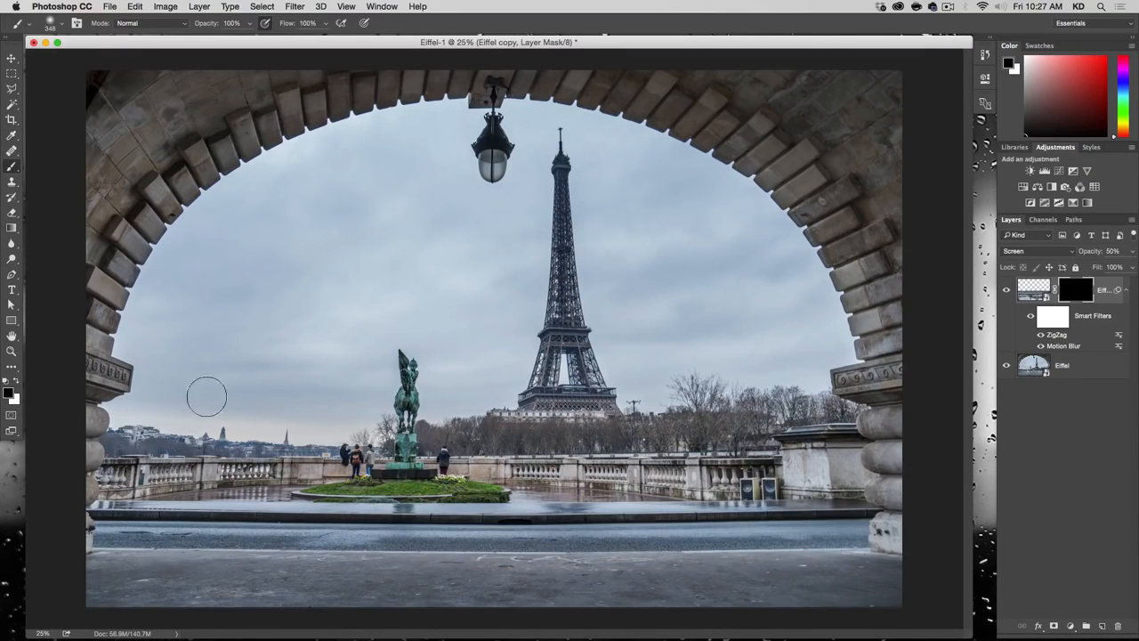
Step: Paint white on the layer mask across the wet pavement, road and foreground to reveal the reflection only there
click(15, 380)
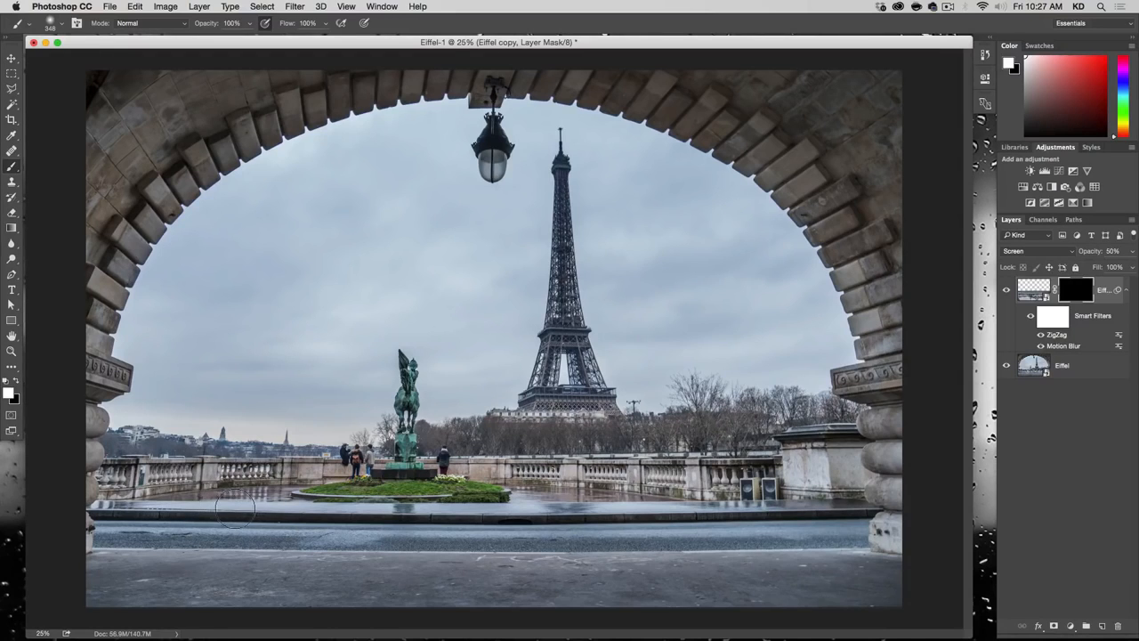
drag(256, 503, 102, 509)
mouse_move(352, 516)
mouse_down()
mouse_move(492, 529)
mouse_move(502, 524)
mouse_move(476, 523)
mouse_move(544, 516)
mouse_move(544, 505)
mouse_move(740, 526)
mouse_move(814, 522)
mouse_up()
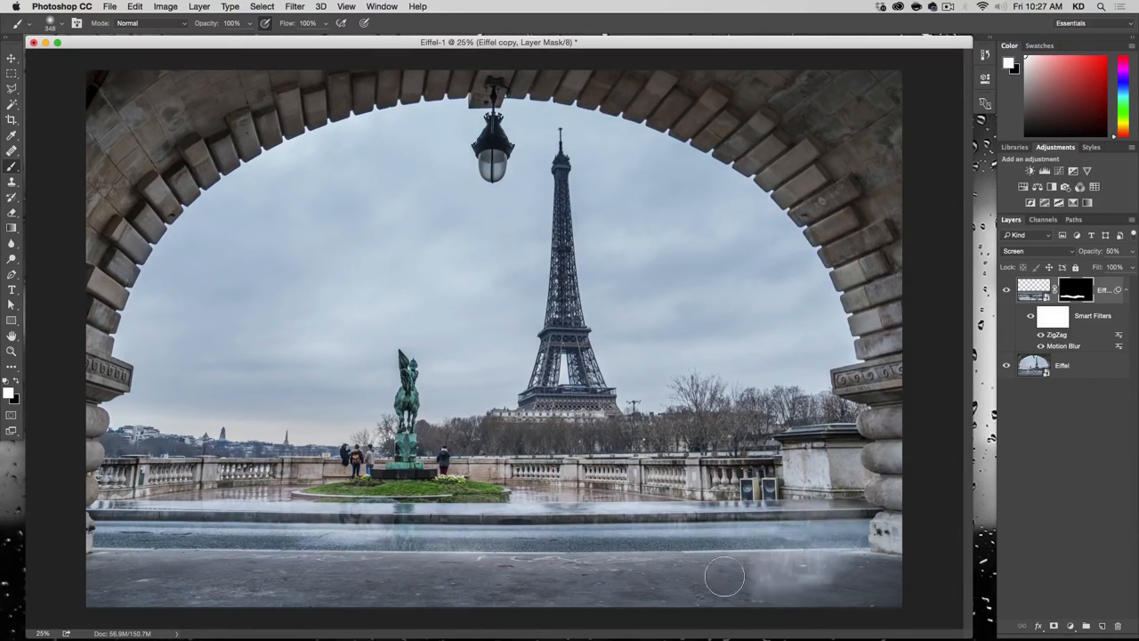
ctrl+alt+click(742, 556)
drag(773, 553, 780, 553)
mouse_move(779, 565)
mouse_down()
mouse_move(665, 561)
mouse_move(667, 551)
mouse_move(566, 565)
mouse_move(138, 568)
mouse_move(152, 567)
mouse_move(117, 547)
mouse_move(497, 588)
mouse_move(811, 580)
mouse_move(850, 599)
mouse_move(818, 563)
mouse_move(831, 535)
mouse_move(724, 548)
mouse_move(617, 532)
mouse_up()
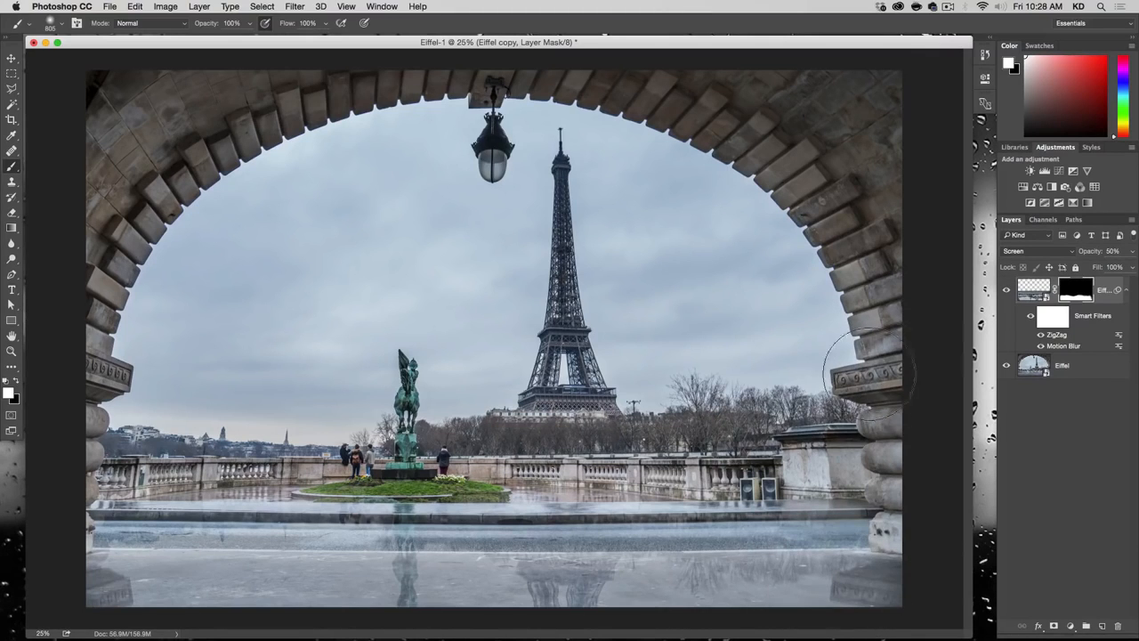
Step: Paint black on the layer mask with a small brush to hide the reflection along the curb's left section
mouse_move(285, 406)
mouse_down()
mouse_move(372, 417)
mouse_move(347, 423)
mouse_up()
key(x)
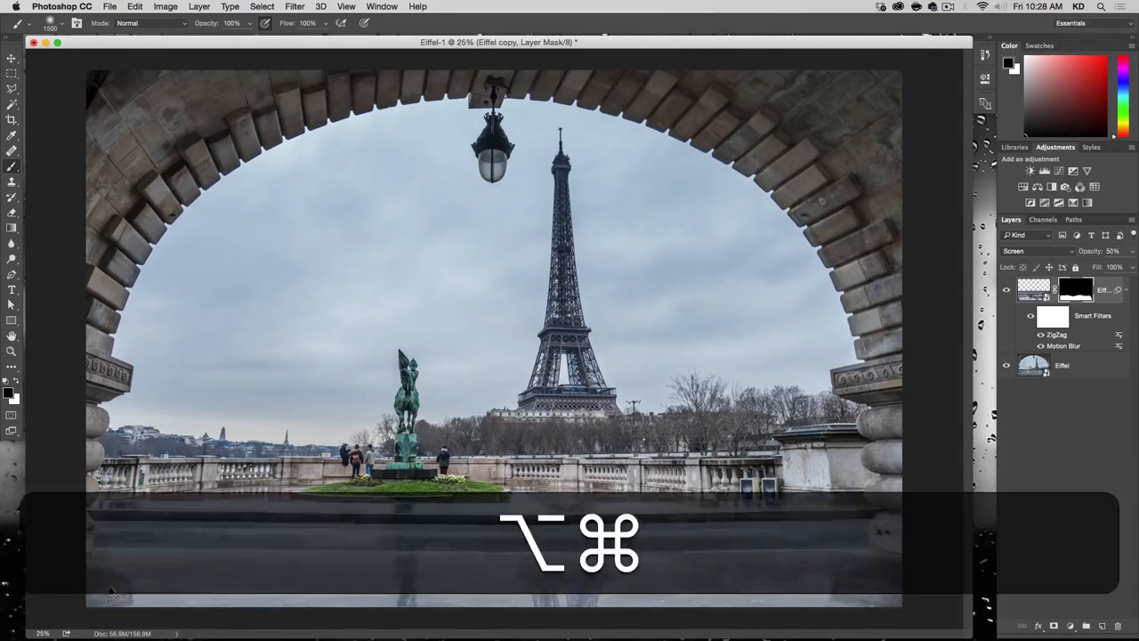
key(alt+super+minus)
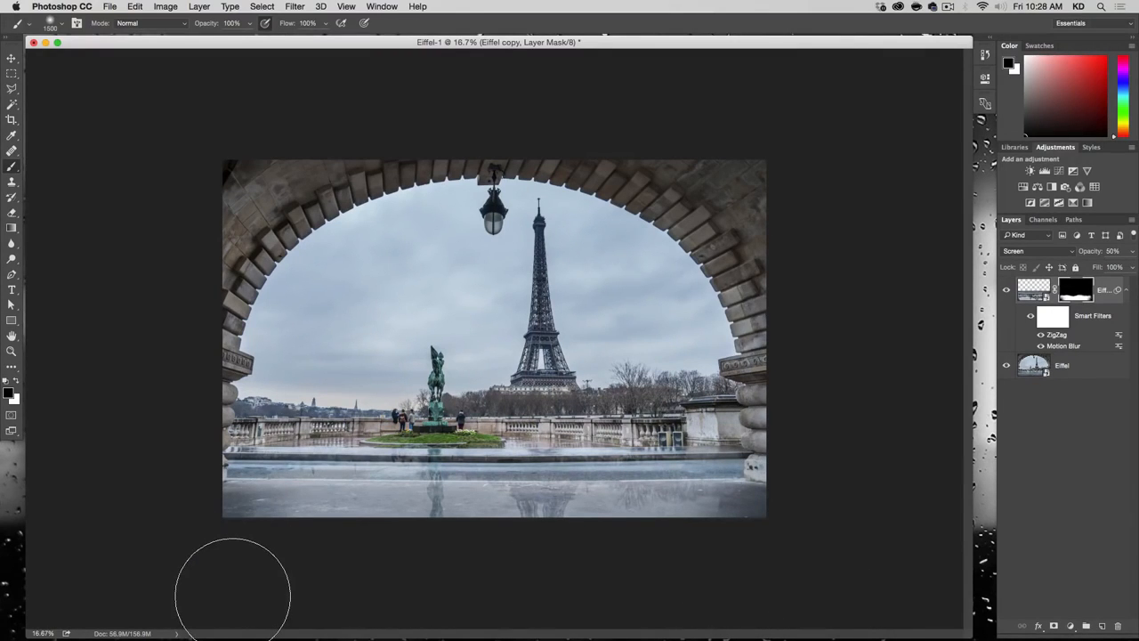
key(alt+super+plus)
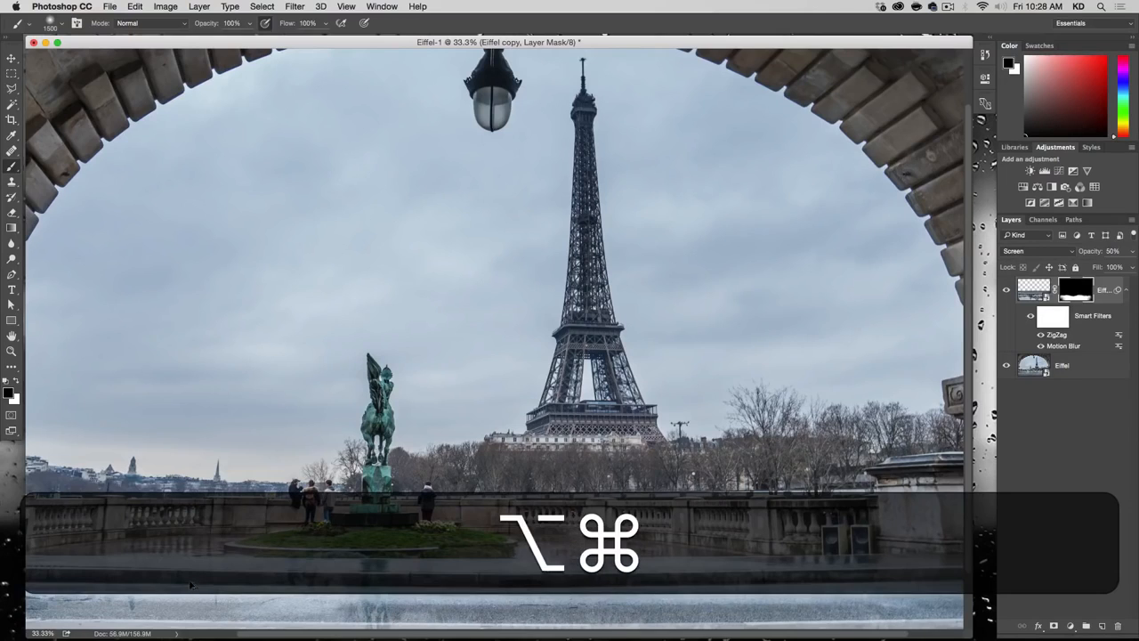
key(alt+super+minus)
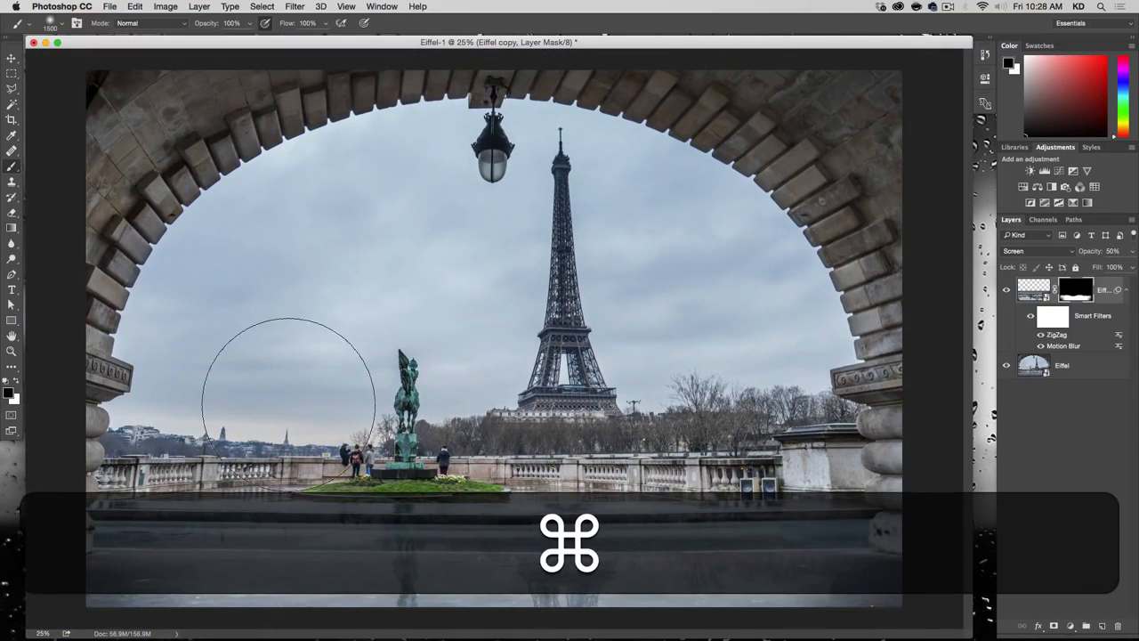
mouse_move(300, 409)
mouse_down()
mouse_move(223, 417)
mouse_move(218, 405)
mouse_up()
mouse_move(239, 306)
mouse_down()
mouse_move(231, 282)
mouse_move(217, 283)
mouse_move(226, 285)
mouse_move(218, 378)
mouse_move(215, 365)
mouse_move(736, 134)
mouse_up()
key(super+alt+plus)
key(super+alt+plus)
key(super+alt+plus)
key(super+alt+plus)
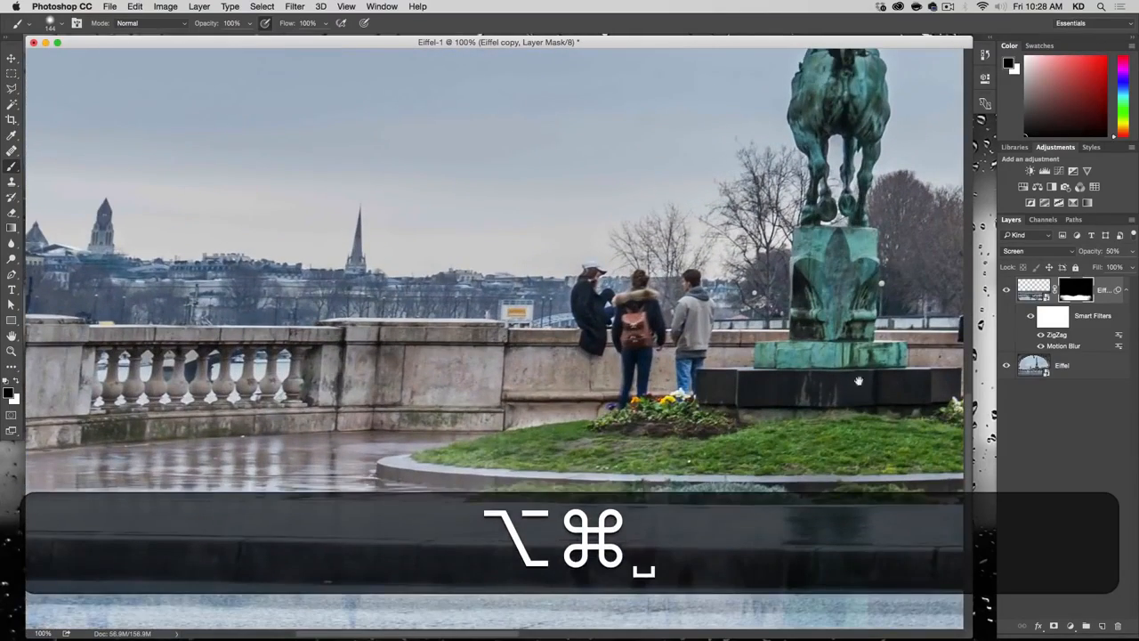
drag(362, 545, 359, 543)
drag(361, 501, 831, 341)
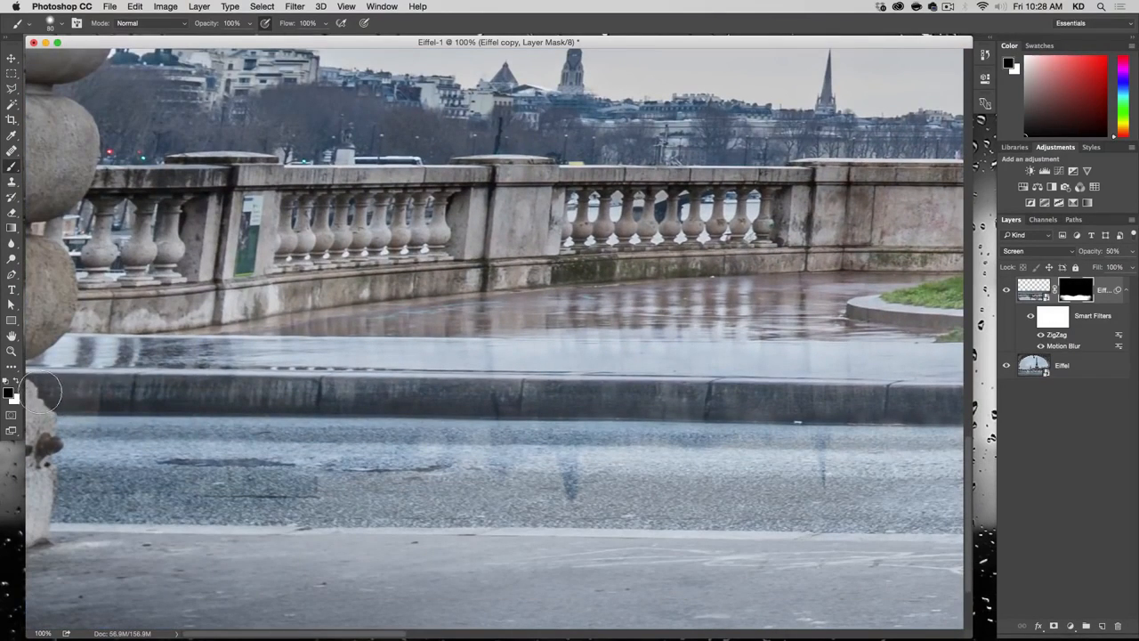
drag(40, 398, 47, 379)
key(shift)
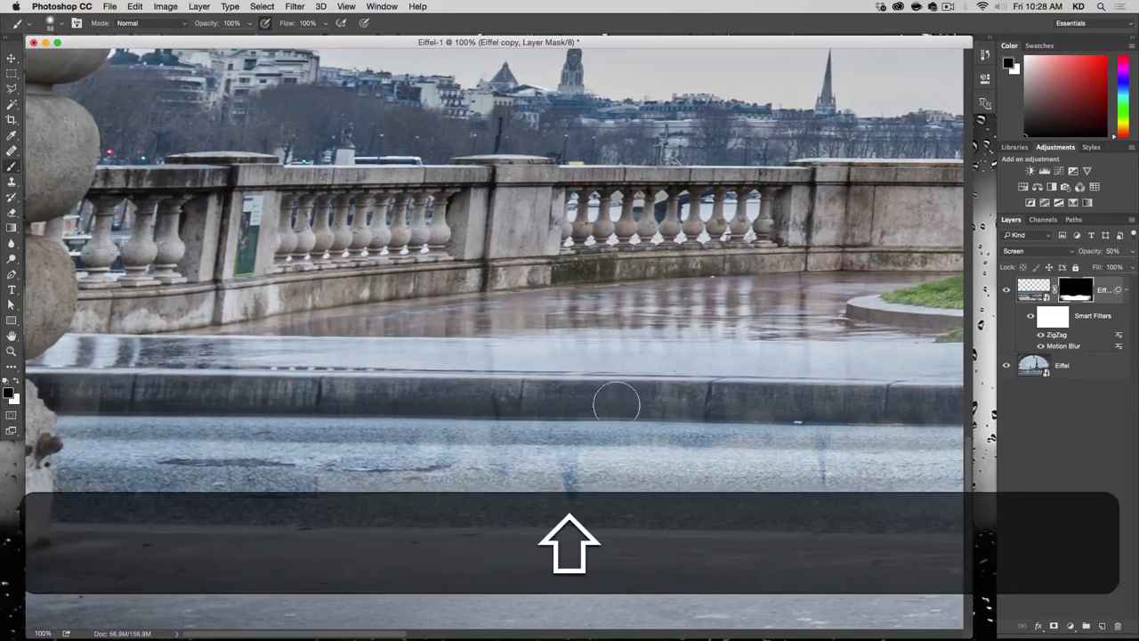
shift+click(656, 402)
Step: Continue masking the reflection out in black along the rest of the curb, past the statue to the right-hand stone column
key(alt+shift+super+minus)
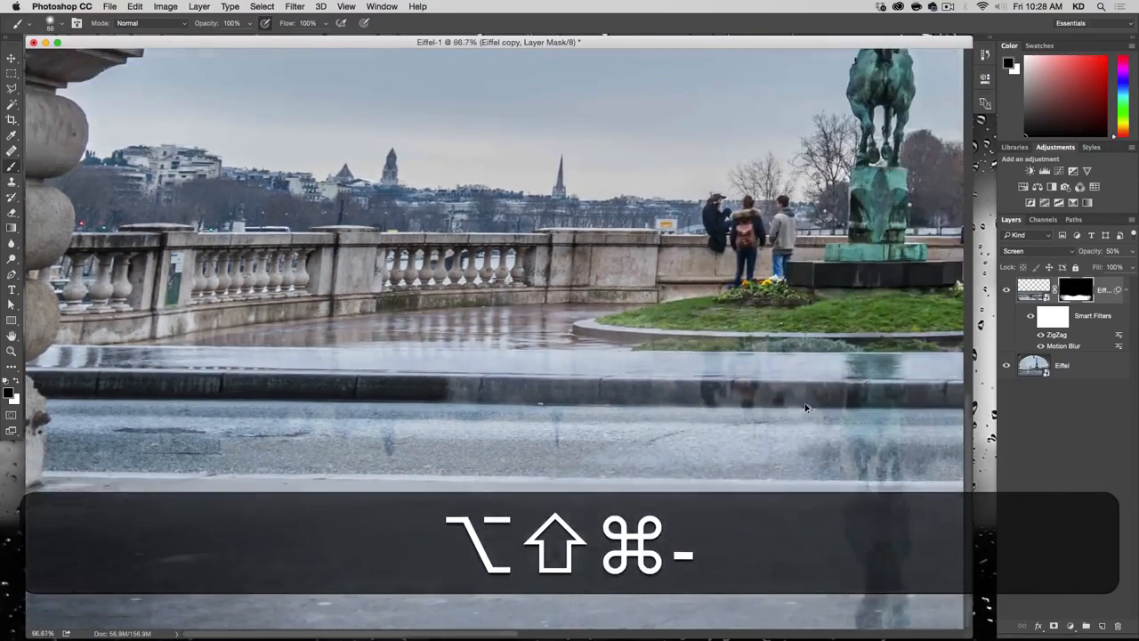
shift+click(799, 394)
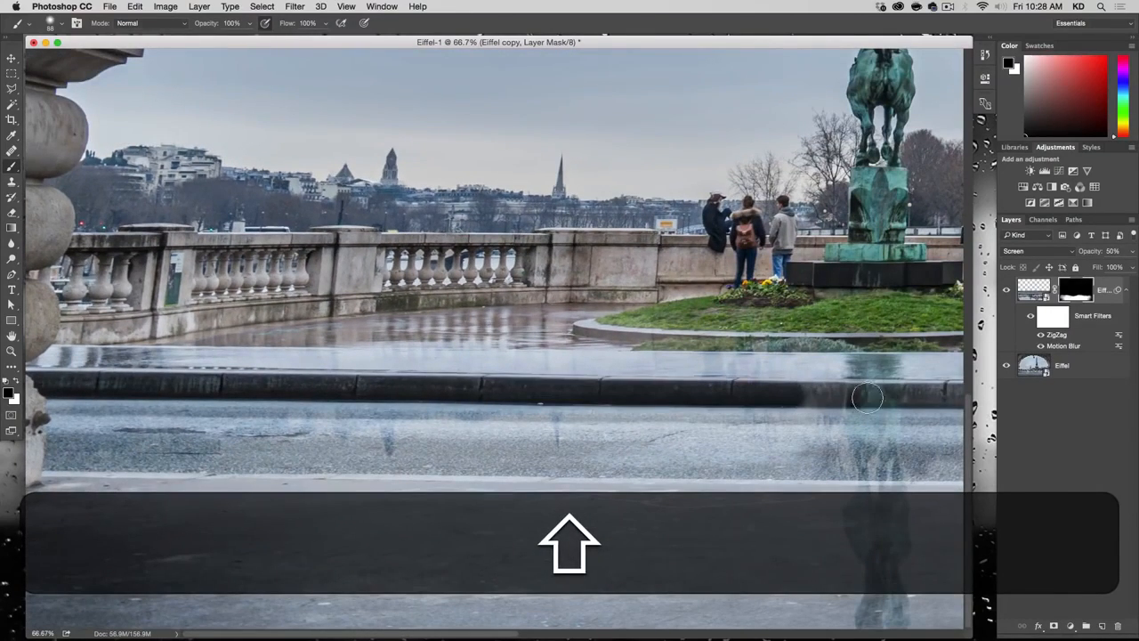
drag(869, 398, 225, 398)
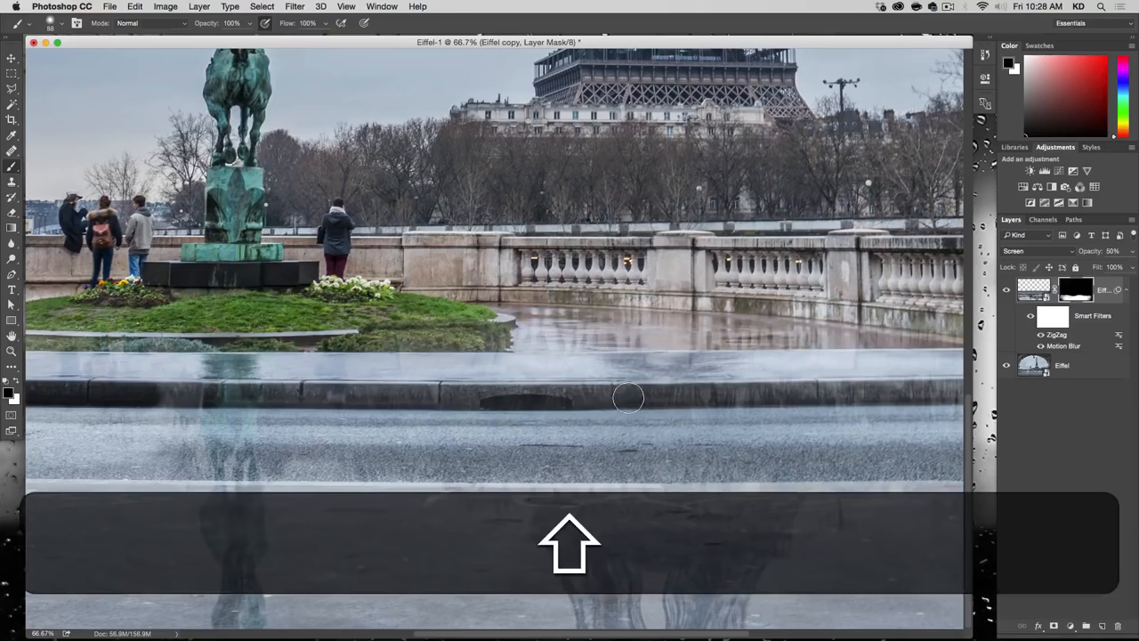
shift+click(628, 398)
drag(854, 396, 446, 411)
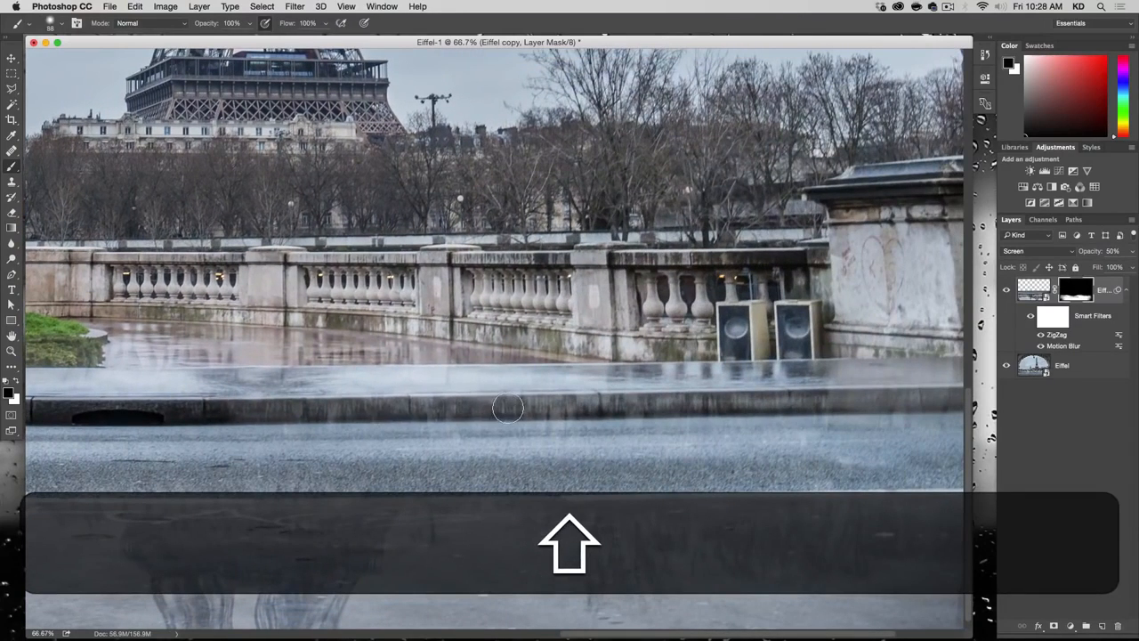
shift+click(507, 407)
shift+click(862, 401)
drag(862, 400, 675, 425)
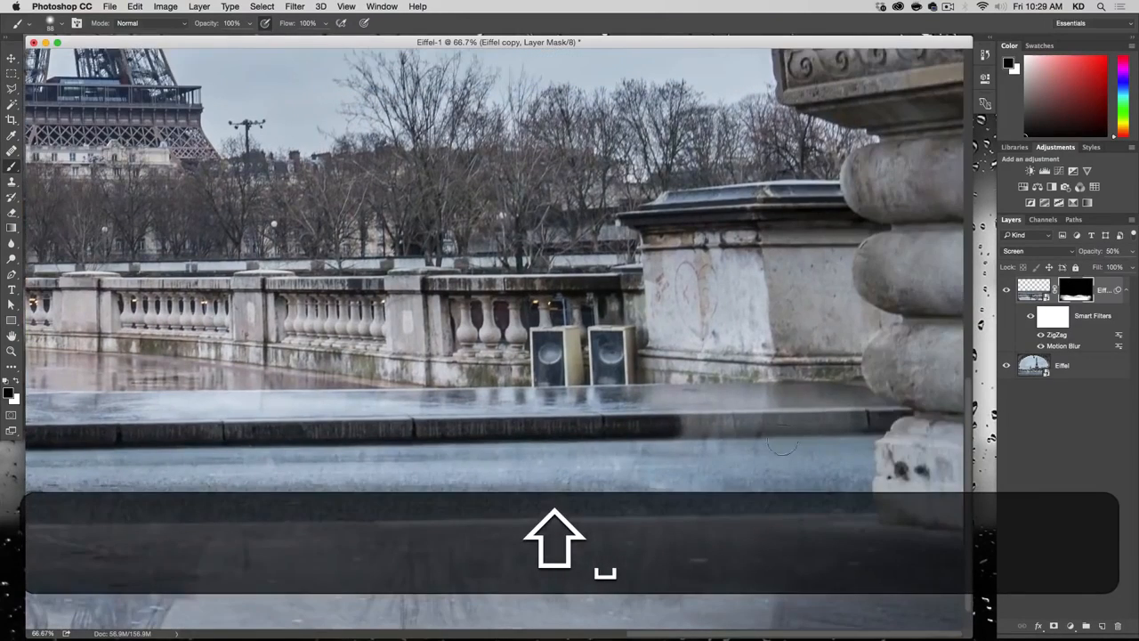
shift+click(911, 416)
Step: Compare the whole image with the Eiffel copy reflection layer hidden and shown
key(alt+shift+super+minus)
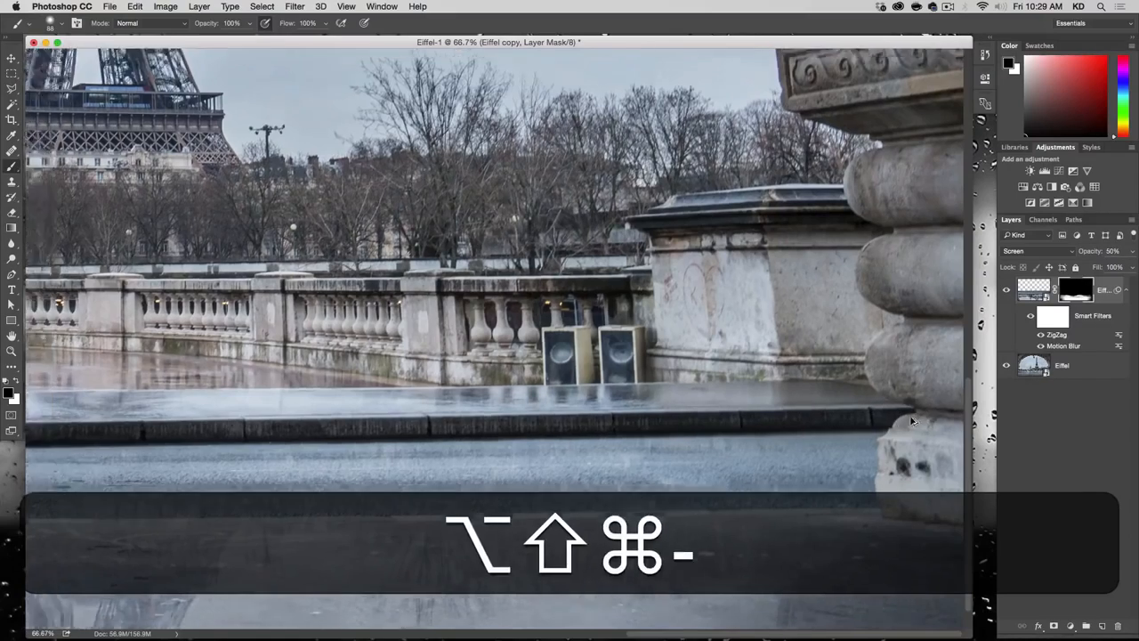
key(alt+super+minus)
key(alt+super+minus)
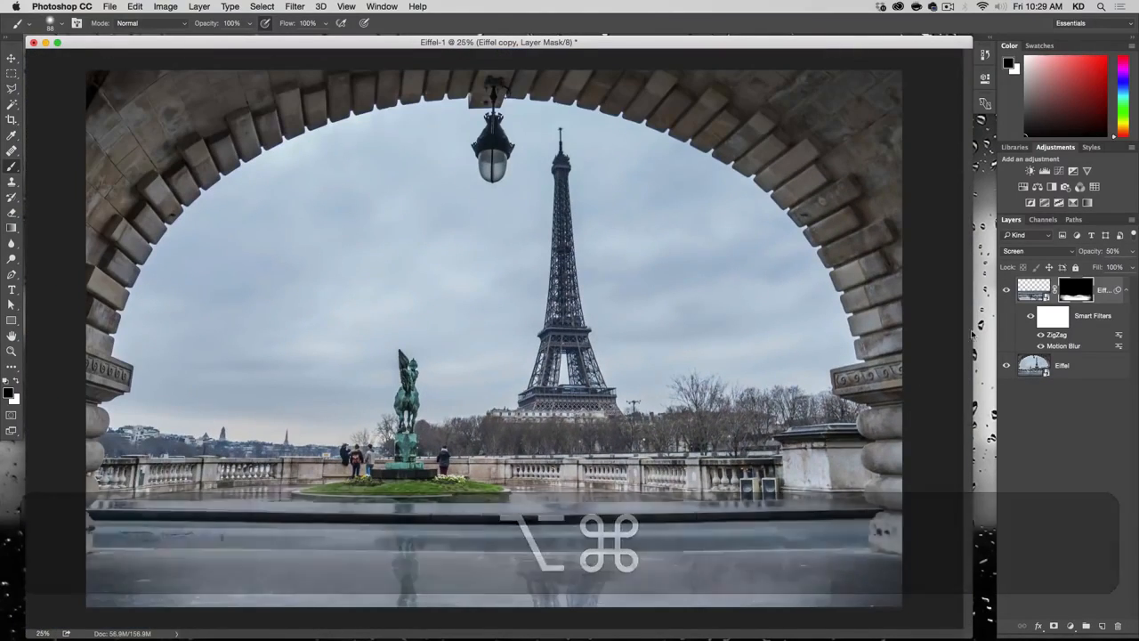
click(1006, 290)
click(1006, 291)
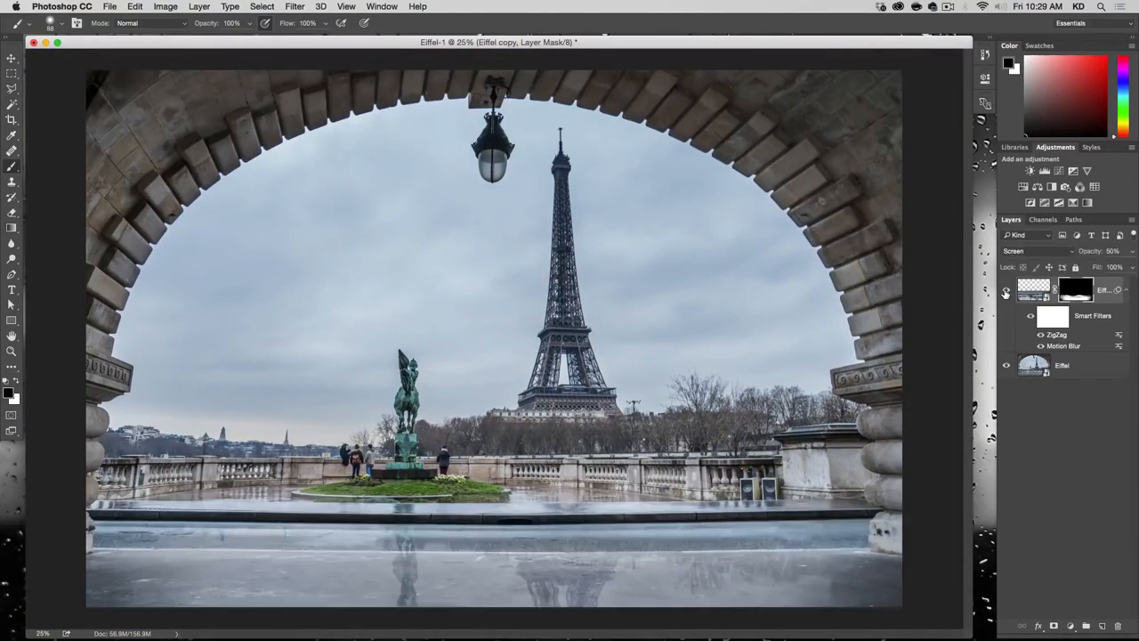
click(1006, 291)
click(1006, 291)
Step: Add a new layer above Eiffel copy and draw a square marquee selection over the sky around the statue's top
click(1103, 626)
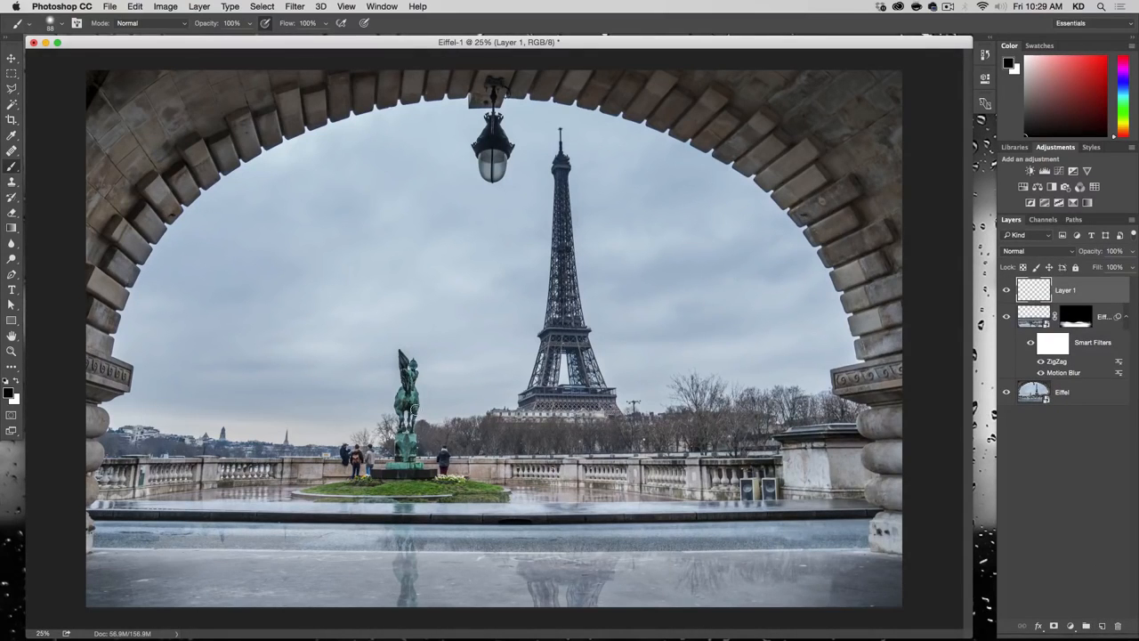
key(m)
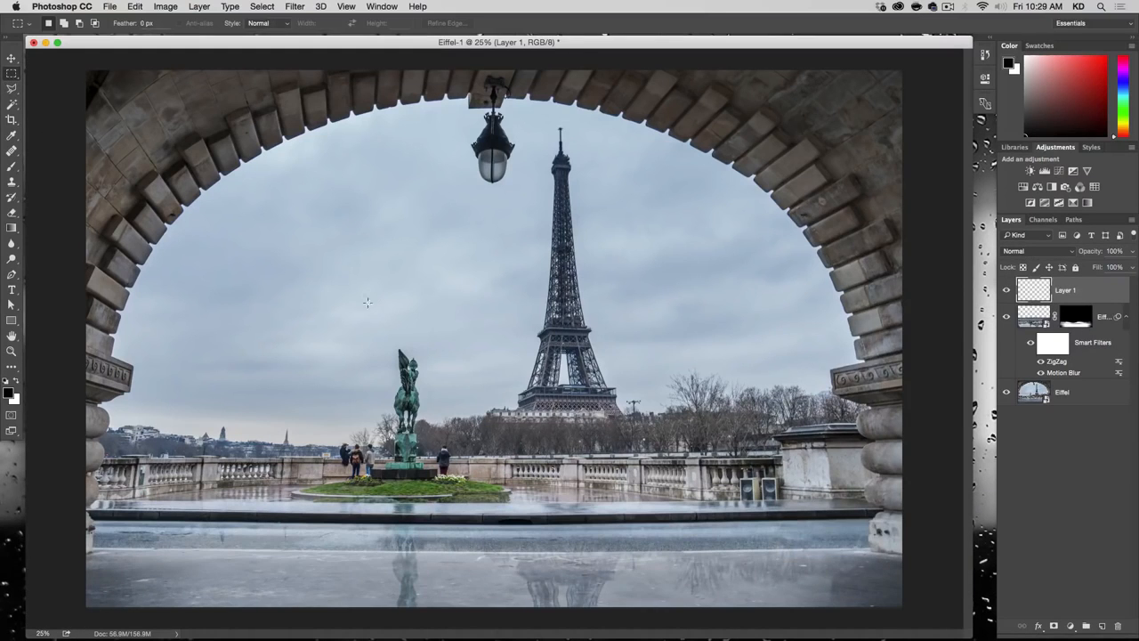
drag(321, 264, 477, 405)
Step: Fill the square selection with 50% Gray in Normal mode at 100% opacity
click(134, 6)
mouse_move(122, 5)
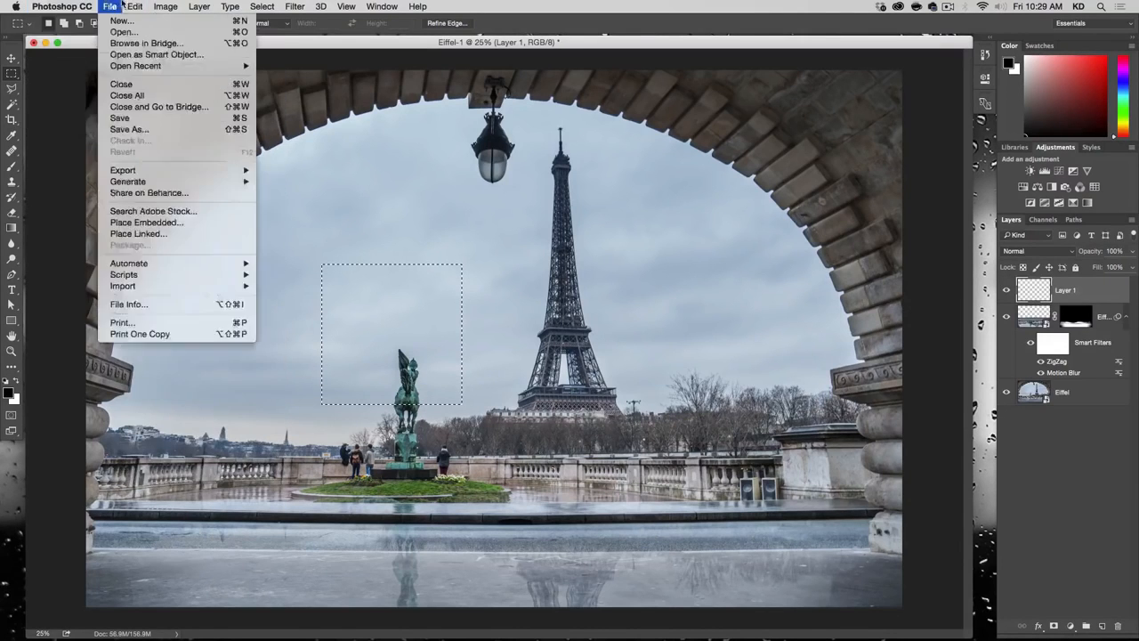
click(163, 185)
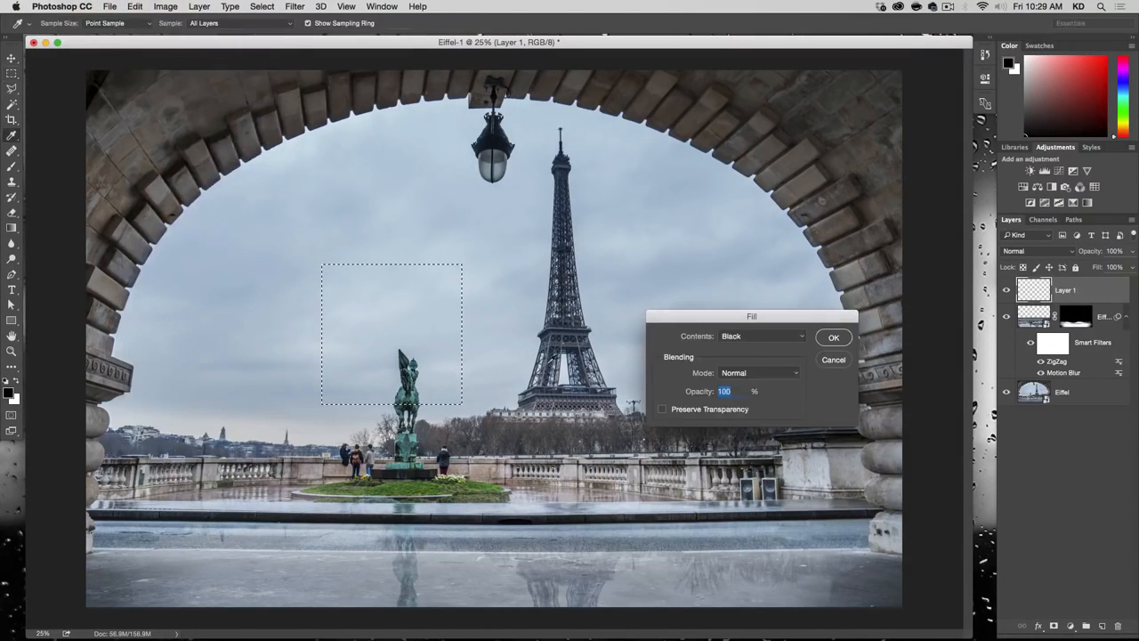
click(745, 341)
click(749, 348)
click(833, 337)
Step: Apply Add Noise to the gray square with Amount 400%, Uniform distribution and Monochromatic on
click(299, 5)
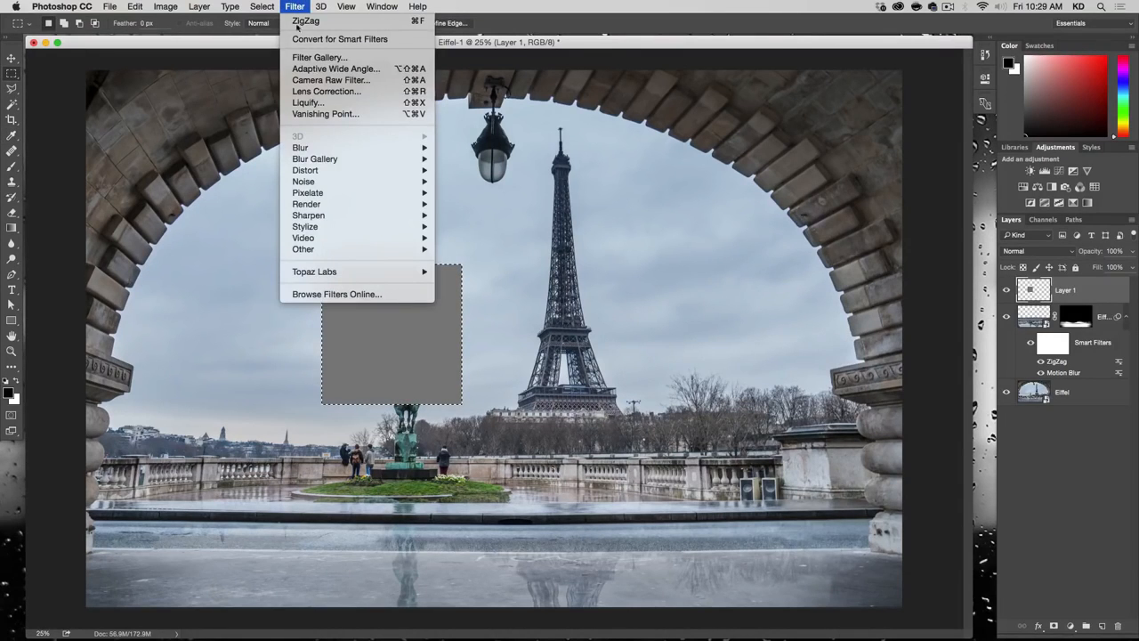
mouse_move(391, 182)
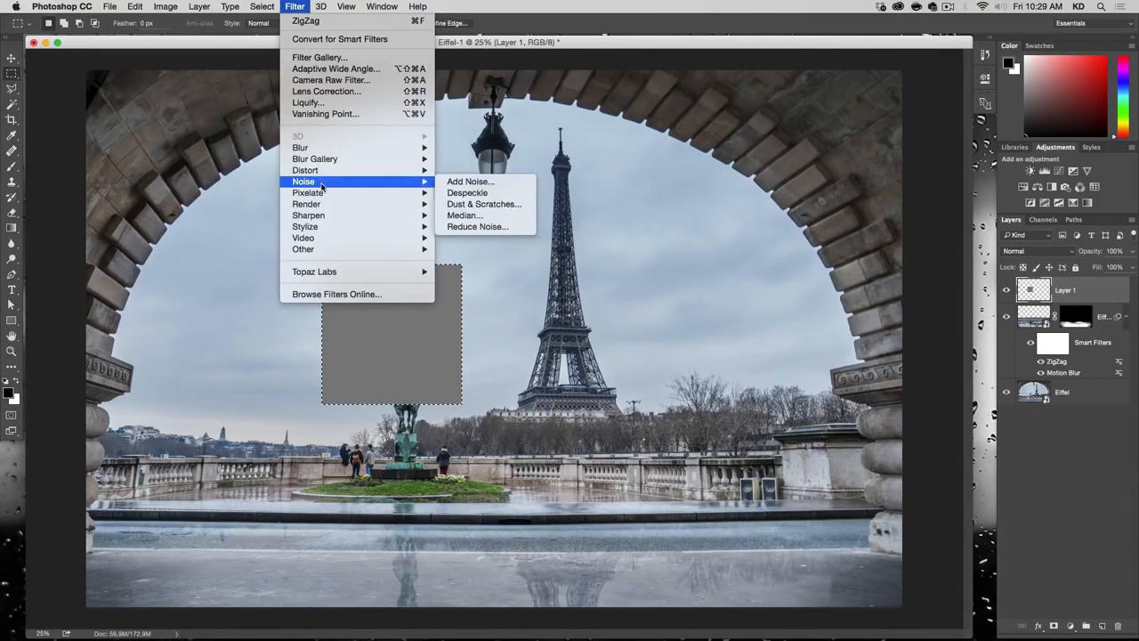
click(456, 182)
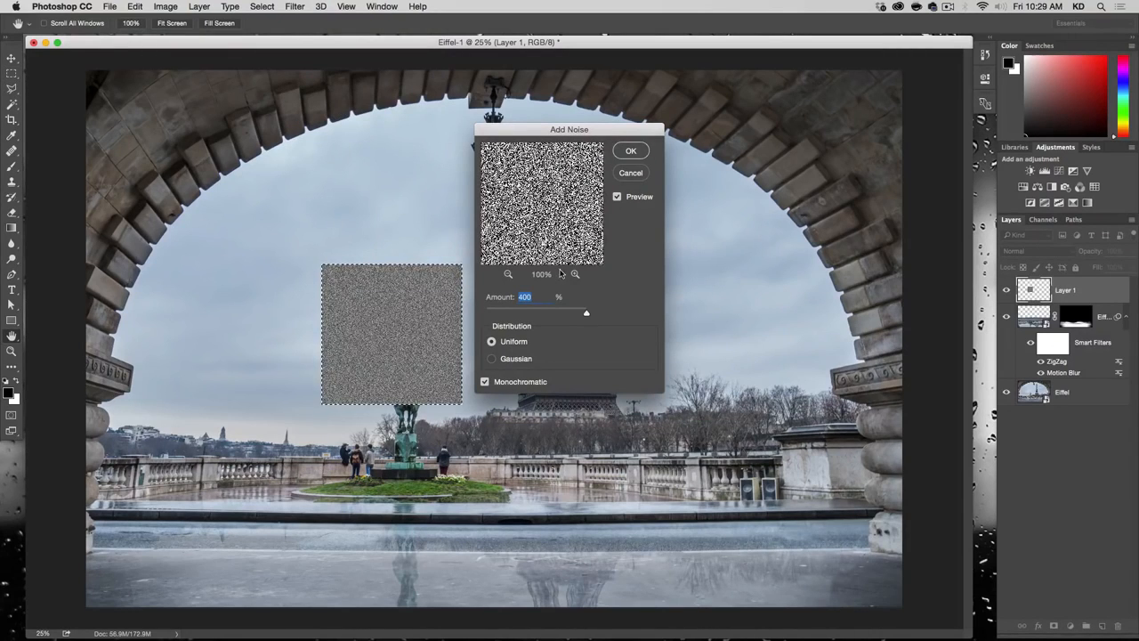
click(647, 150)
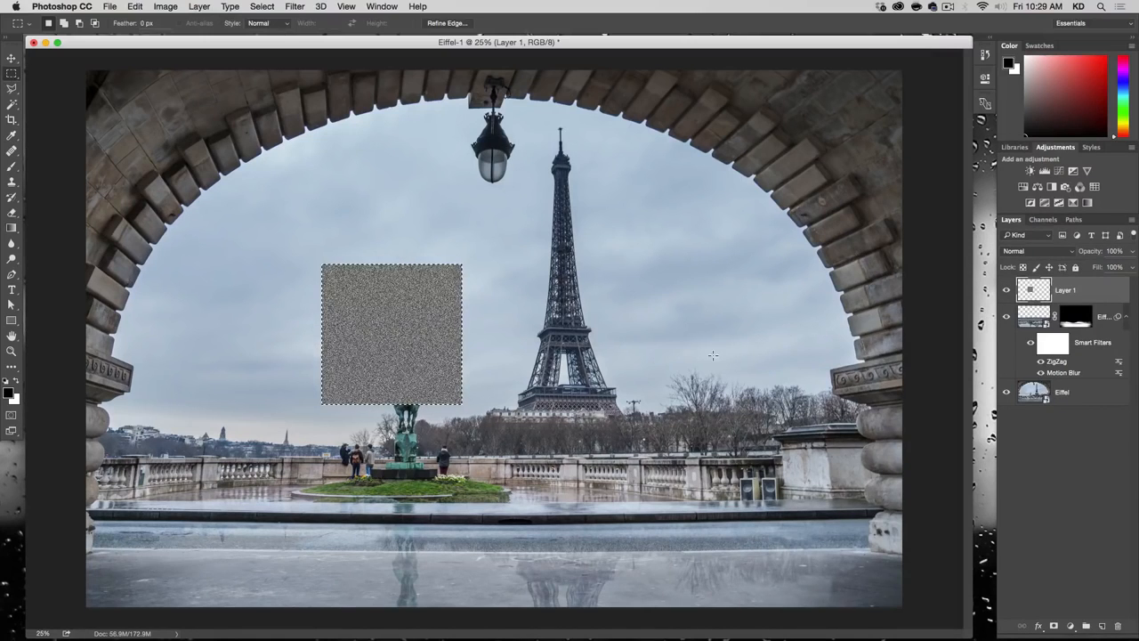
Step: Remove the selection around the gray noise square on Layer 1
click(294, 7)
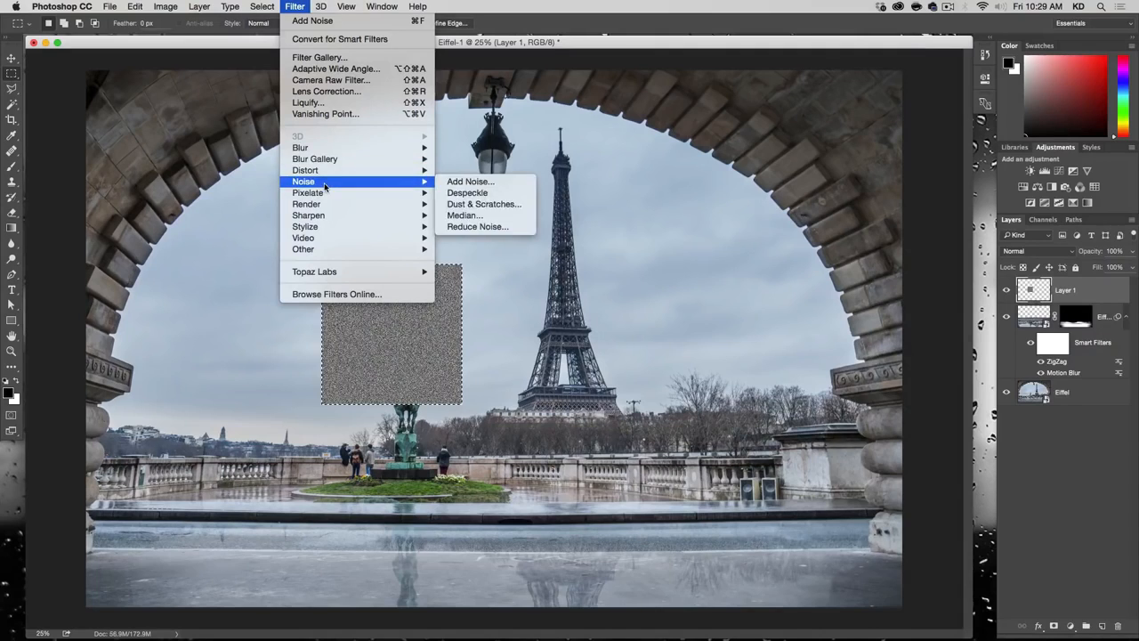
mouse_move(326, 159)
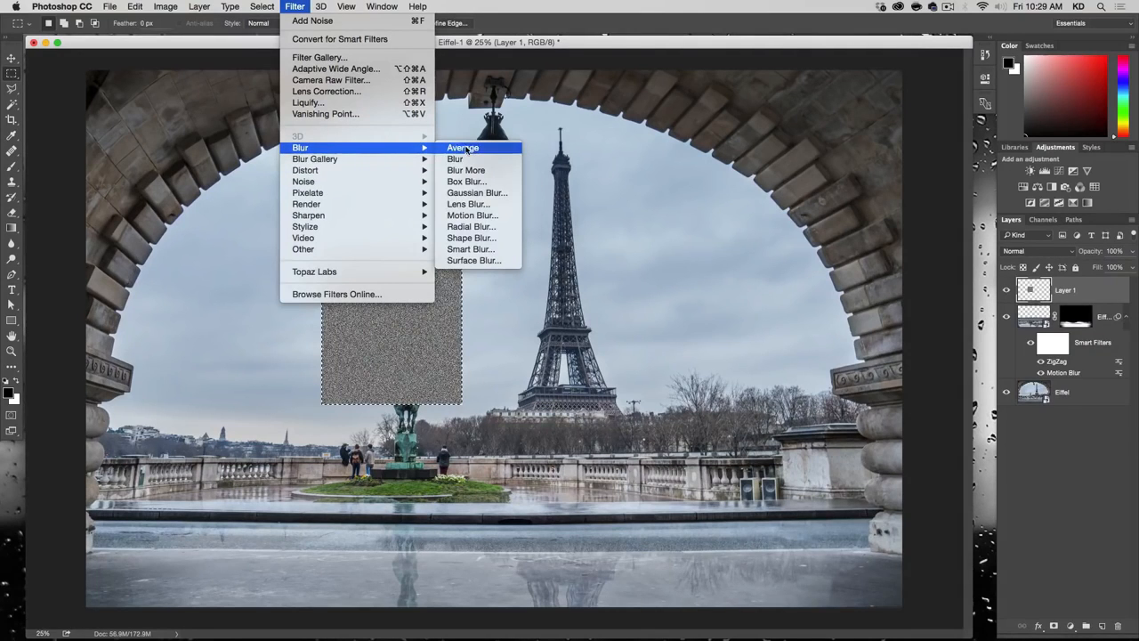
click(300, 8)
click(263, 6)
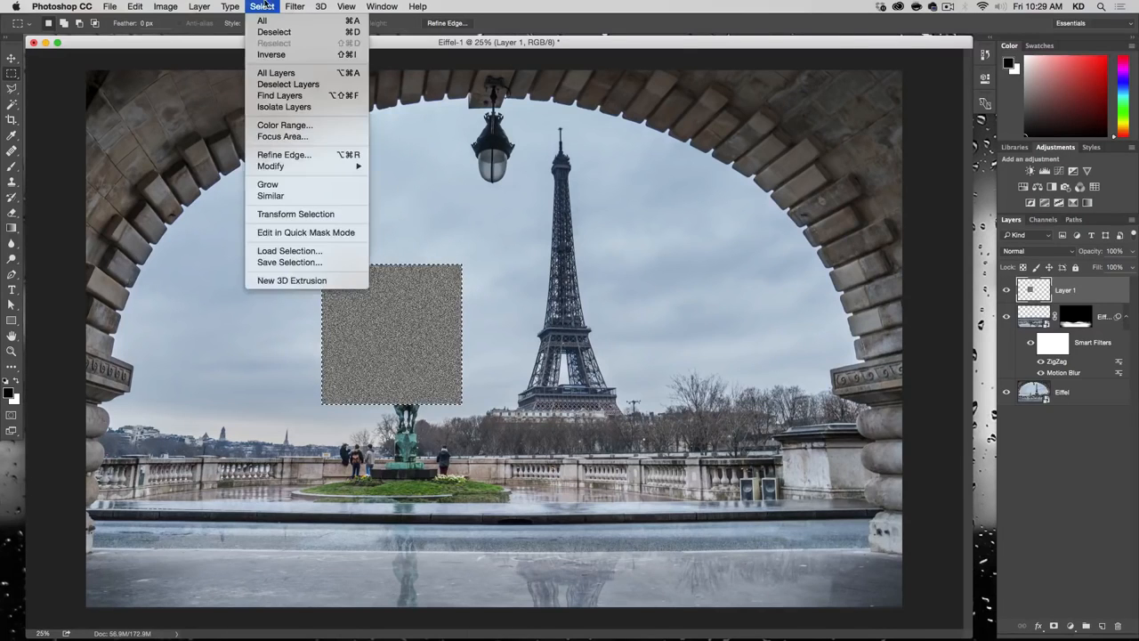
click(269, 33)
Step: Apply Motion Blur to the noise square with an Angle of 0° and a Distance of 169 pixels
click(296, 6)
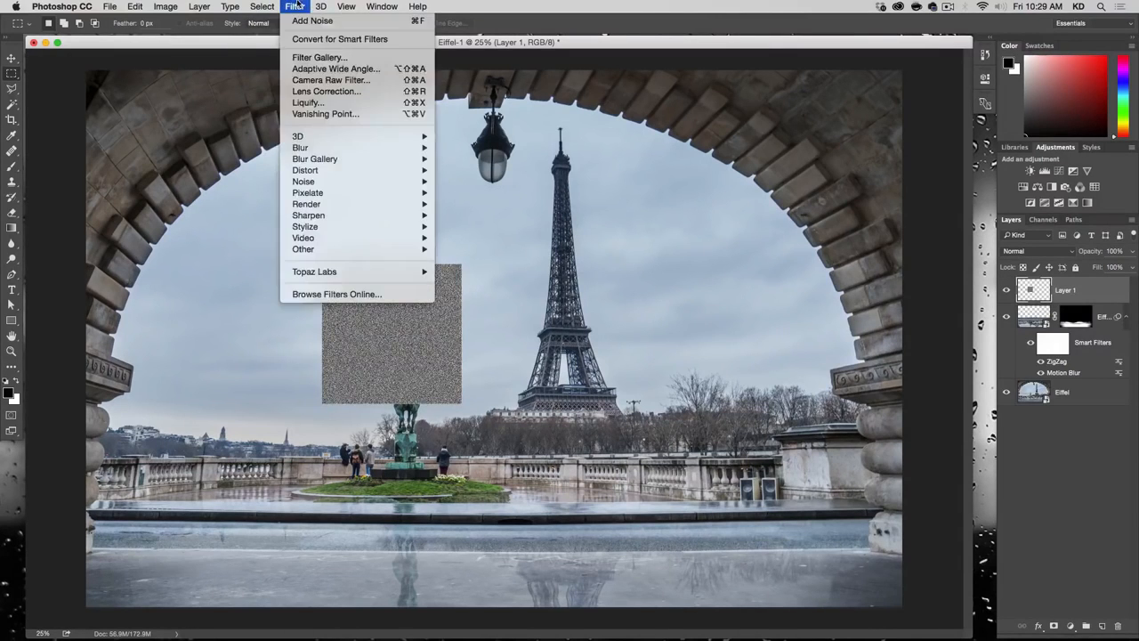
mouse_move(320, 148)
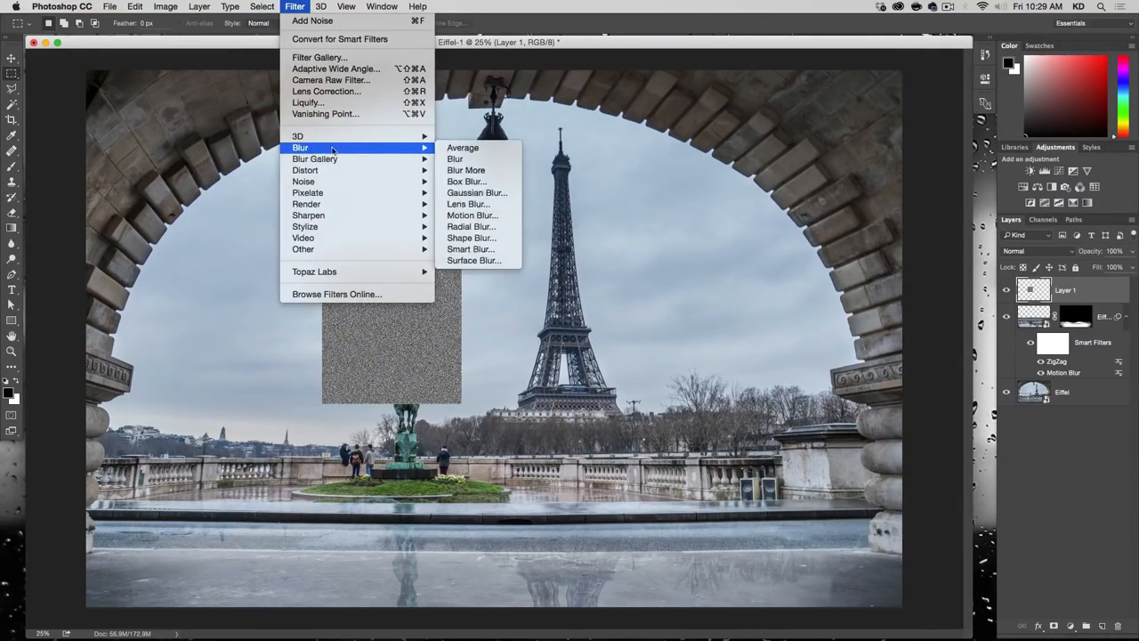
click(471, 215)
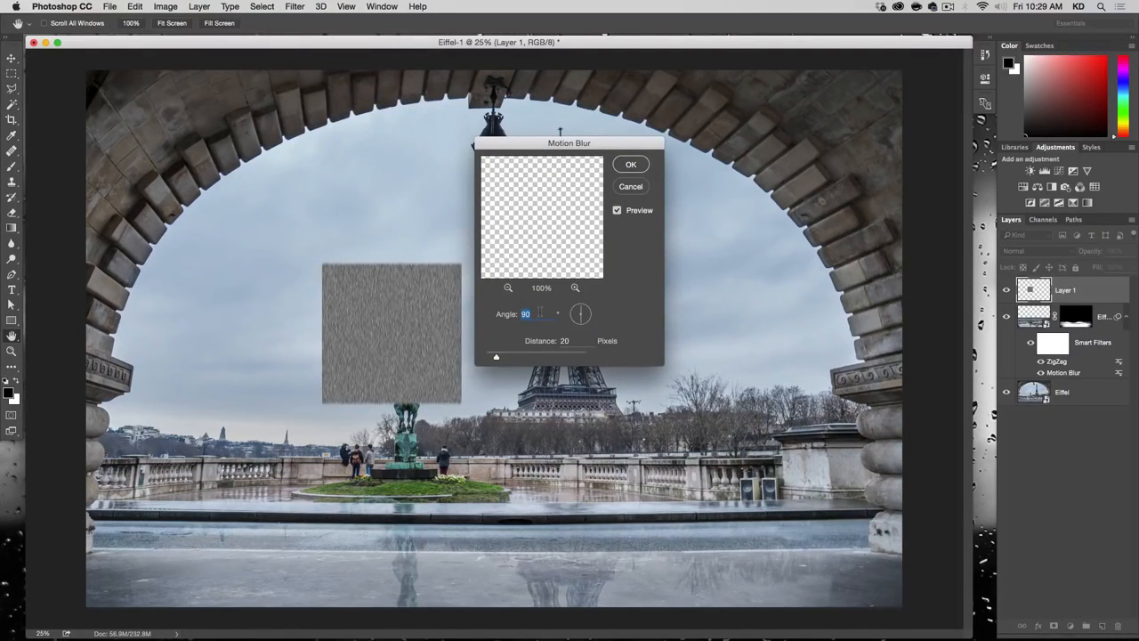
text(0)
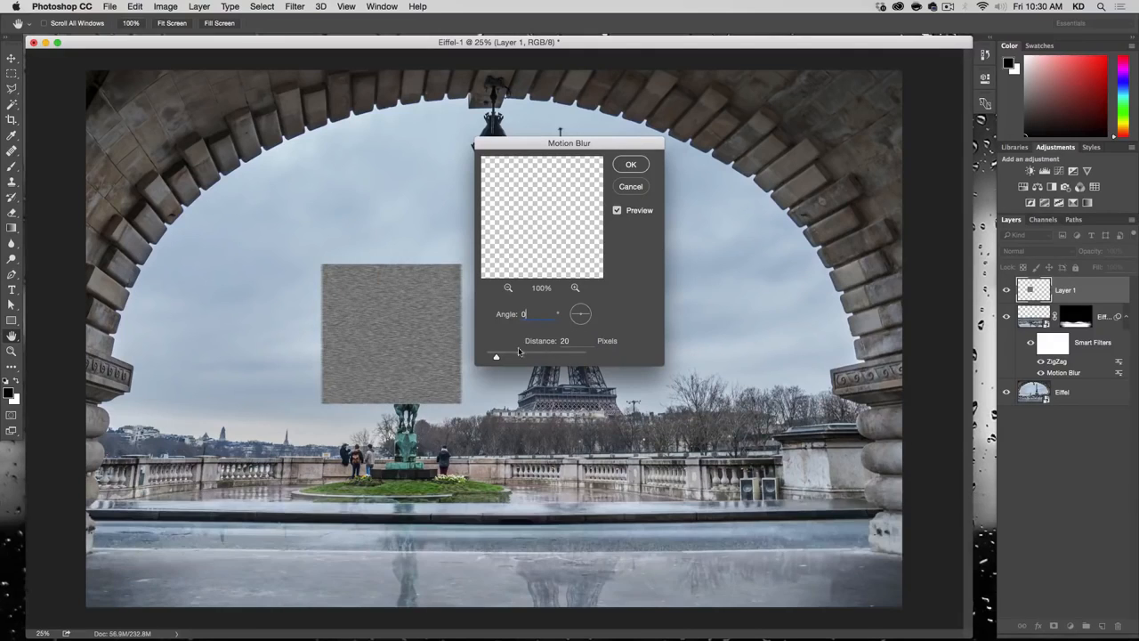
click(523, 358)
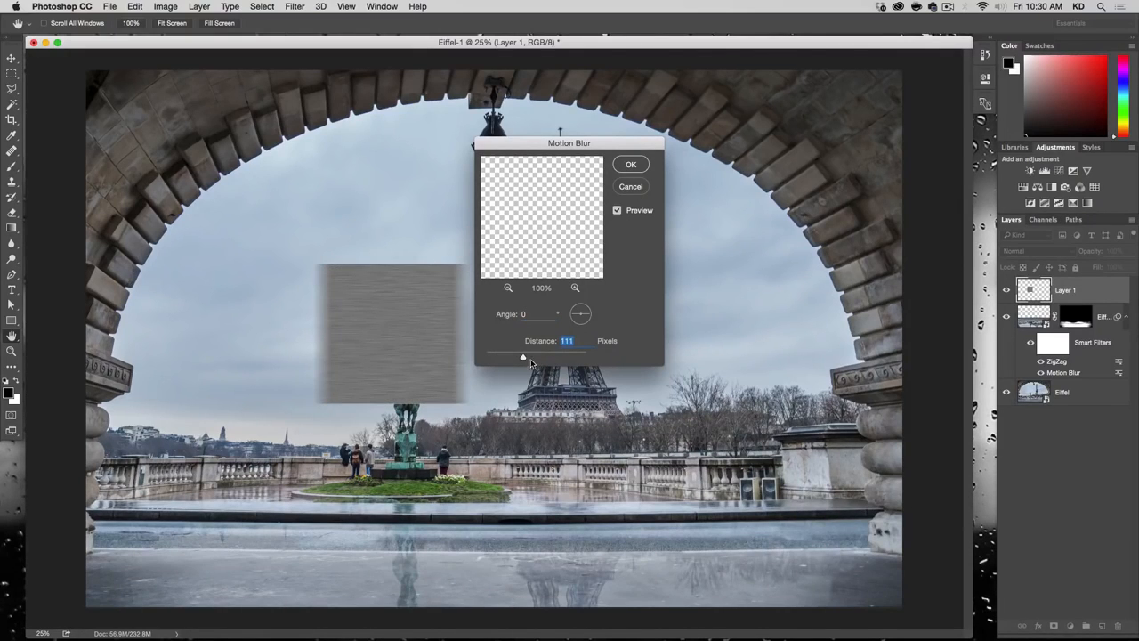
drag(531, 358, 533, 360)
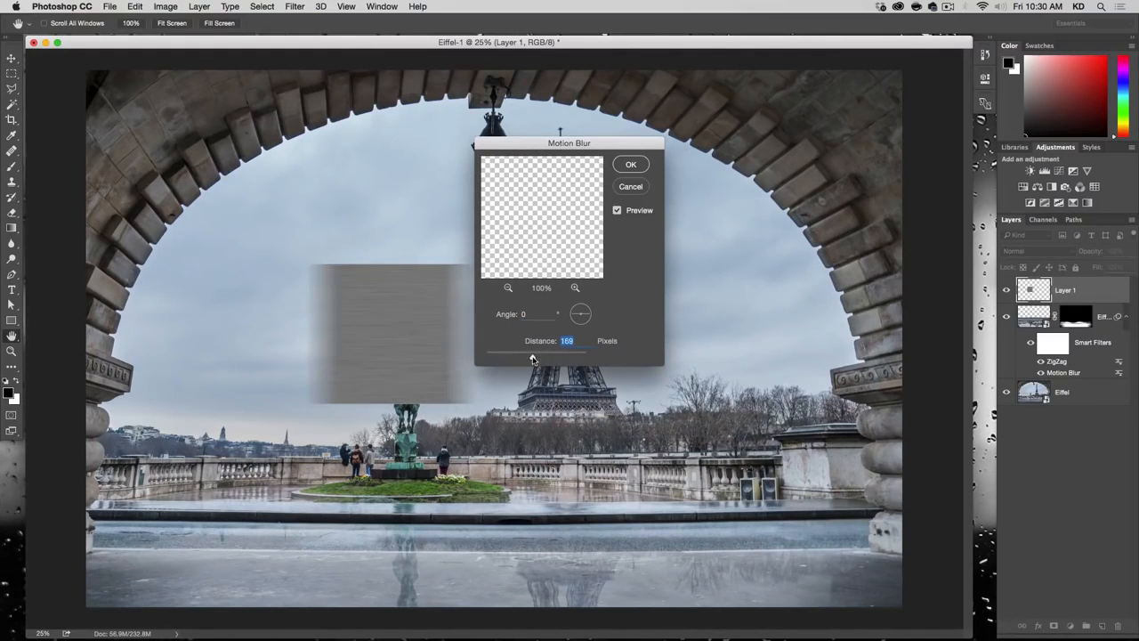
key(alt+super+plus)
key(alt+super+plus)
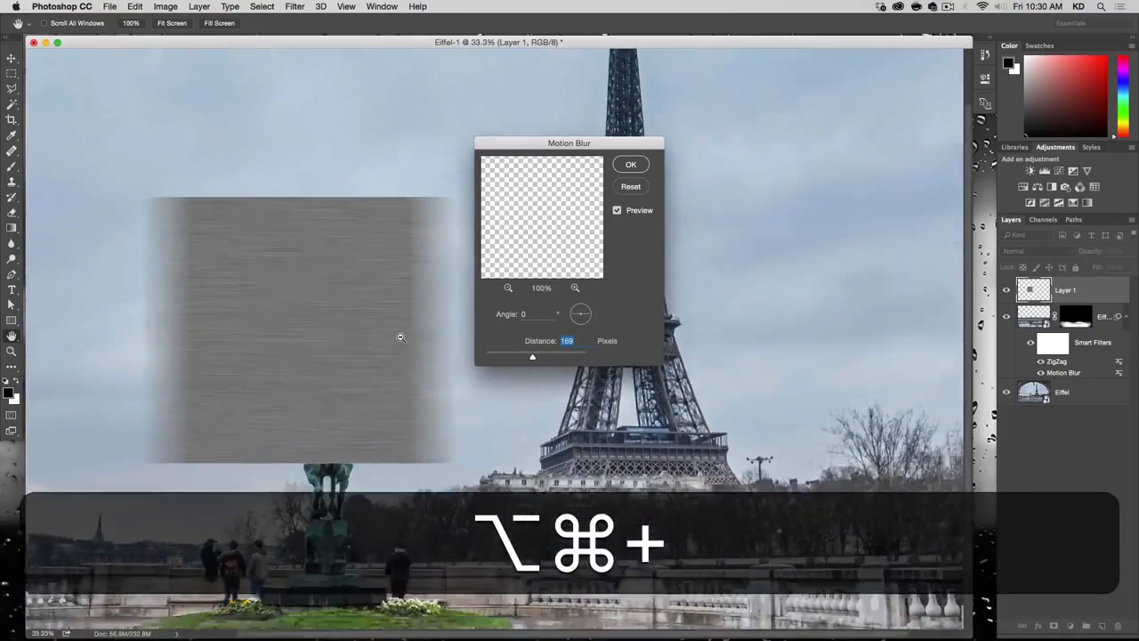
click(633, 165)
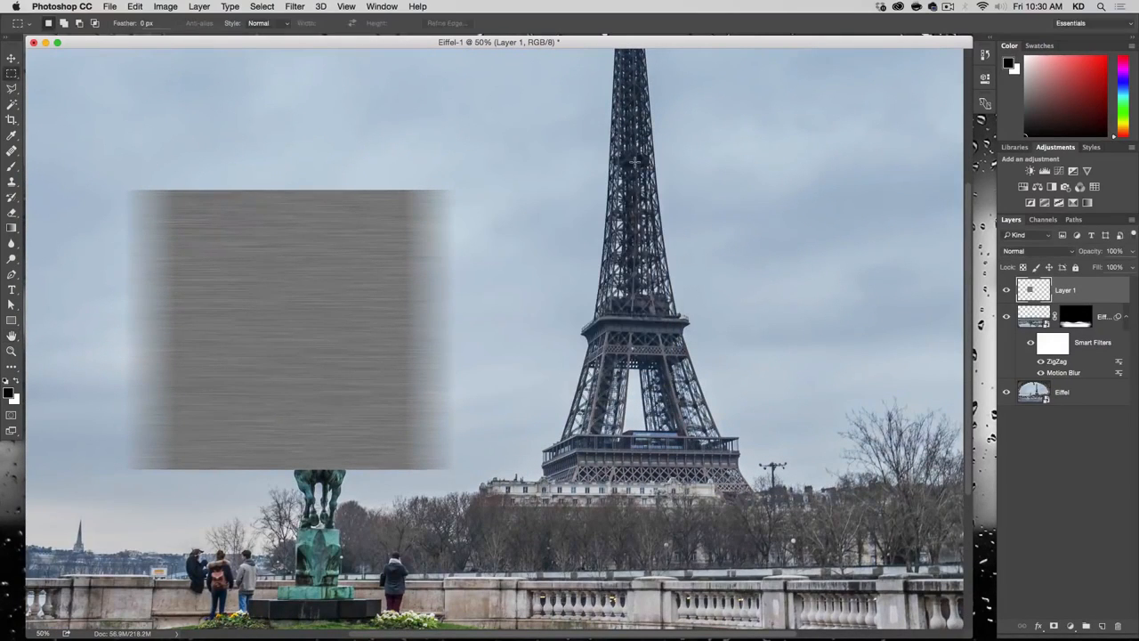
Step: Sharpen the blurred streaks with Unsharp Mask at Amount 330% and Radius 34.3 pixels
click(295, 6)
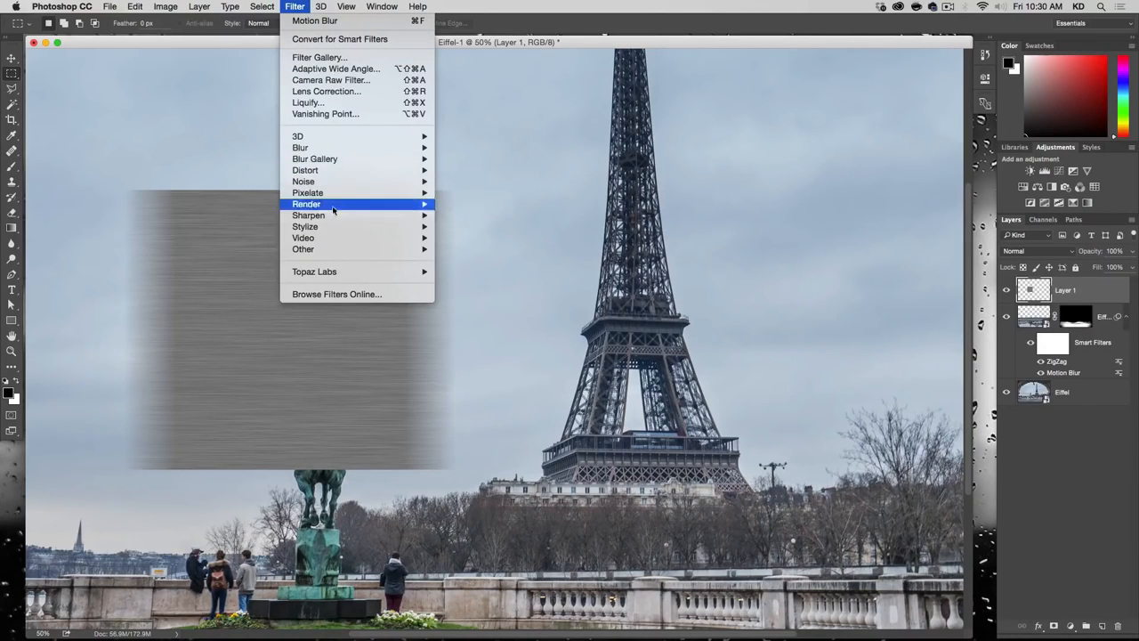
mouse_move(334, 217)
click(485, 271)
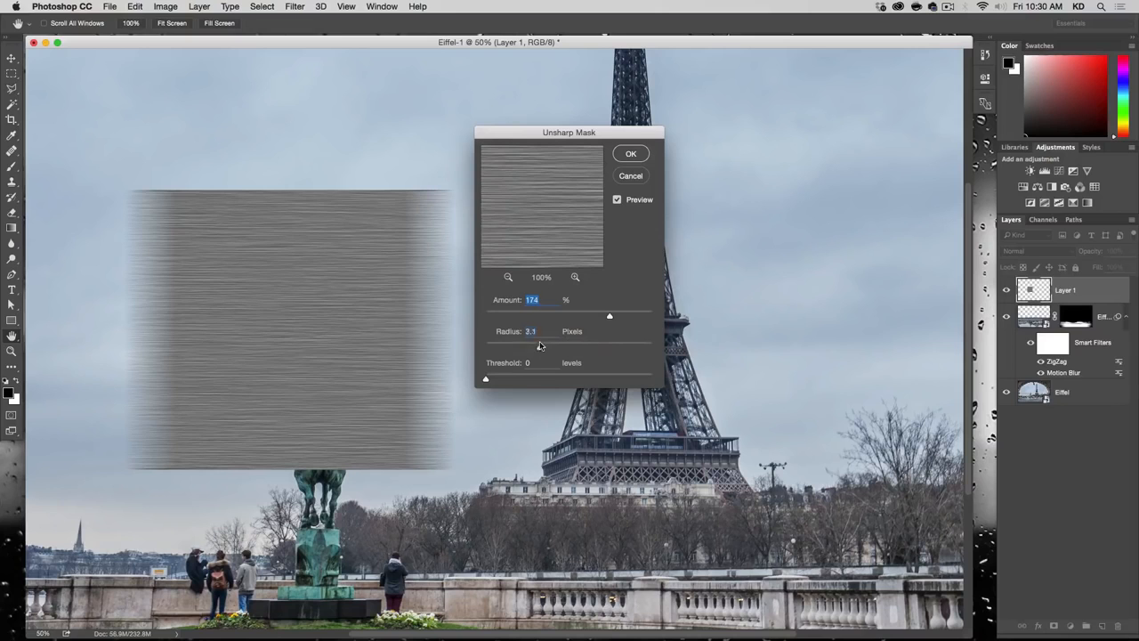
drag(557, 347, 560, 348)
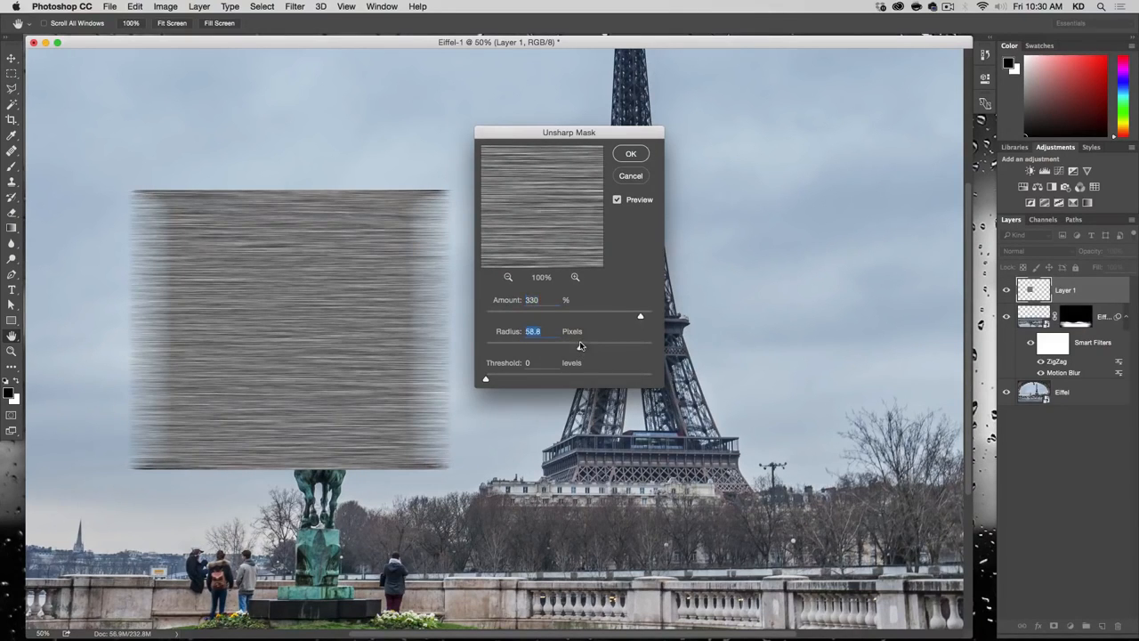
drag(568, 344, 557, 347)
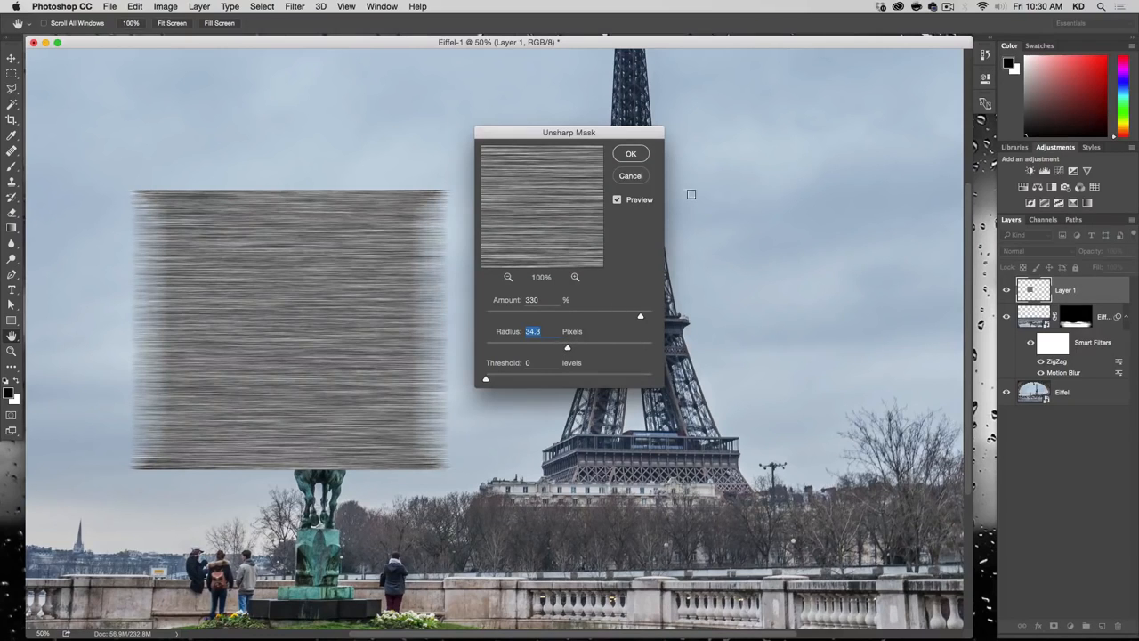
click(632, 154)
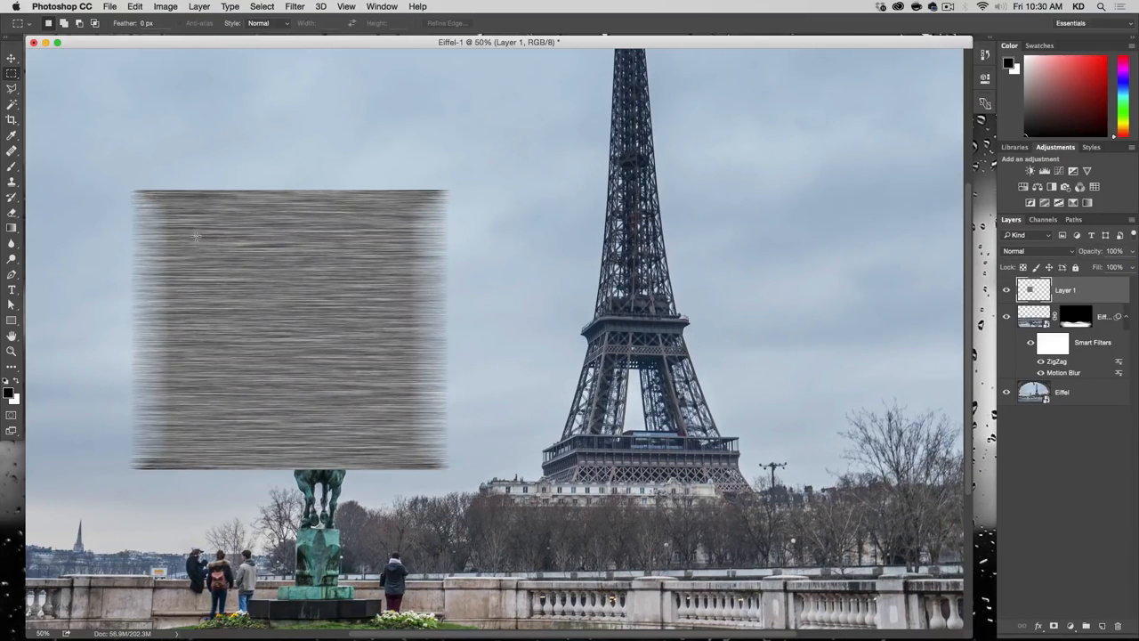
Step: Copy a rectangular area from inside the streaked patch's faded edges to a new layer, and delete Layer 1
drag(196, 235, 402, 437)
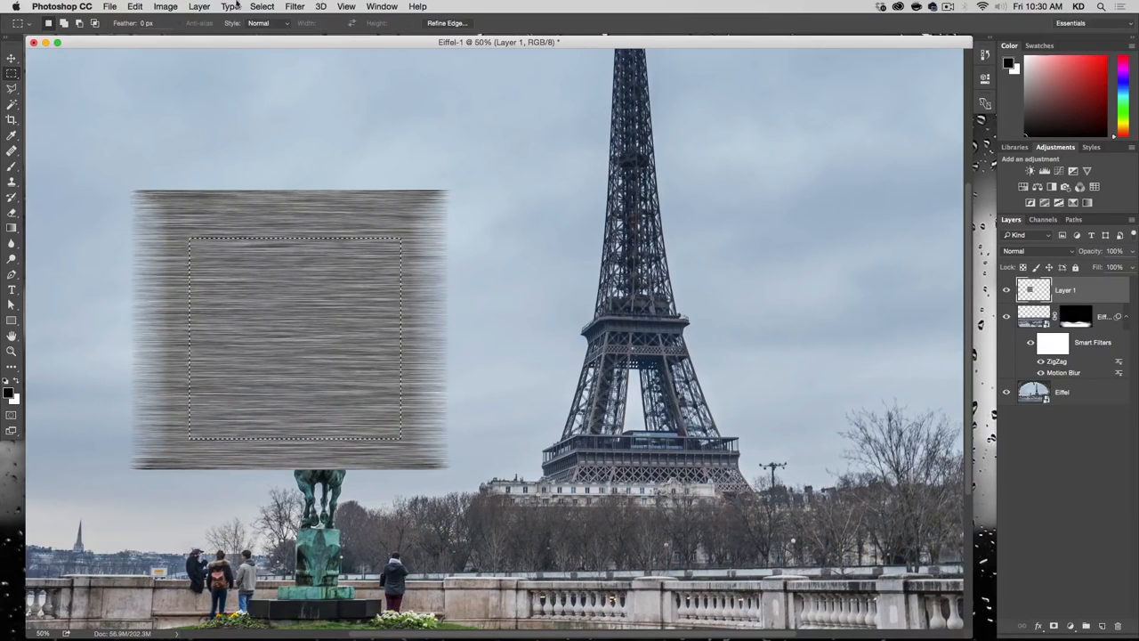
click(198, 6)
mouse_move(209, 21)
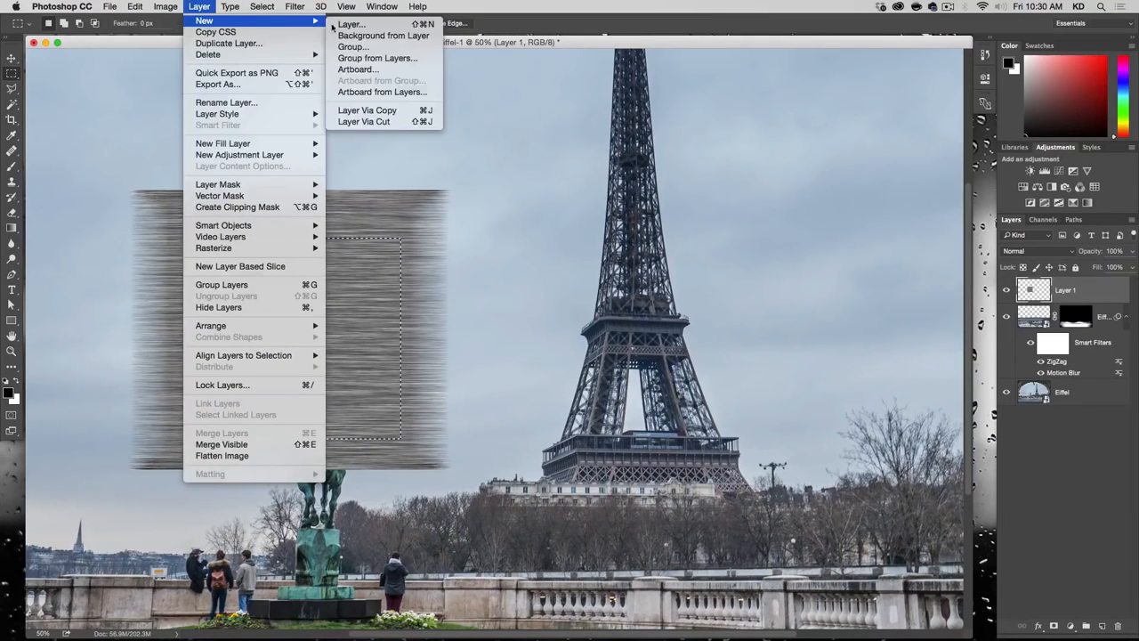
click(367, 111)
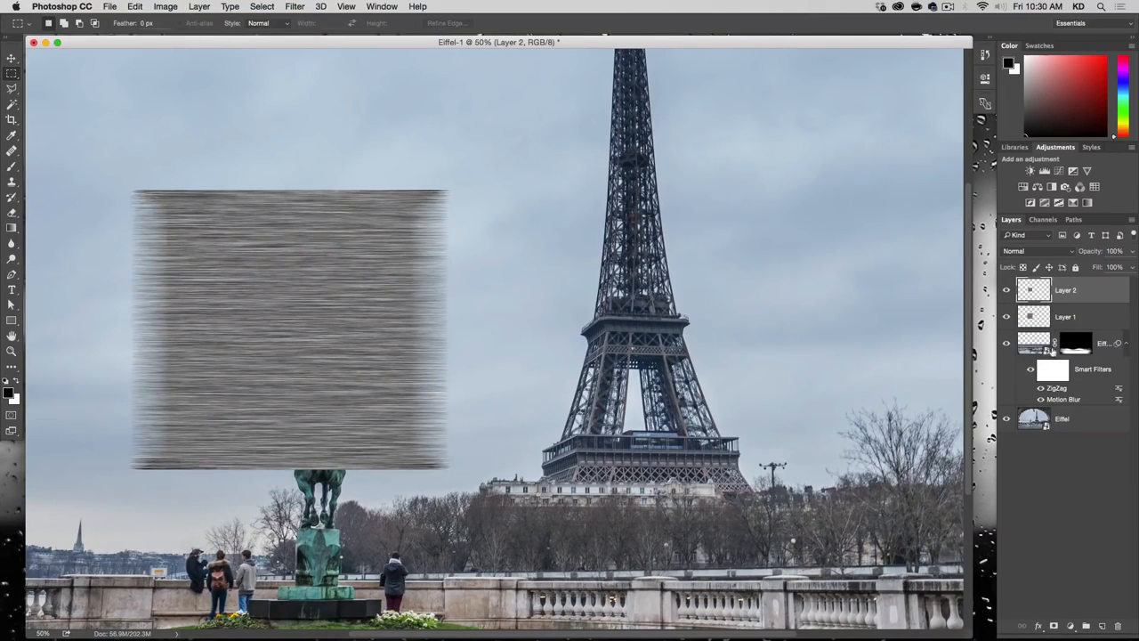
click(1085, 320)
key(BackSpace)
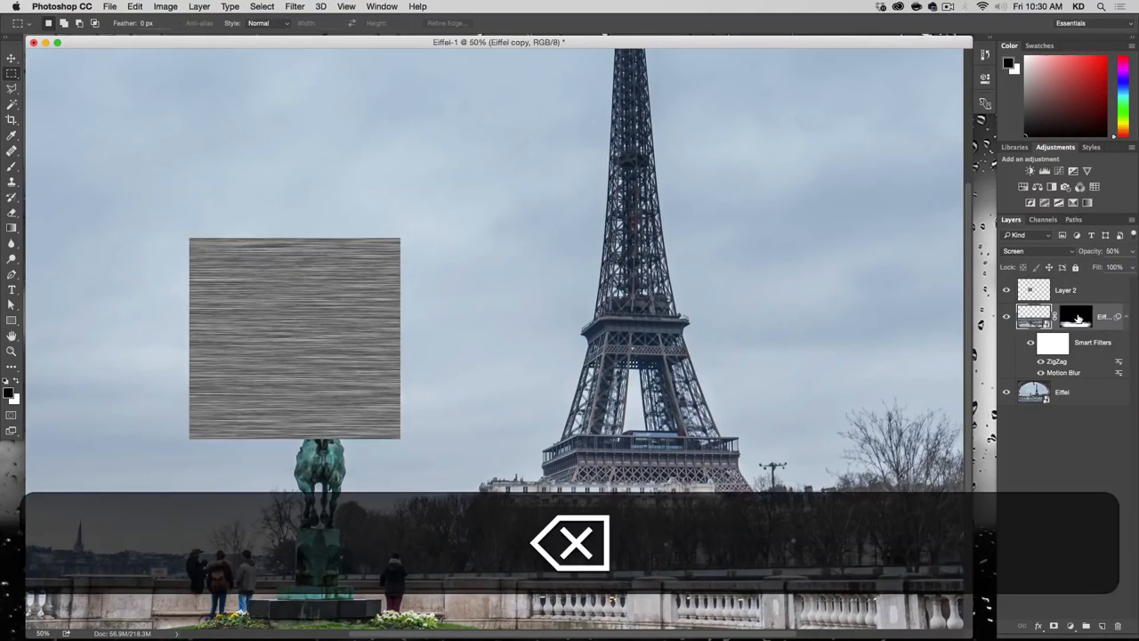
Step: Scale Layer 2 proportionally to about 816% so it covers the whole image, and set its blend mode to Overlay
key(alt+super+minus)
key(alt+super+minus)
key(alt+super+minus)
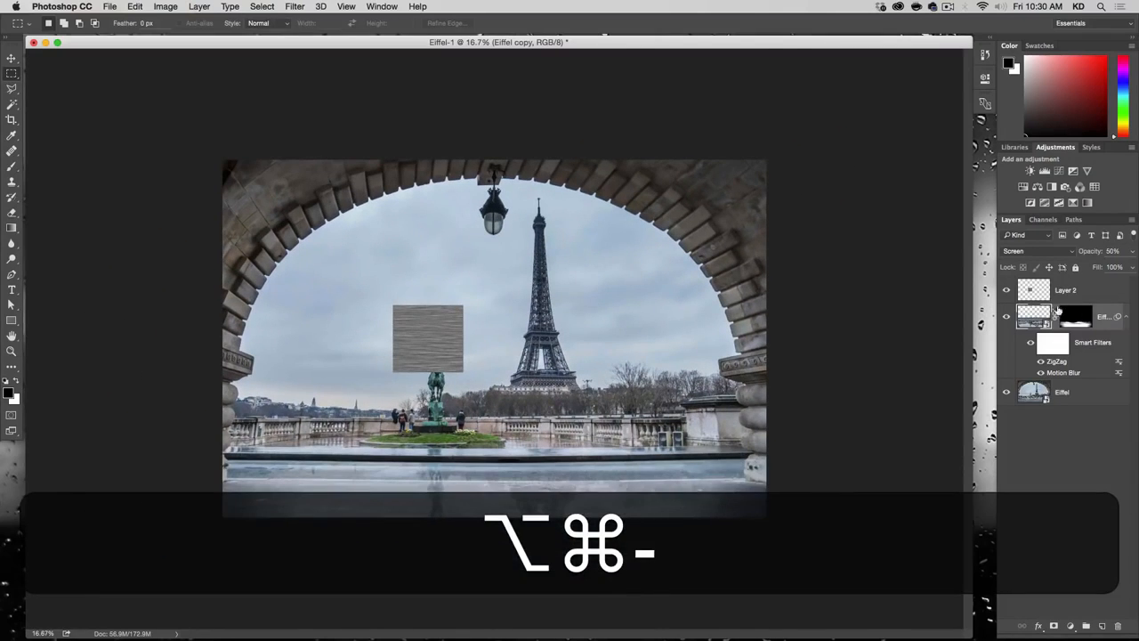
click(1046, 294)
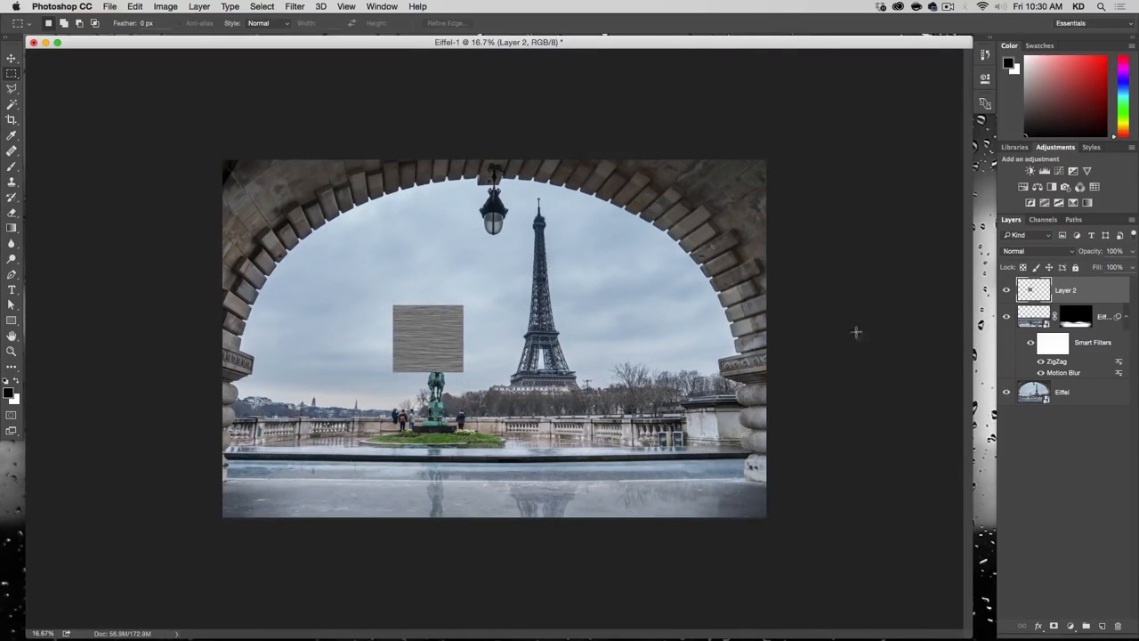
key(super+t)
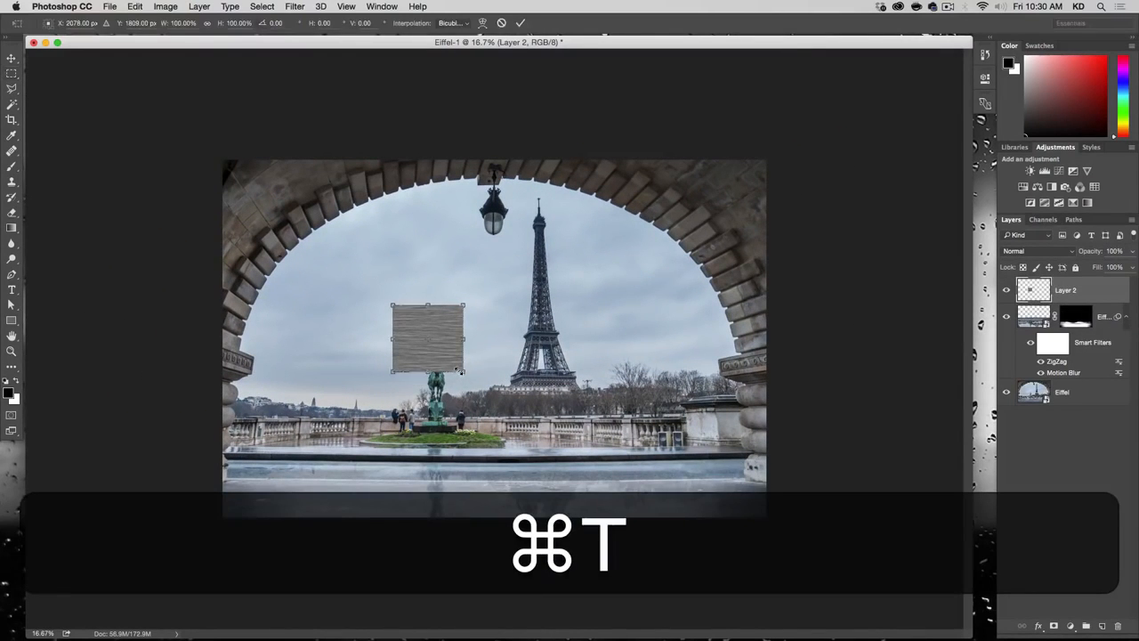
drag(462, 371, 798, 564)
drag(516, 300, 597, 387)
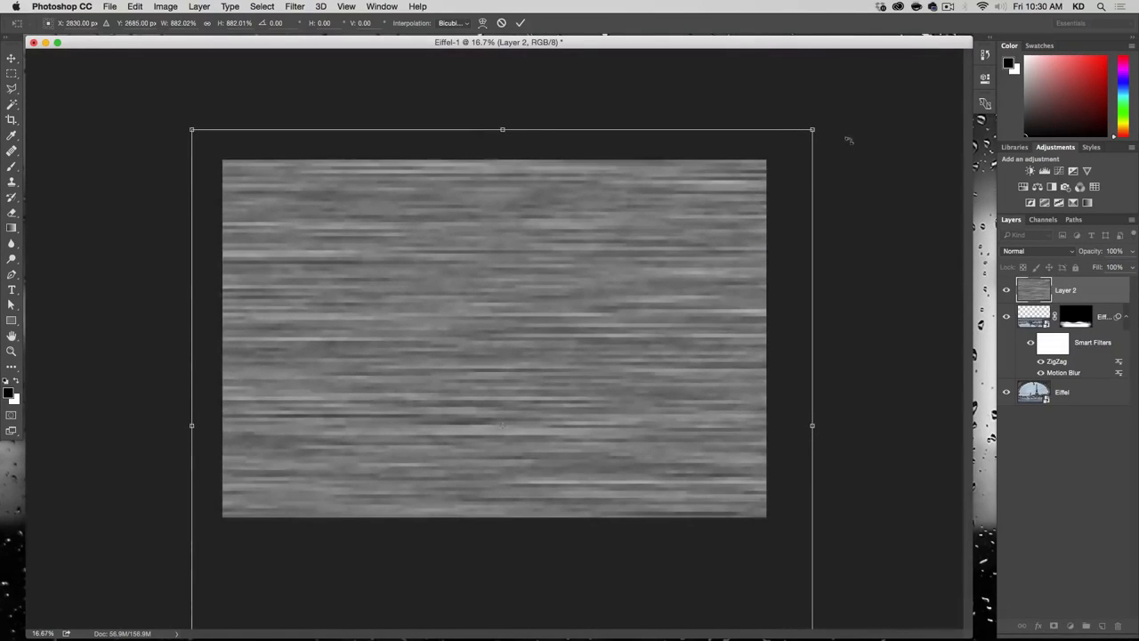
key(shift+Return)
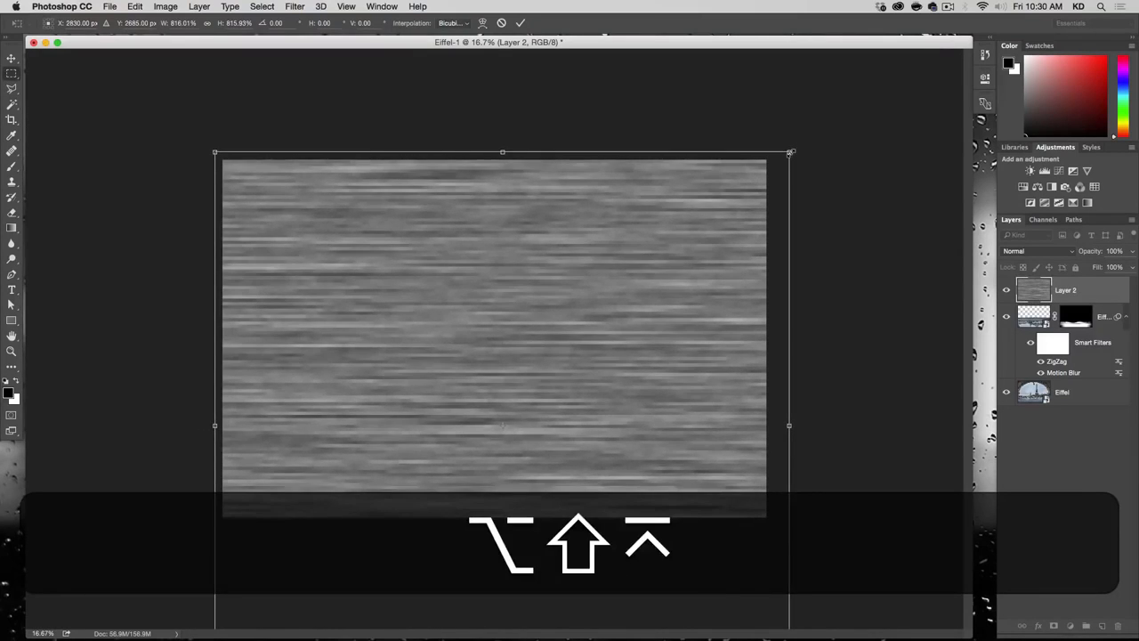
click(1032, 252)
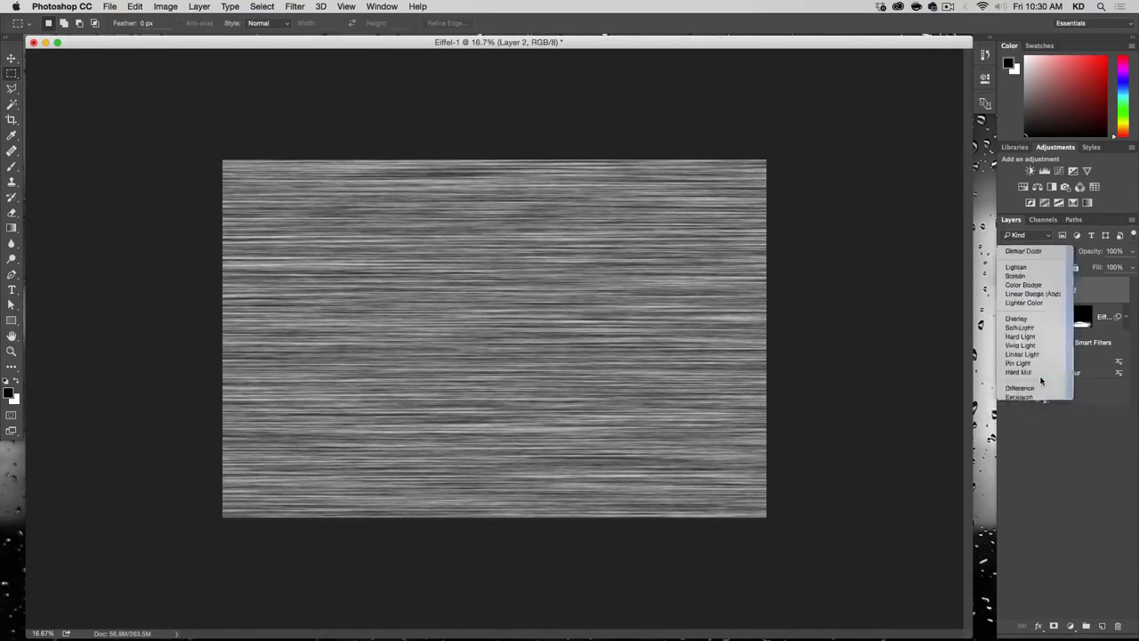
click(1040, 379)
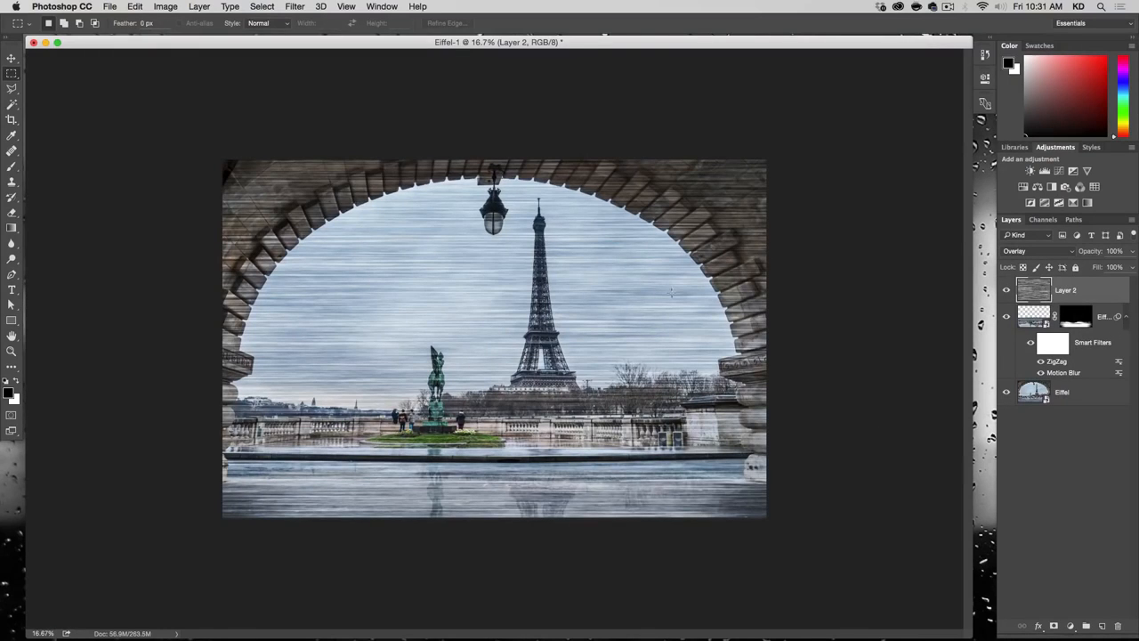
Step: Try the ZigZag filter on Layer 2 with Amount 16, Ridges 20 and the Pond Ripples style, and undo it
click(262, 6)
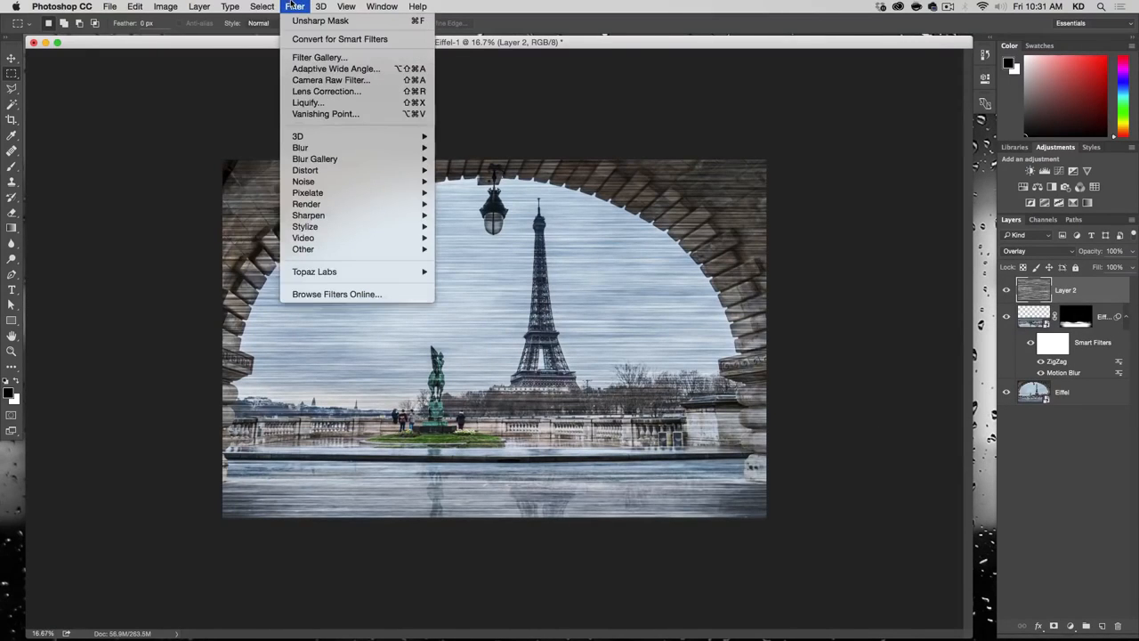
mouse_move(327, 148)
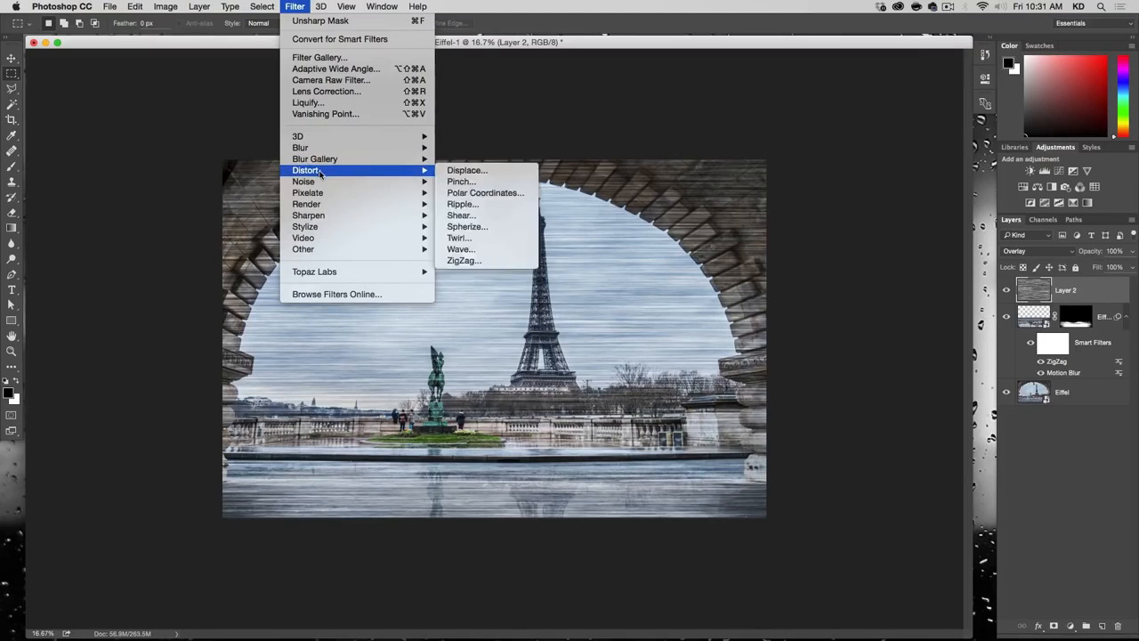
mouse_move(319, 171)
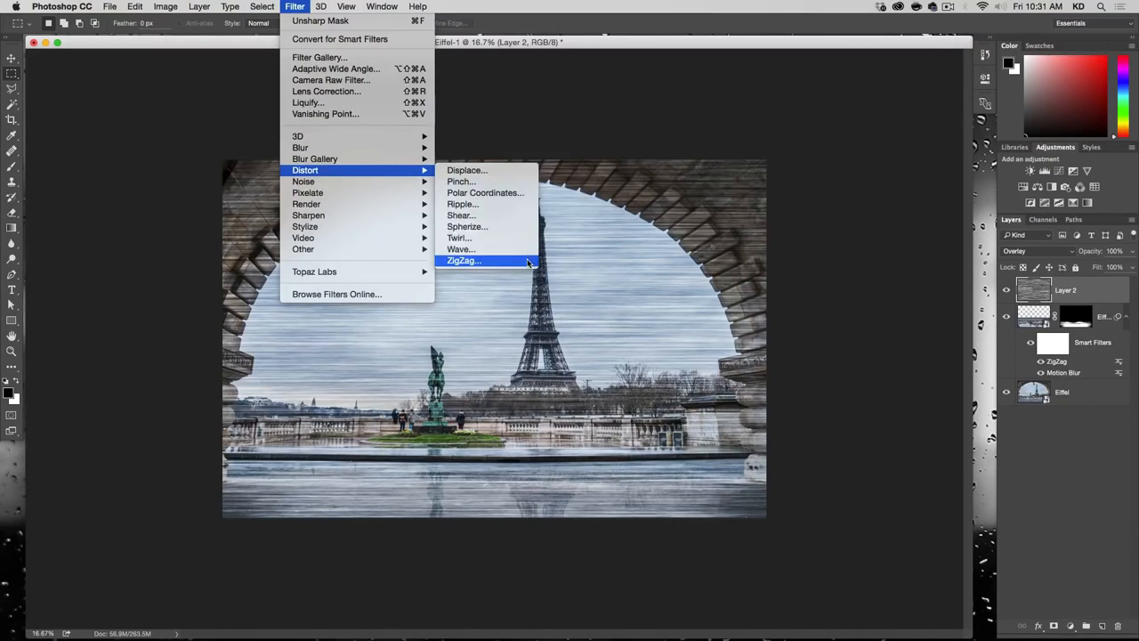
click(528, 260)
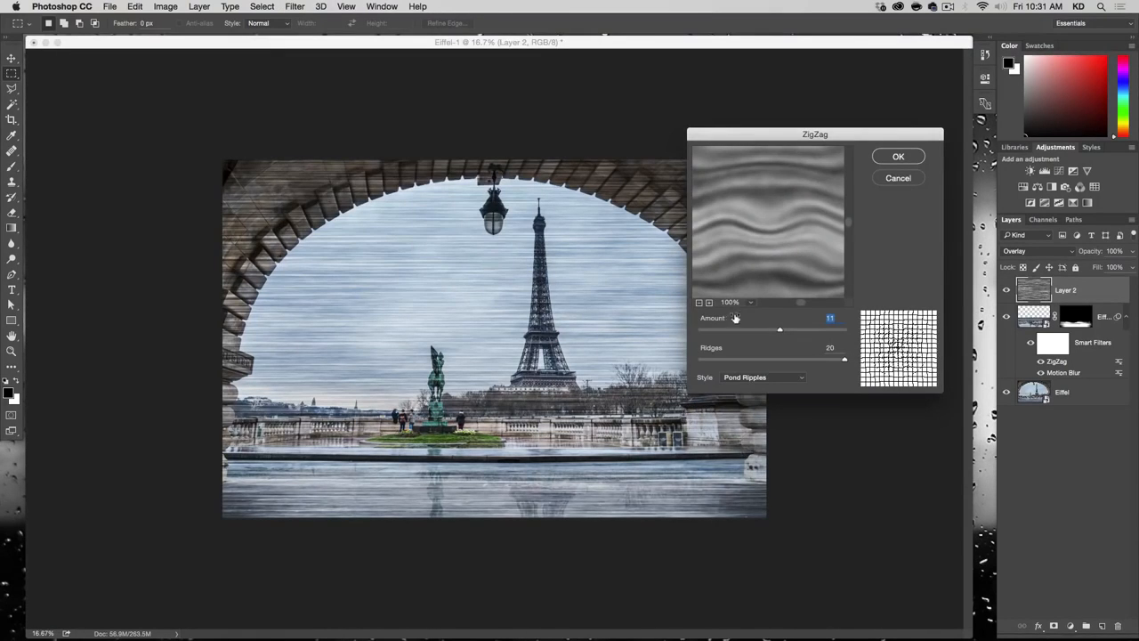
click(698, 303)
click(700, 303)
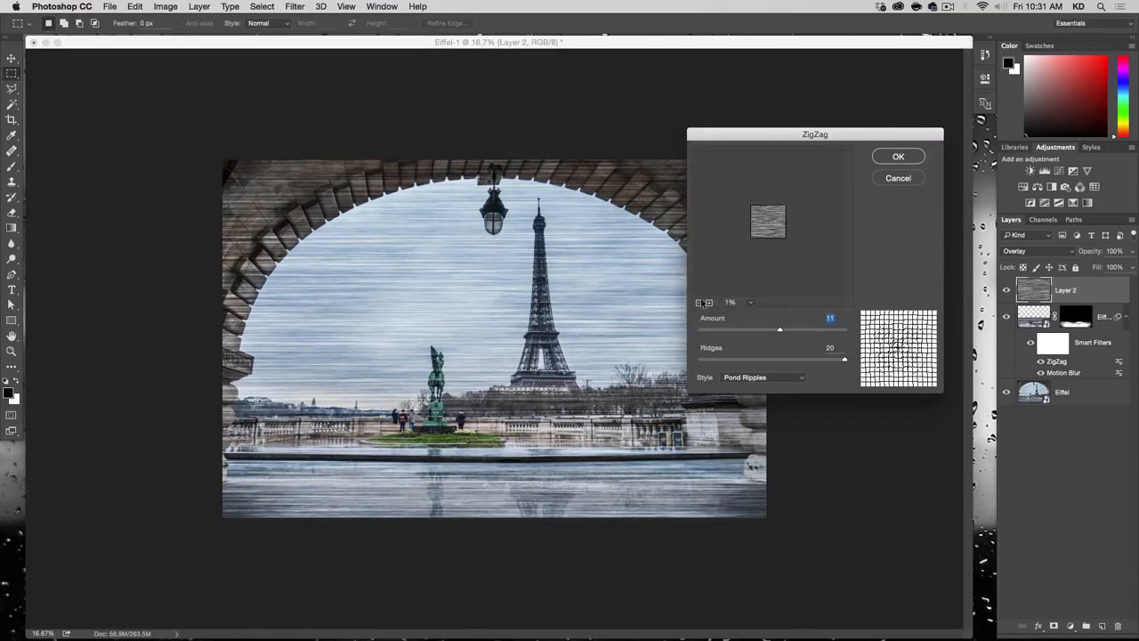
click(709, 303)
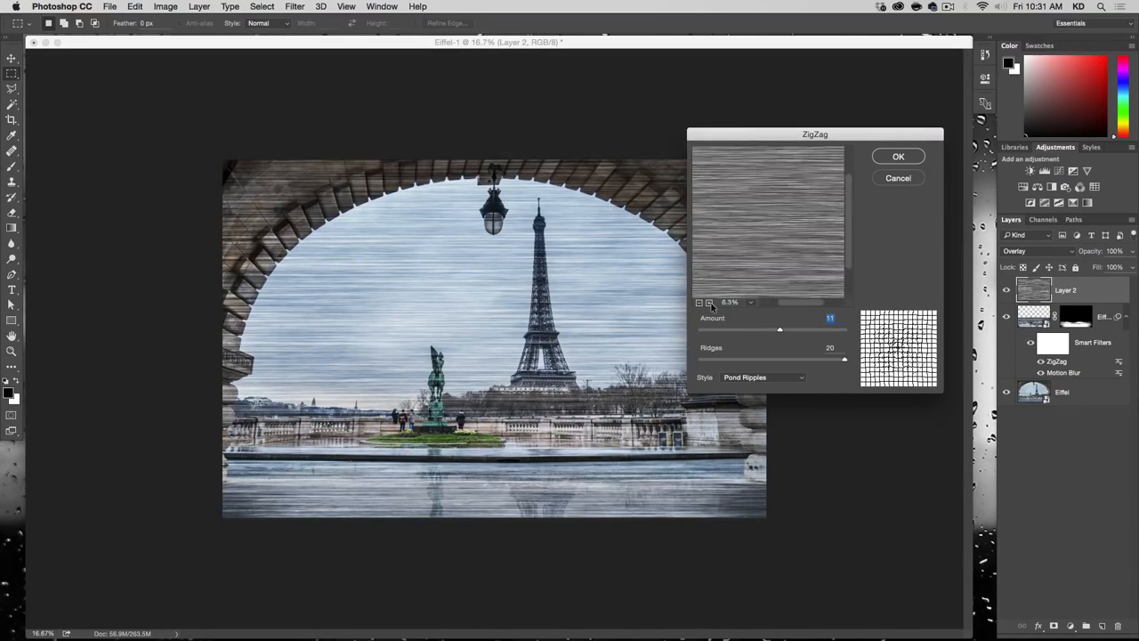
drag(775, 246, 763, 273)
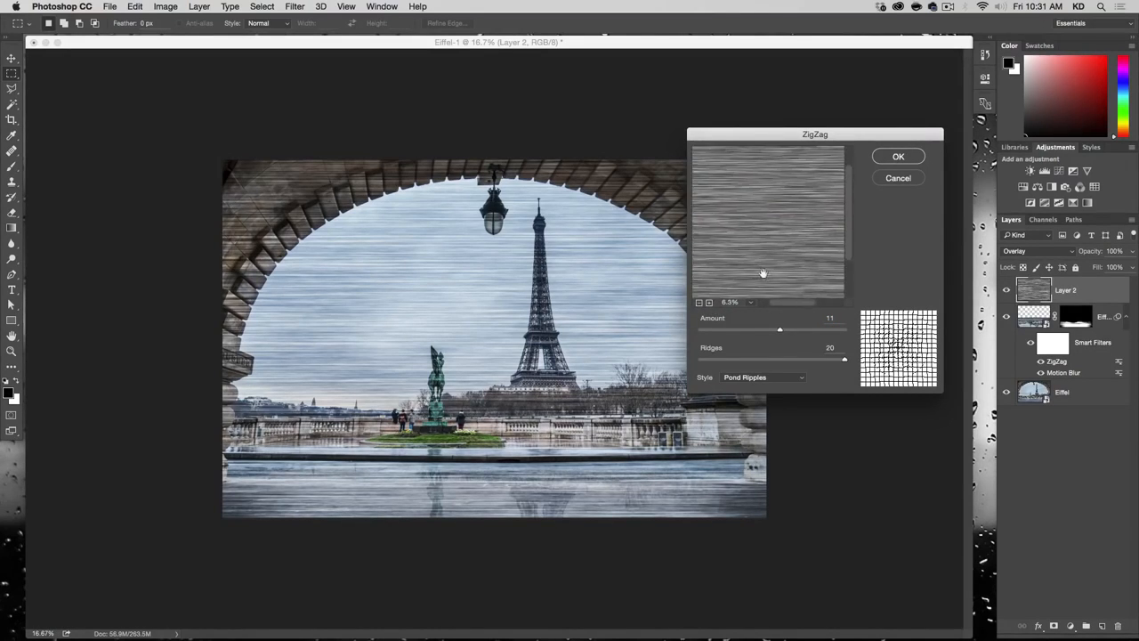
click(699, 302)
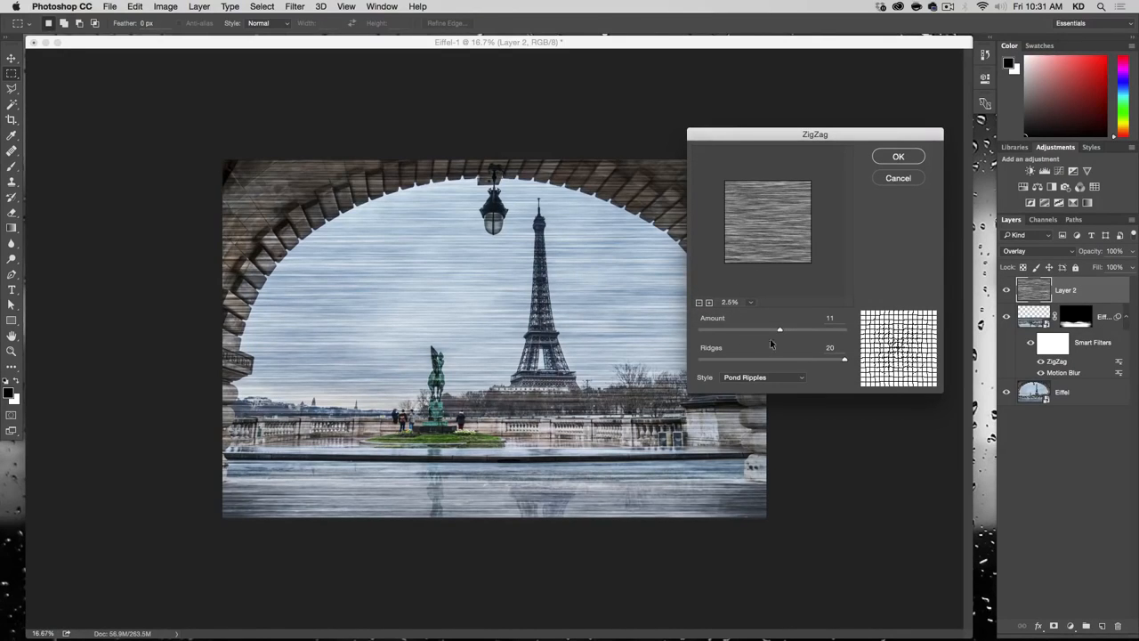
mouse_move(778, 332)
mouse_down()
mouse_move(808, 331)
mouse_move(781, 336)
mouse_up()
click(898, 157)
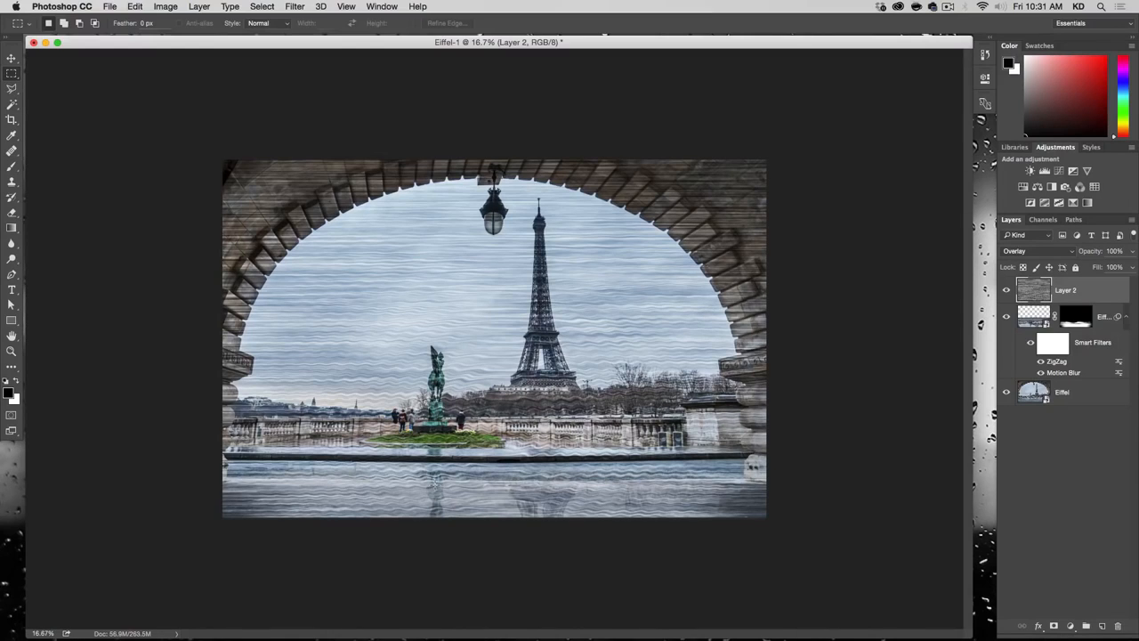
key(super+z)
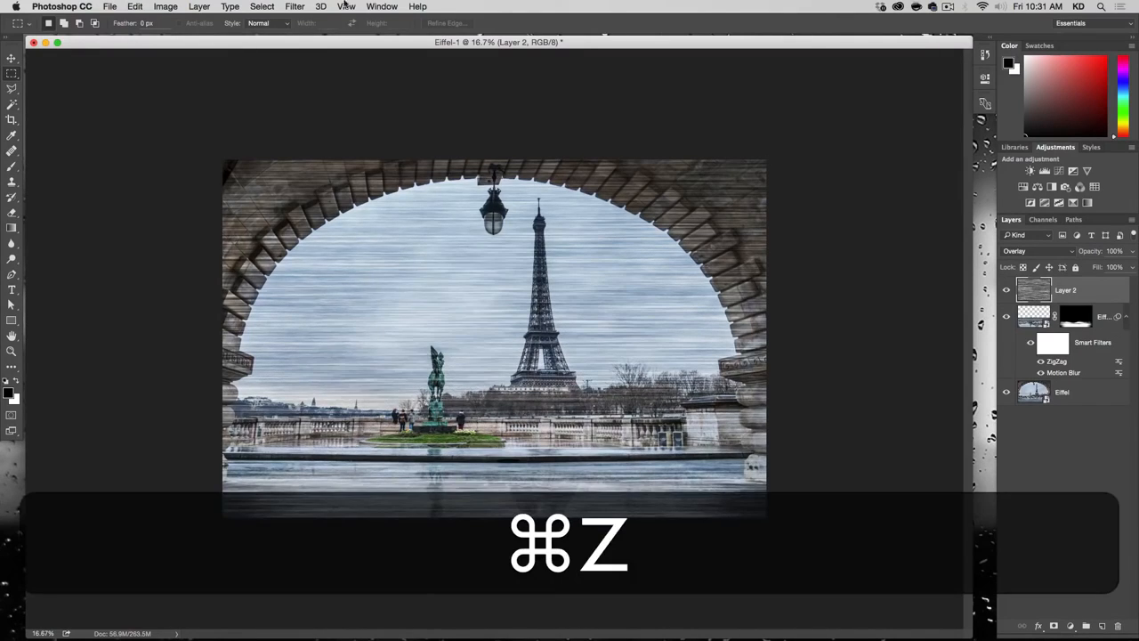
Step: Apply the ZigZag filter to Layer 2 with Amount 5, Ridges 20 and the Pond Ripples style
click(294, 7)
mouse_move(356, 147)
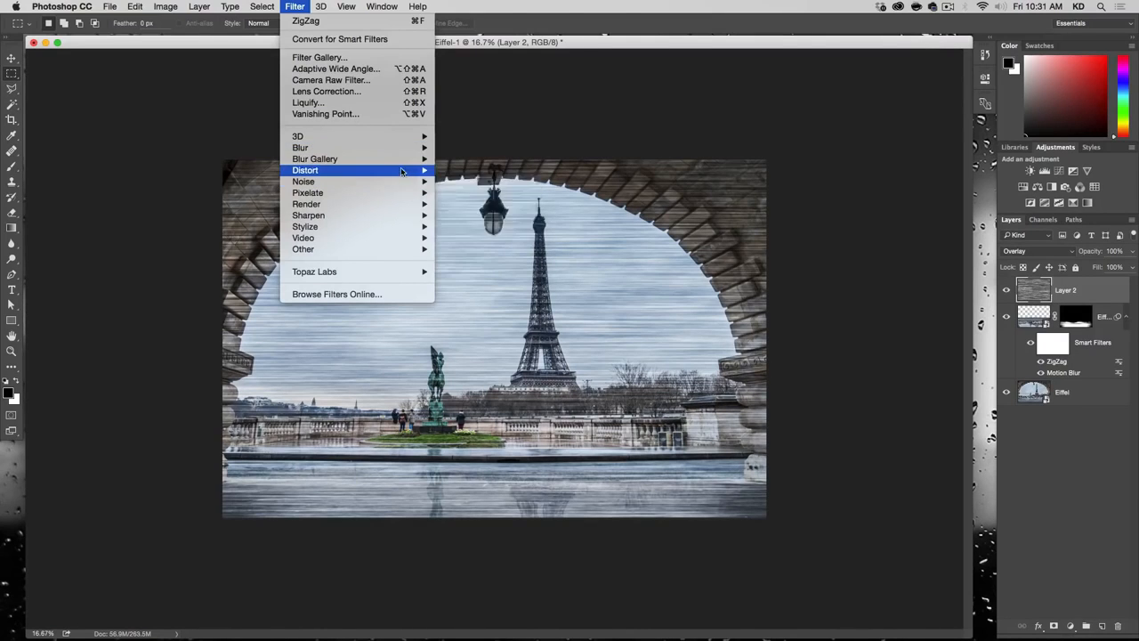
mouse_move(401, 171)
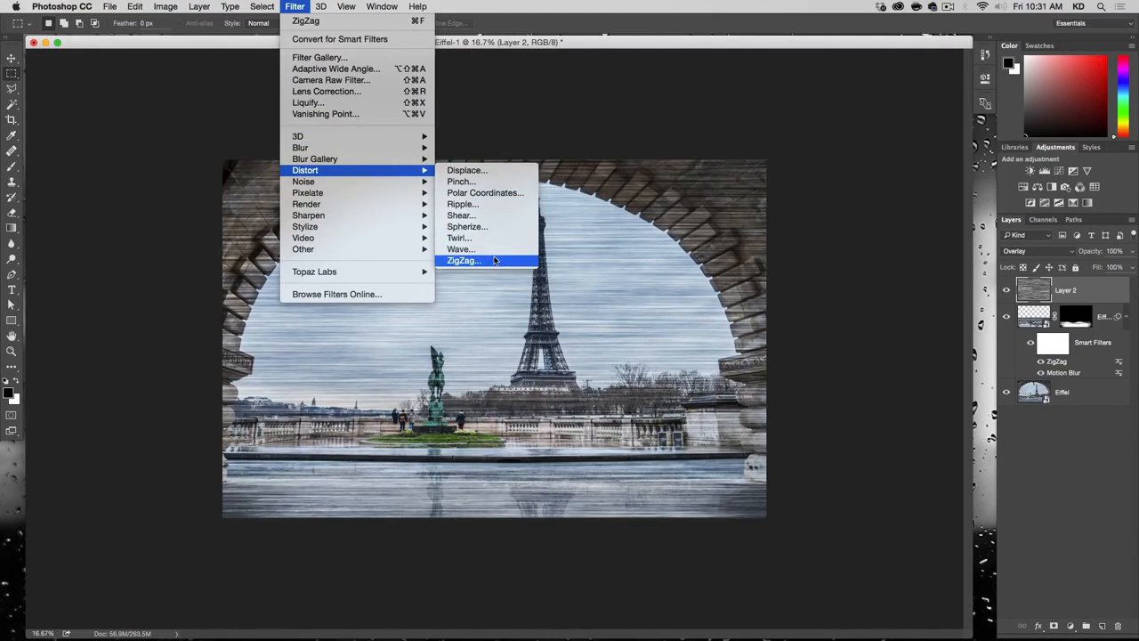
click(494, 259)
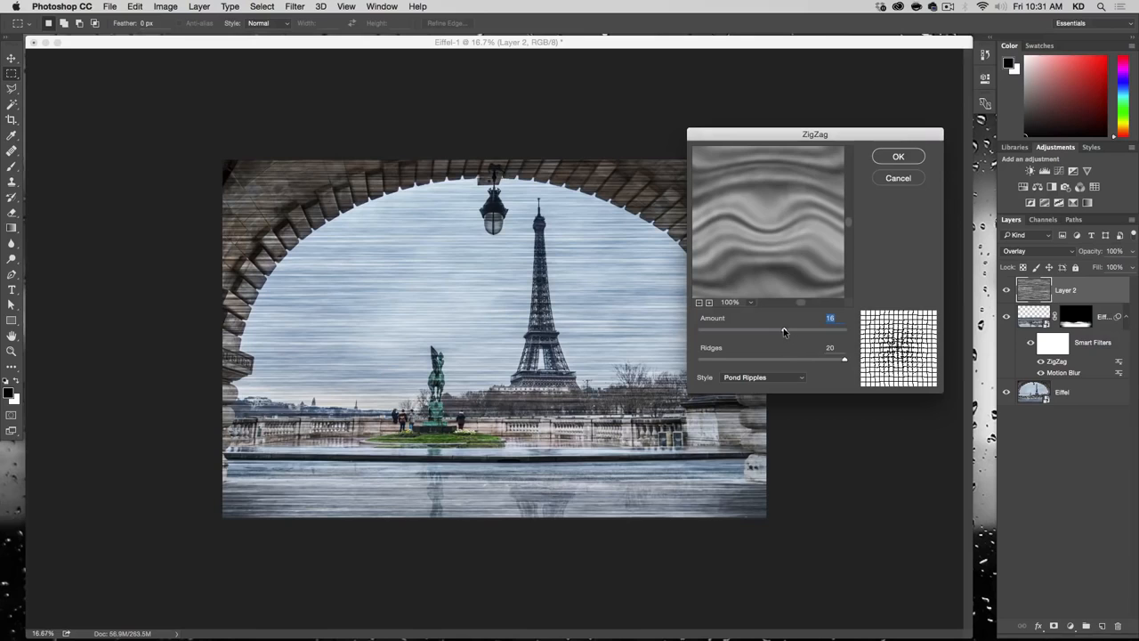
drag(783, 332, 775, 333)
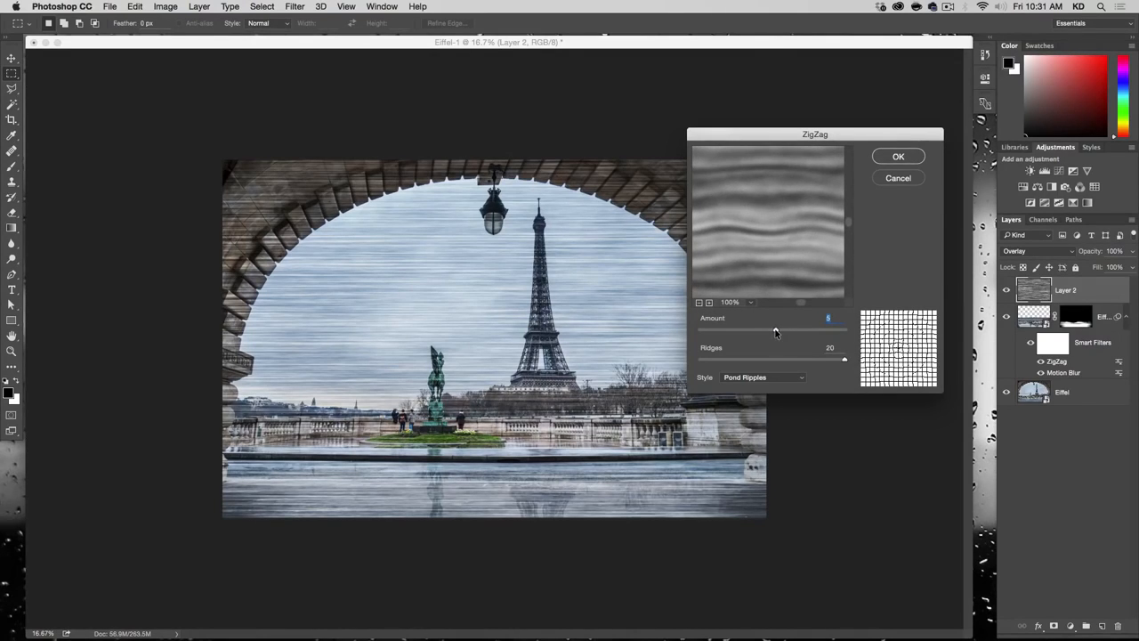
click(898, 156)
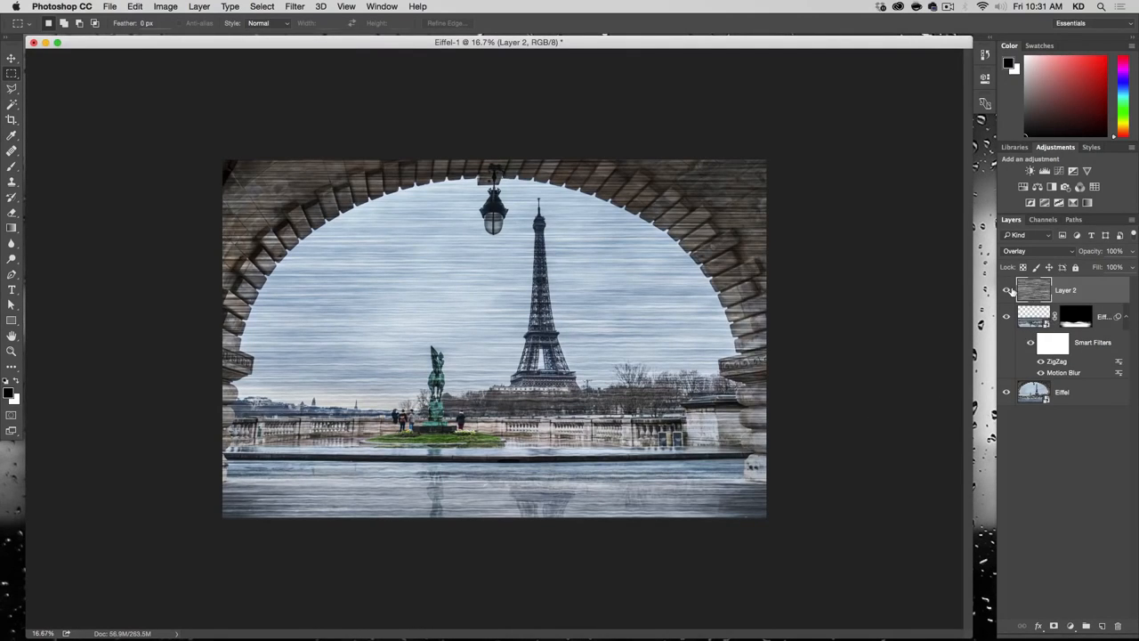
Step: Compare the image with and without Layer 2, and clip Layer 2 to the masked reflection layer below it
click(1008, 290)
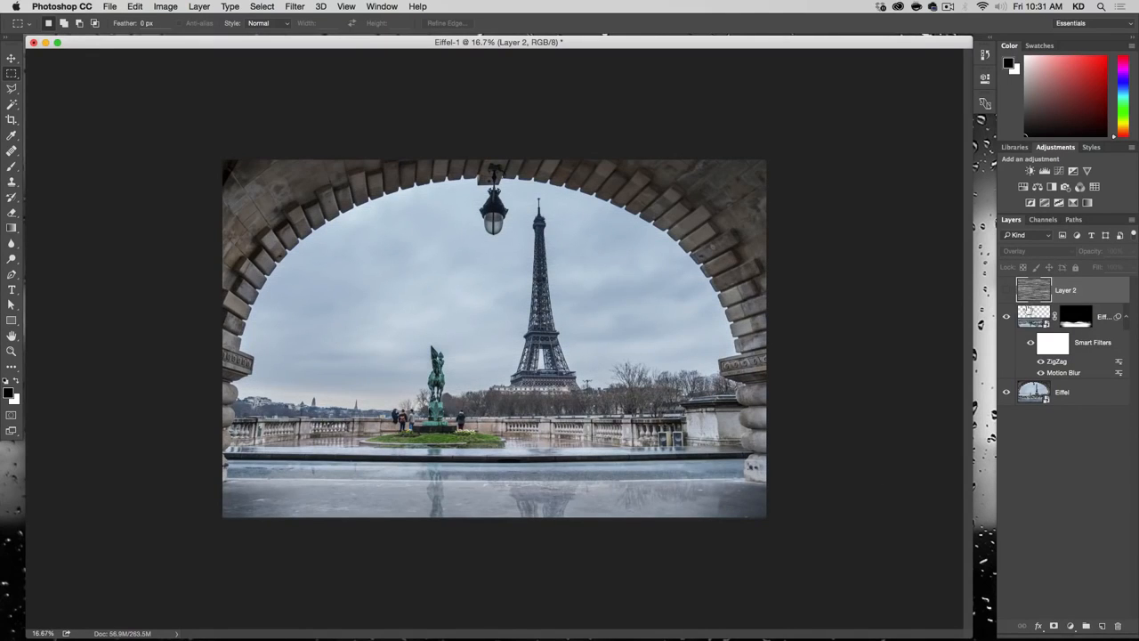
click(1007, 290)
key(alt)
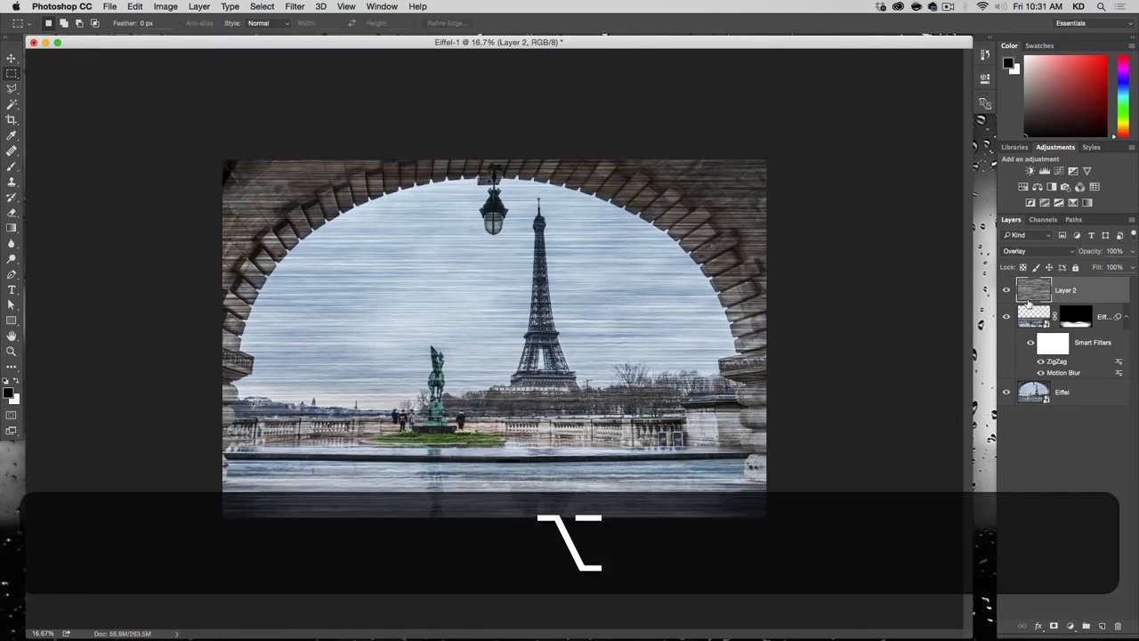
alt+click(1035, 299)
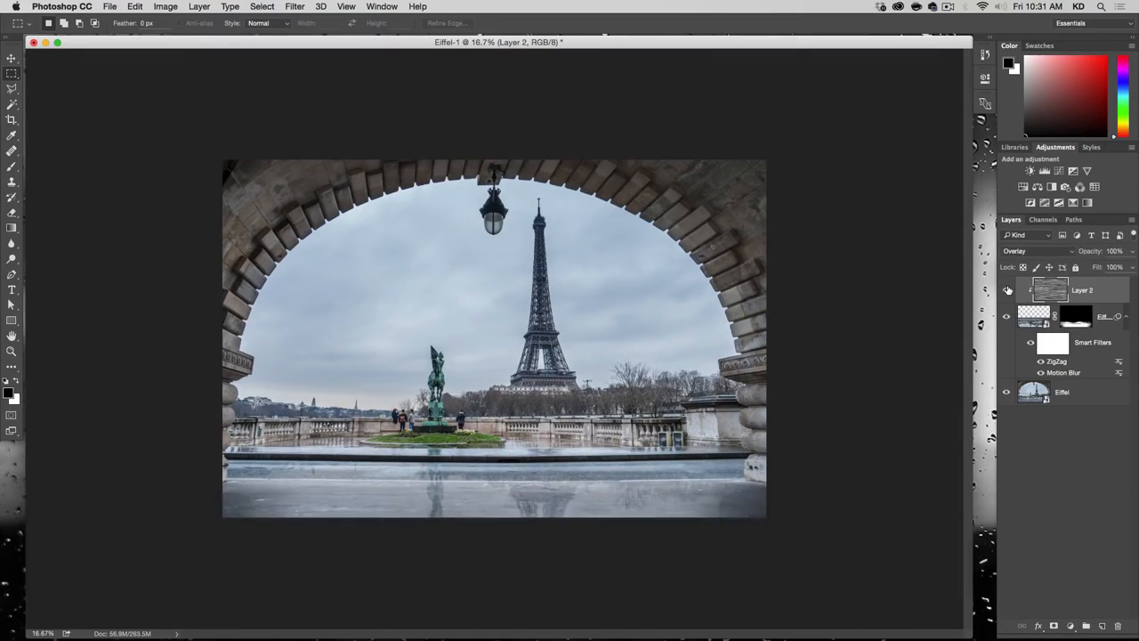
Step: Check the ripple texture close up on the wet pavement and reduce Layer 2's opacity to 59%
key(alt+super+plus)
key(alt+super+plus)
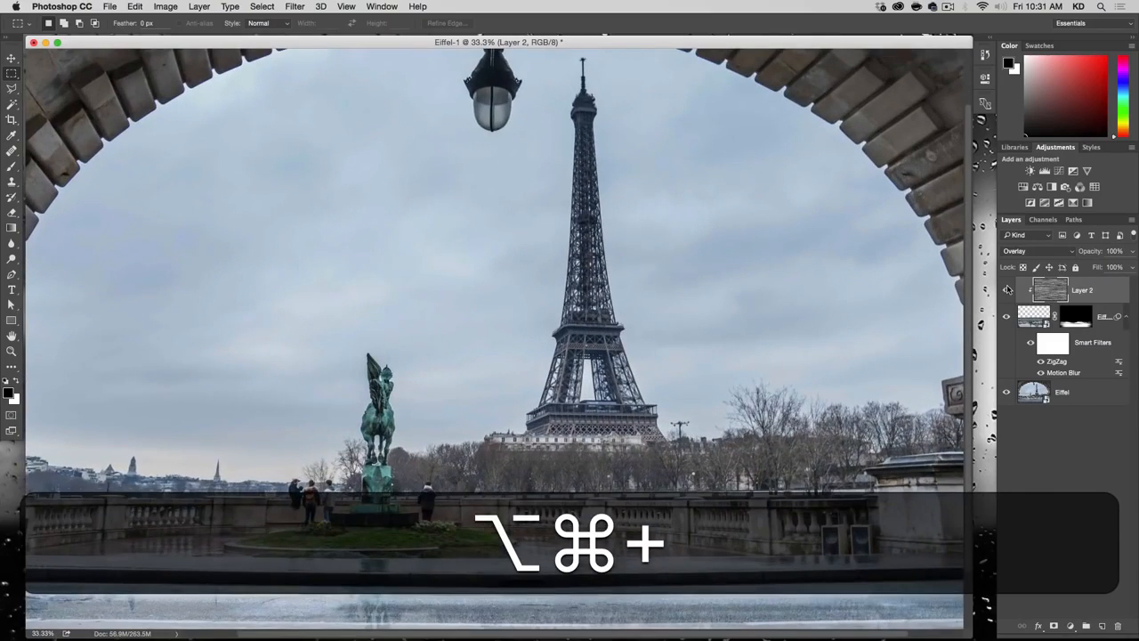
key(alt+super+plus)
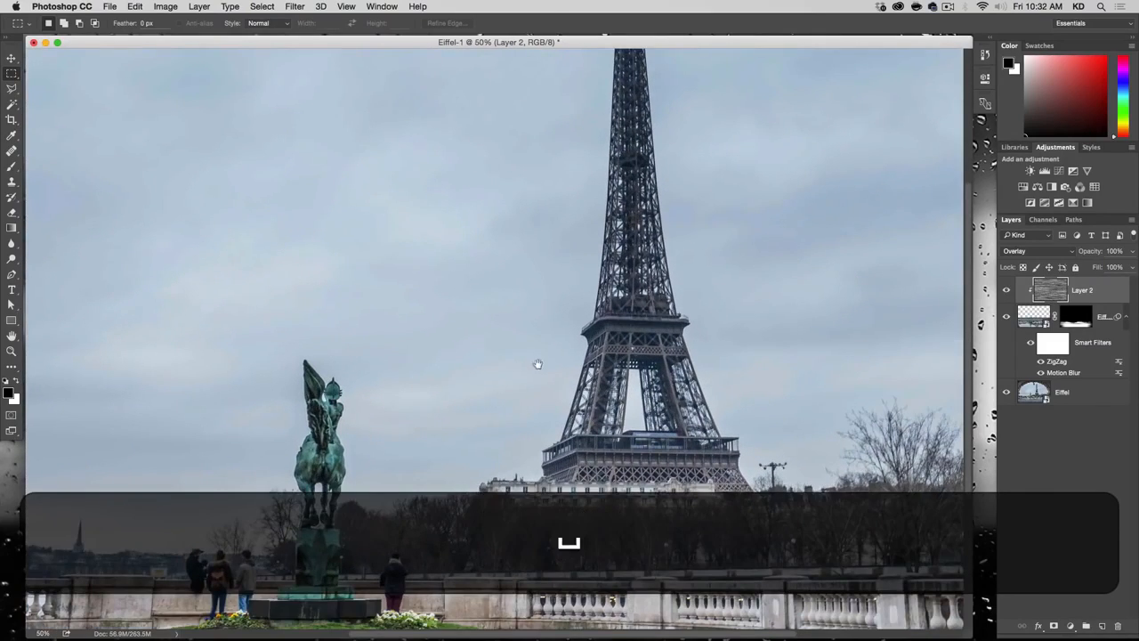
drag(539, 364, 537, 2)
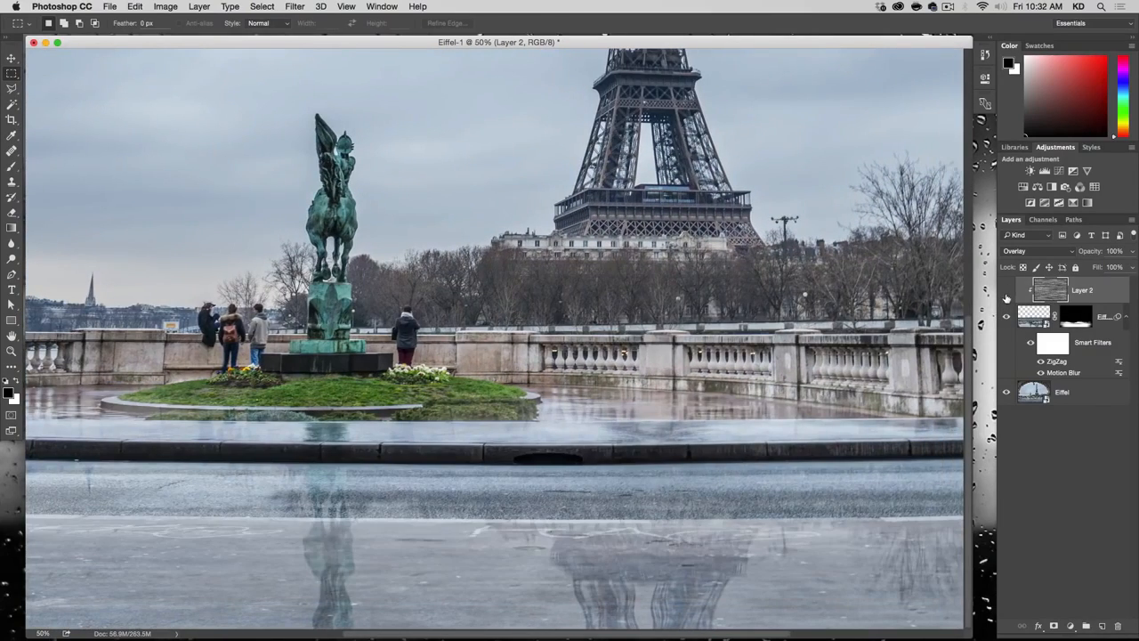
click(1006, 294)
click(1007, 294)
click(1006, 294)
click(1133, 251)
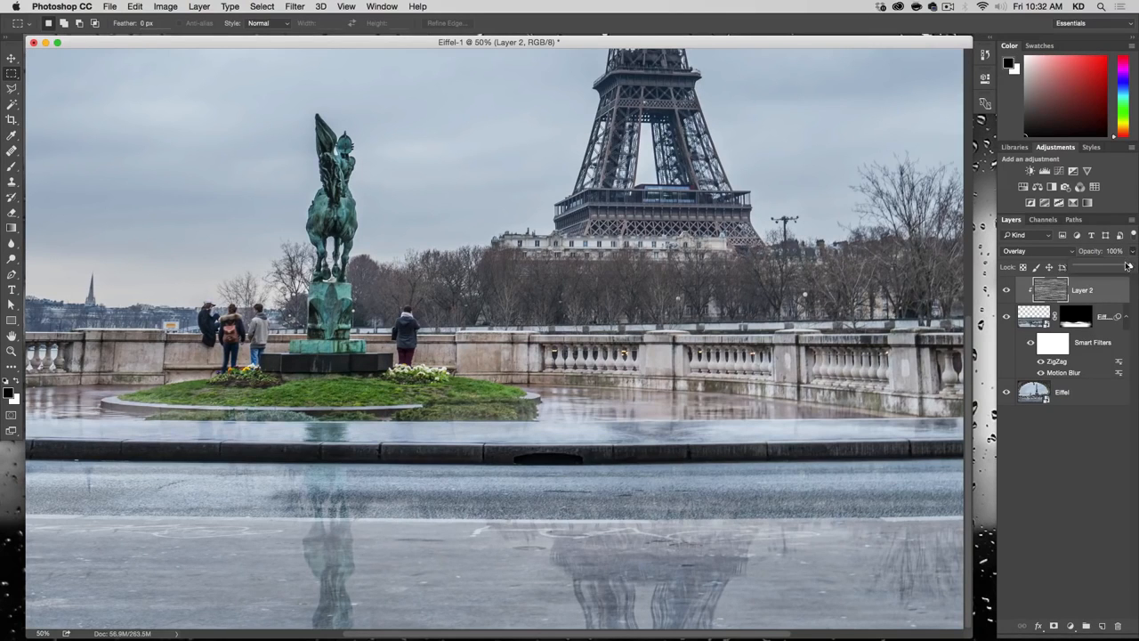
drag(1127, 265, 1119, 269)
click(1007, 292)
click(1006, 292)
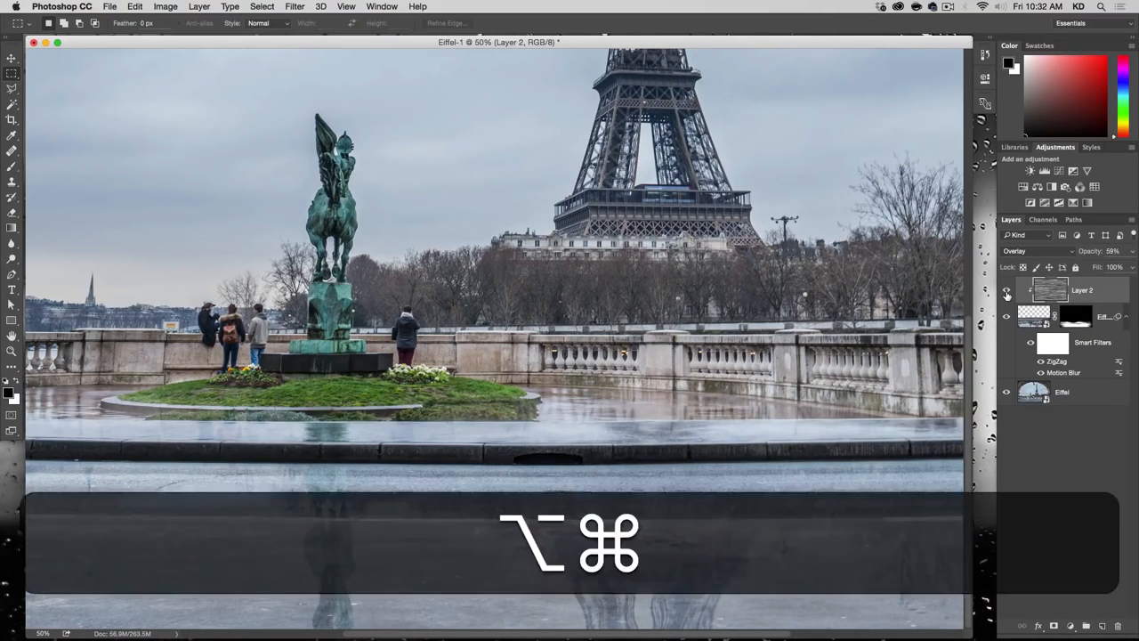
Step: Compare the whole image with Layer 2 hidden and shown, and open the Save As dialog without saving
key(alt+super+minus)
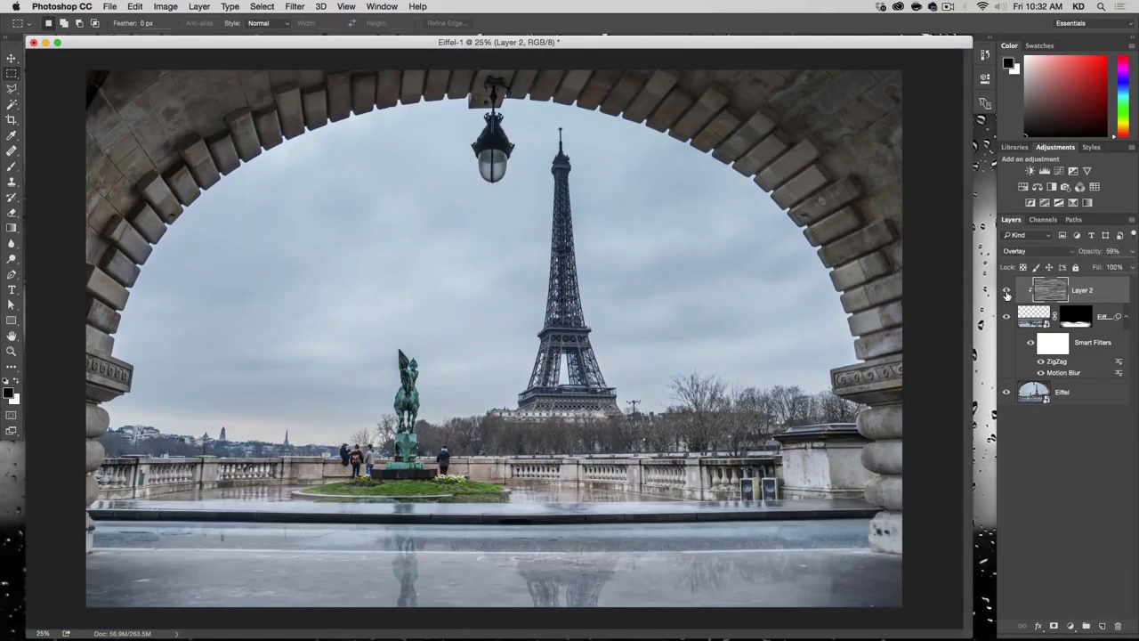
click(1006, 293)
click(1006, 294)
click(1006, 292)
click(1006, 292)
key(shift+super+s)
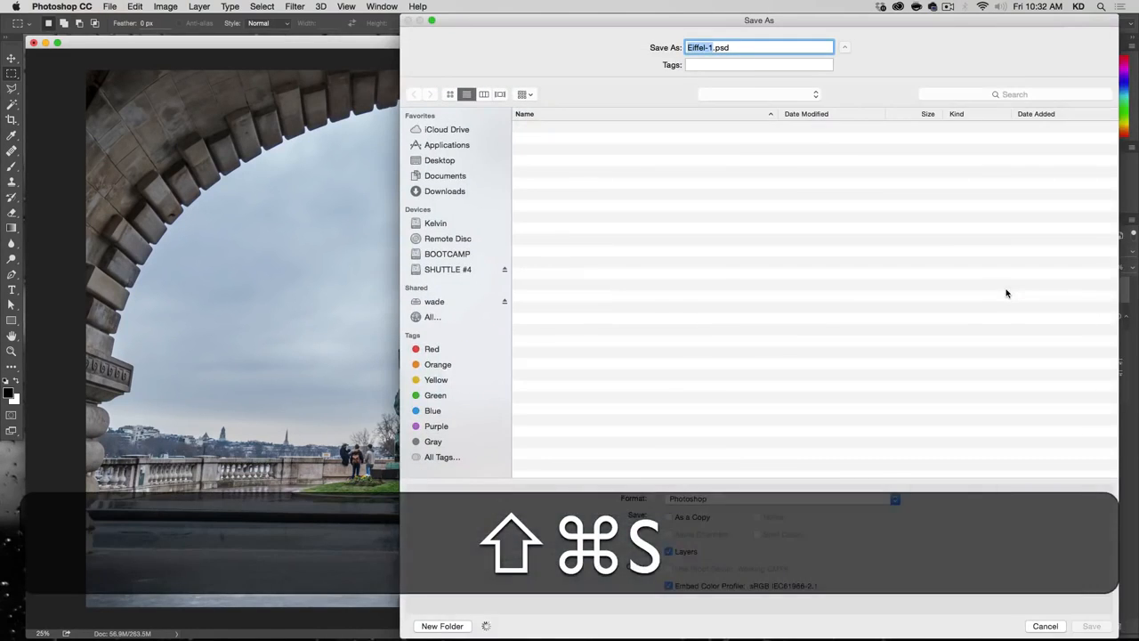
key(Escape)
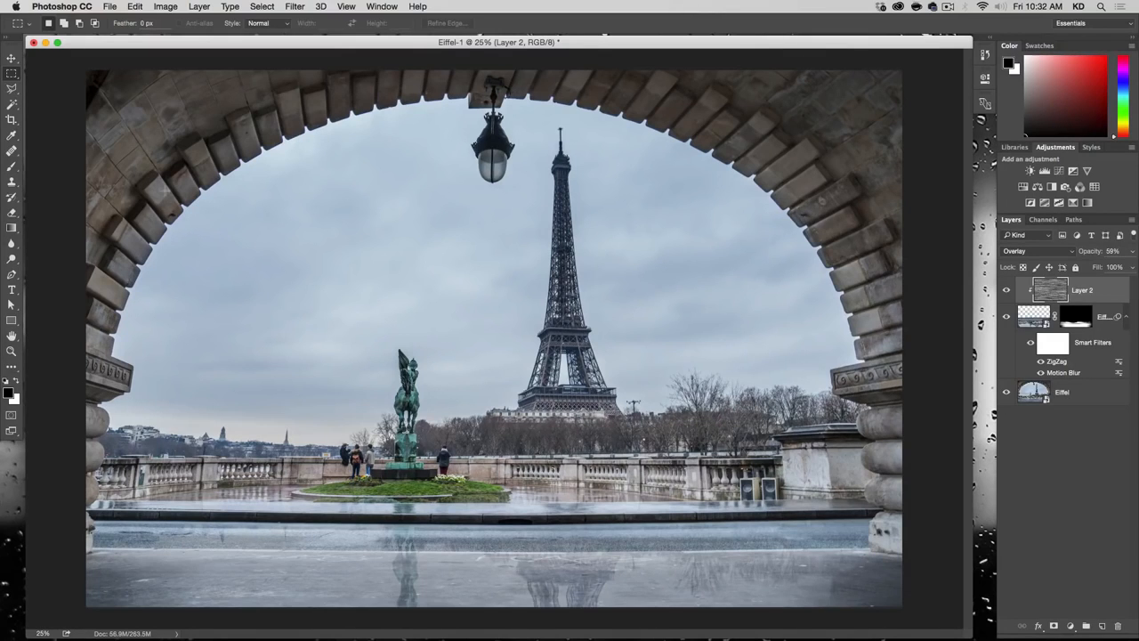
Step: Open the bottom Eiffel Smart Object in Camera Raw and activate the Adjustment Brush
click(1074, 396)
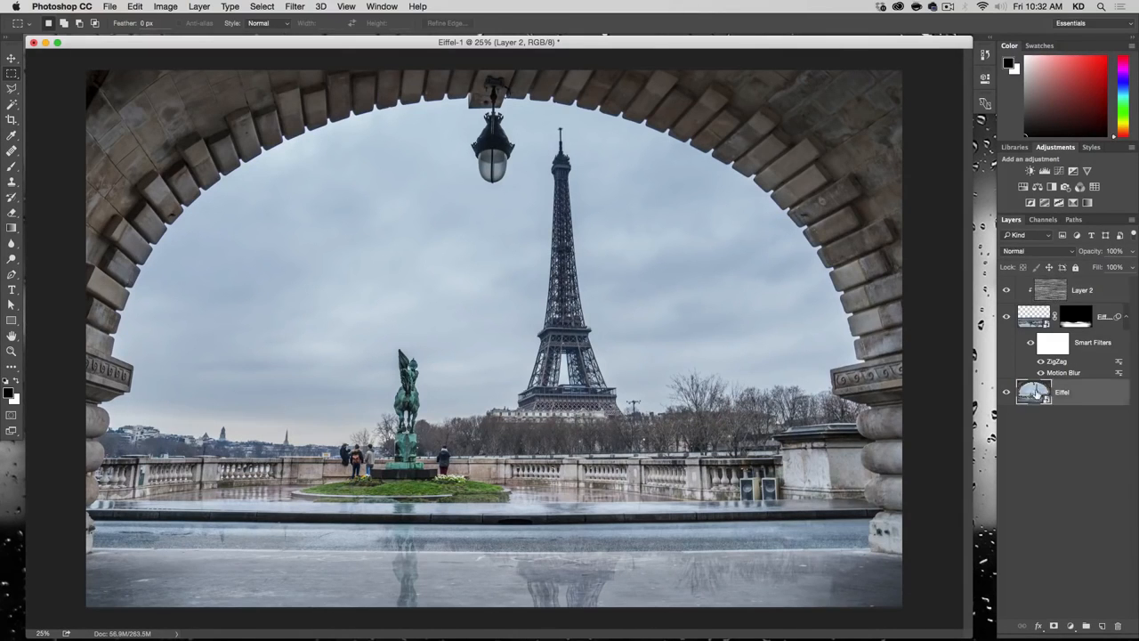
double_click(1032, 392)
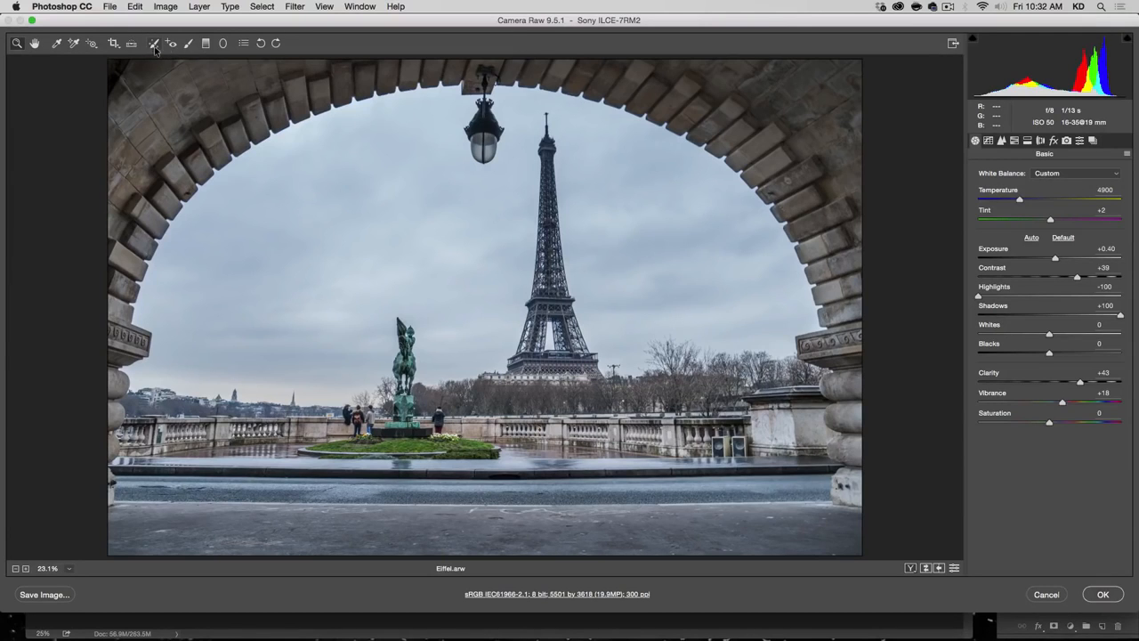
click(187, 44)
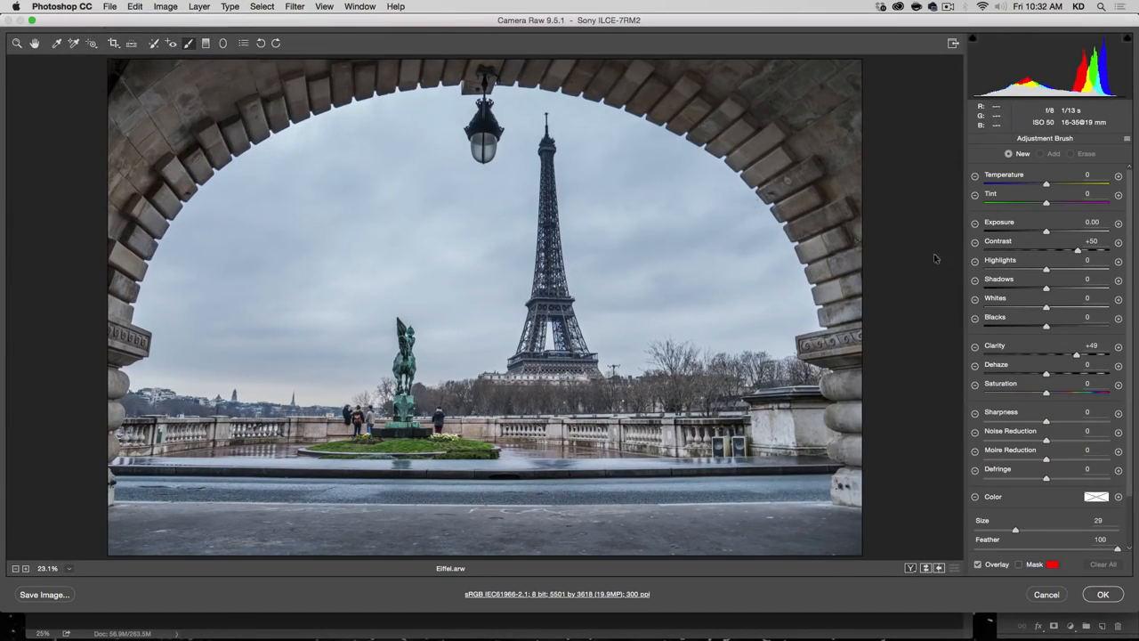
Step: Brush an adjustment over the stone arch with Contrast 0 and Exposure +3.60, and erase the spill from the sky and background
drag(1076, 250, 1056, 250)
key(alt)
drag(1051, 254, 1046, 251)
click(854, 123)
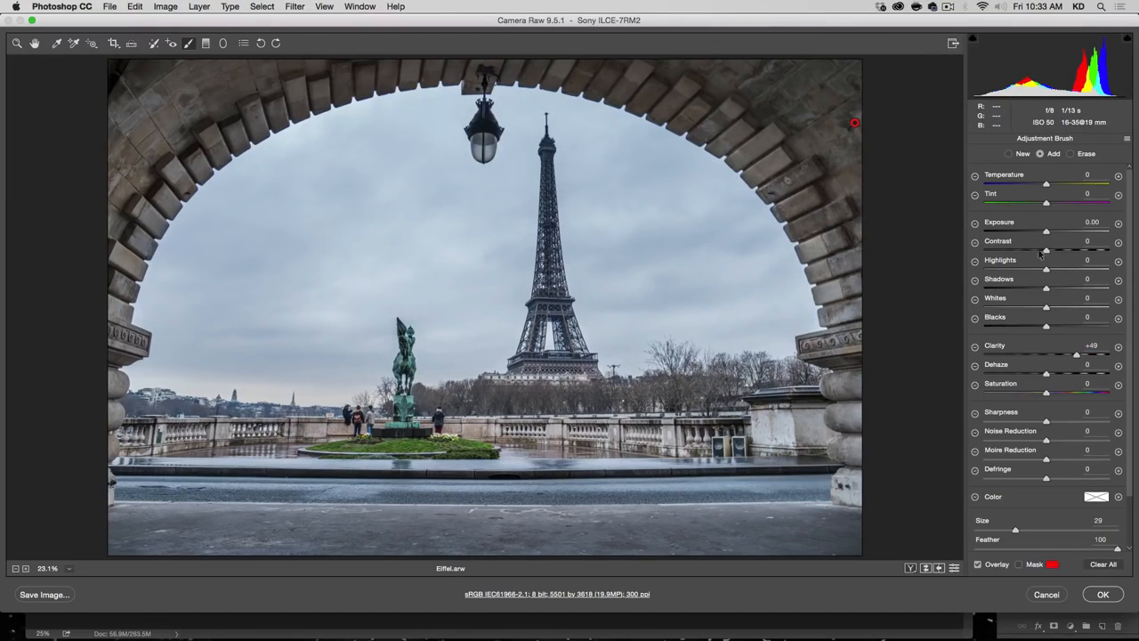
drag(1051, 234, 1102, 232)
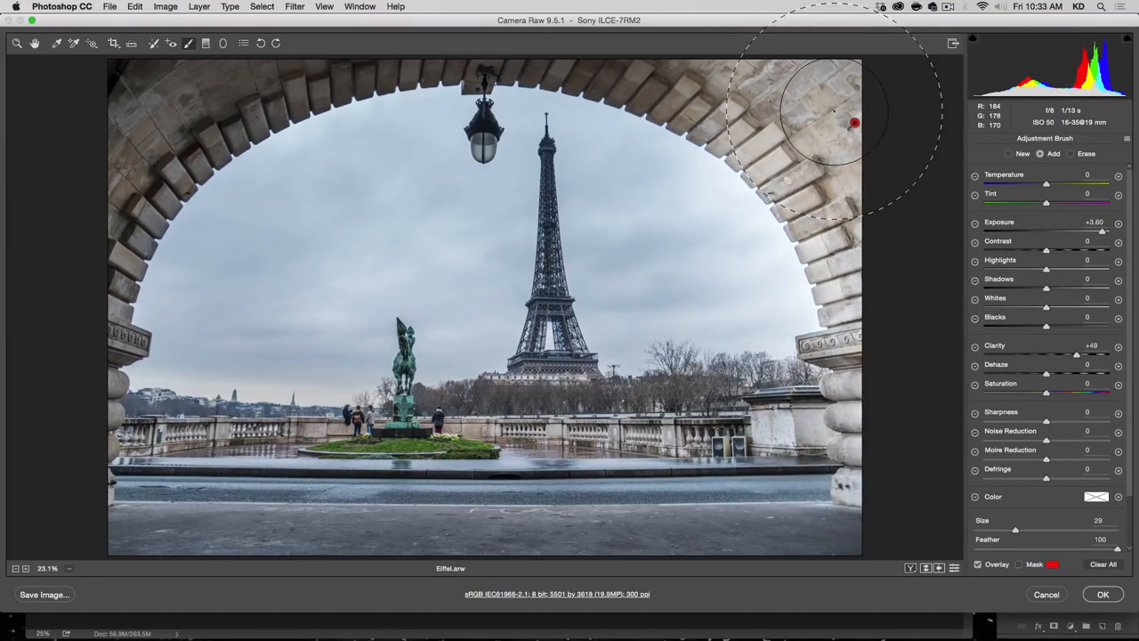
mouse_move(823, 113)
mouse_down()
mouse_move(570, 84)
mouse_move(364, 94)
mouse_move(116, 134)
mouse_move(132, 178)
mouse_move(114, 279)
mouse_move(63, 127)
mouse_up()
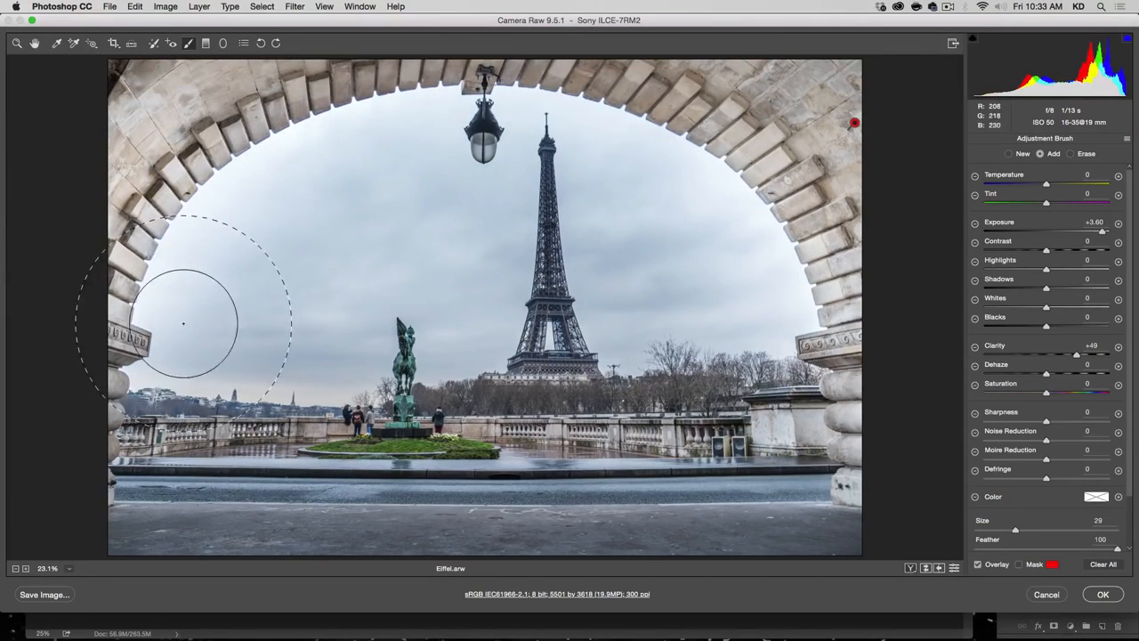
key(alt)
mouse_move(178, 376)
mouse_down()
mouse_move(211, 242)
mouse_move(297, 145)
mouse_move(307, 163)
mouse_move(399, 136)
mouse_move(500, 144)
mouse_move(612, 179)
mouse_move(682, 229)
mouse_move(741, 244)
mouse_move(781, 392)
mouse_up()
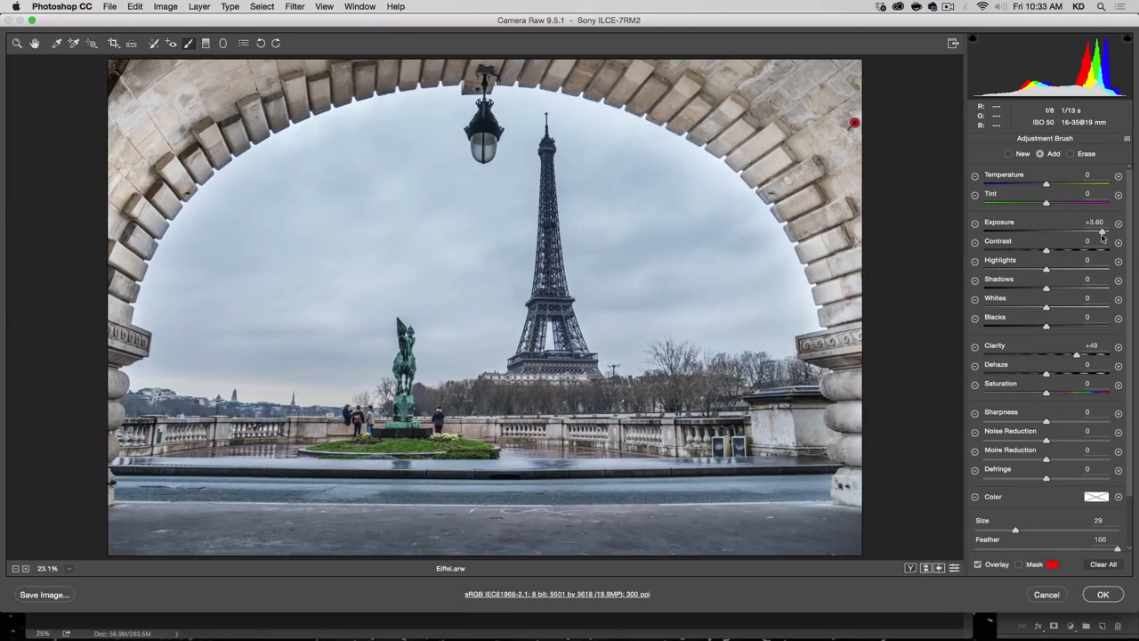
Step: Set the arch adjustment to Temperature +25, Exposure +0.10, Contrast +20 and Clarity +53, and switch the brush to a new adjustment
double_click(1103, 233)
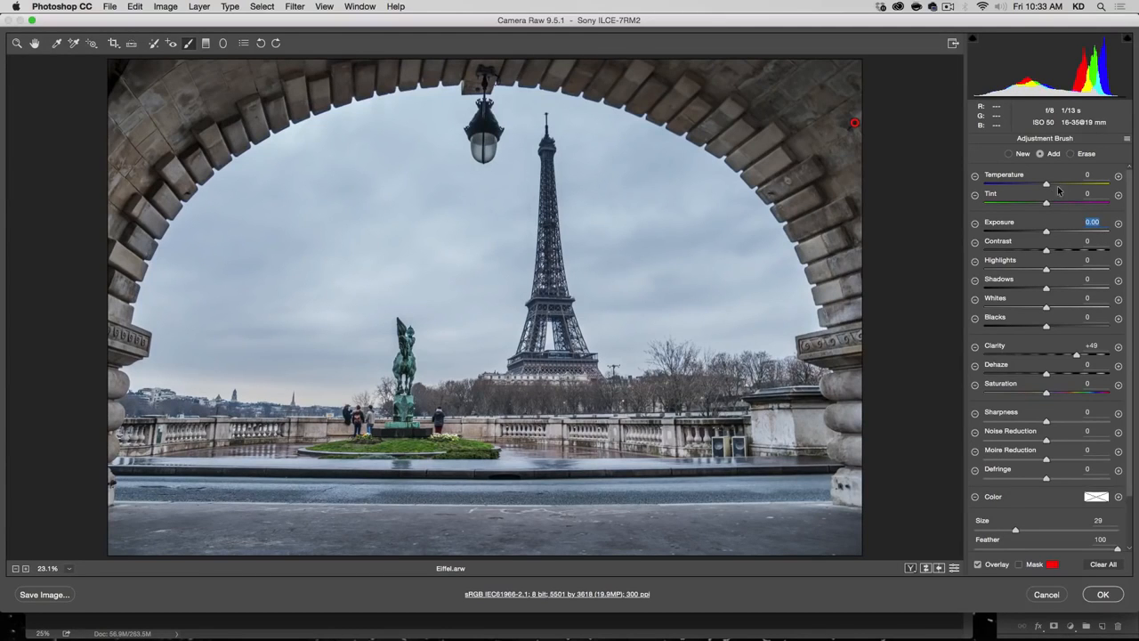
click(1061, 184)
drag(1077, 355, 1079, 355)
mouse_move(1046, 251)
mouse_down()
mouse_move(1059, 252)
mouse_move(1051, 233)
mouse_up()
click(1008, 154)
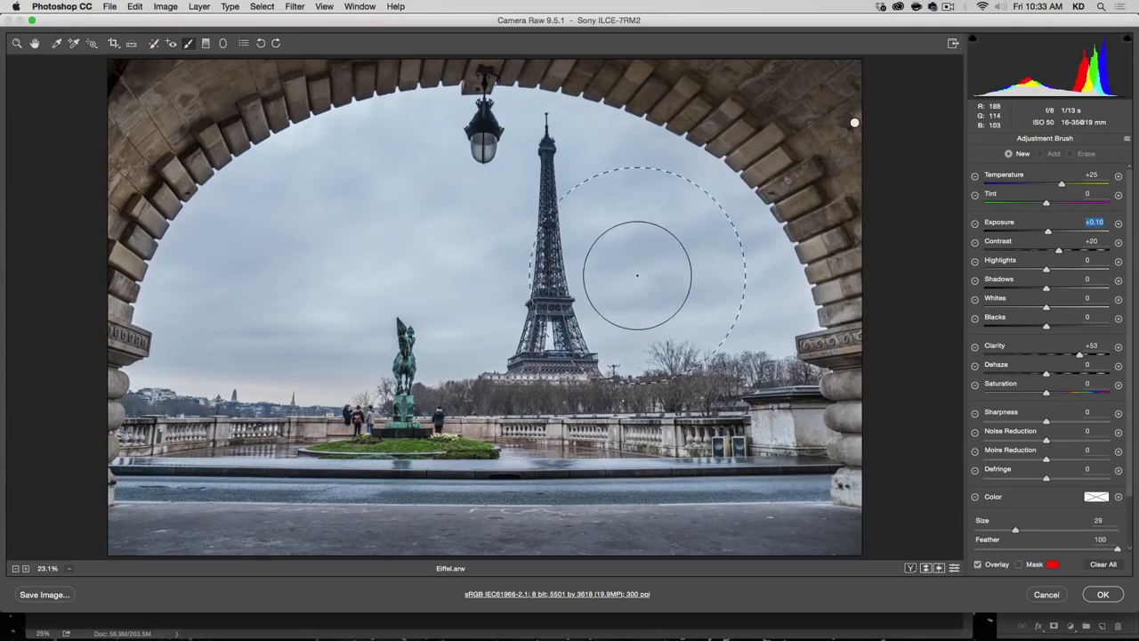
Step: Brush a new adjustment over the Eiffel Tower from its tip down to its base, with brush size 11
drag(572, 269, 564, 267)
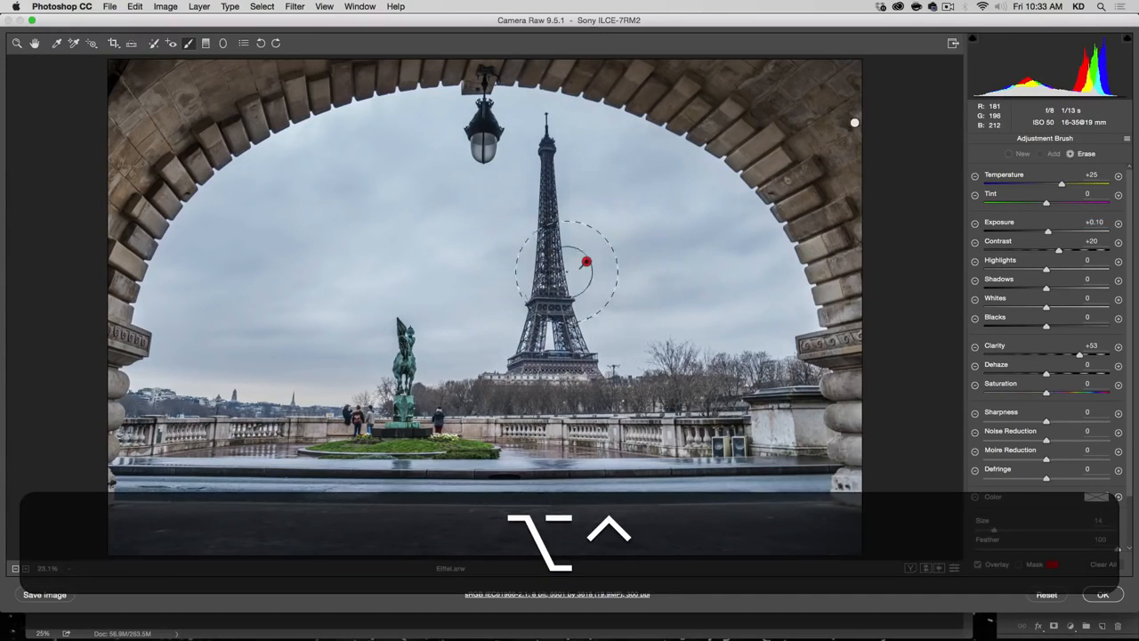
key(ctrl+alt+super+z)
alt+super+click(588, 304)
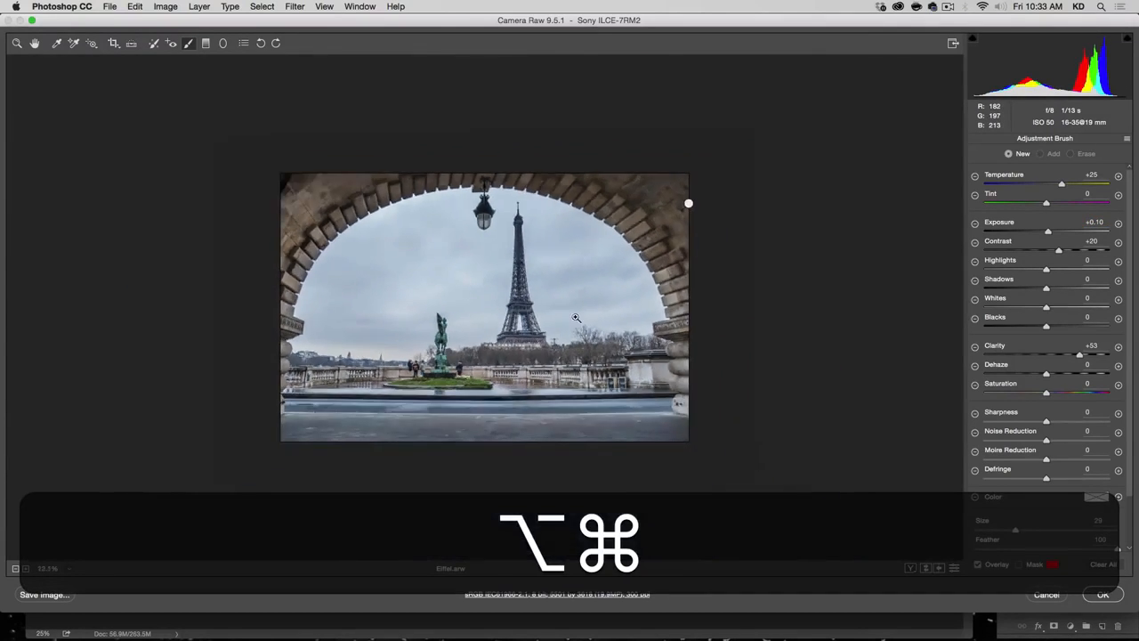
mouse_move(561, 305)
mouse_down()
mouse_move(621, 291)
mouse_move(562, 254)
mouse_move(656, 333)
mouse_move(616, 304)
mouse_up()
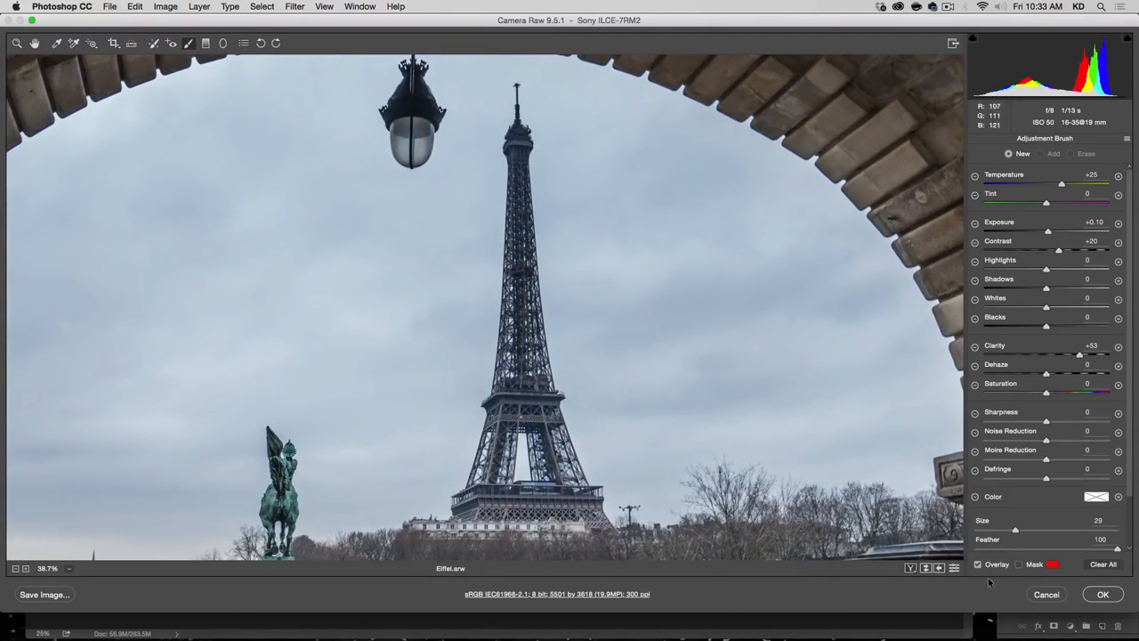
drag(1013, 531, 997, 532)
mouse_move(521, 100)
mouse_down()
mouse_move(524, 389)
mouse_move(490, 502)
mouse_move(551, 498)
mouse_up()
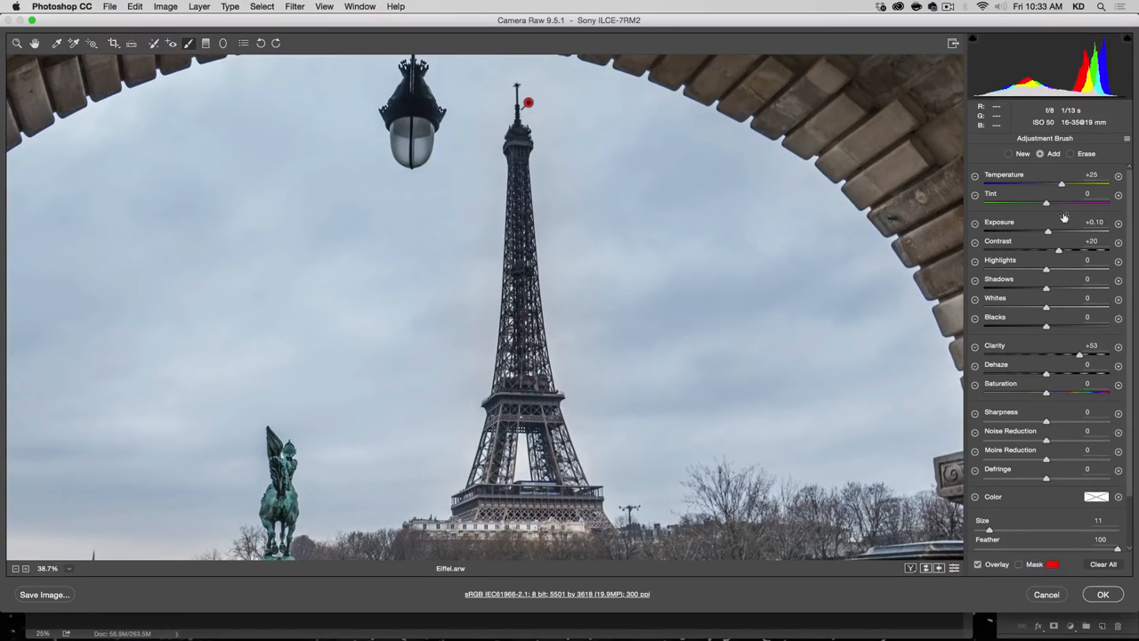
Step: Set the tower adjustment's Temperature and Contrast to 0, Shadows to +90 and Clarity to +18
double_click(1063, 184)
double_click(1058, 253)
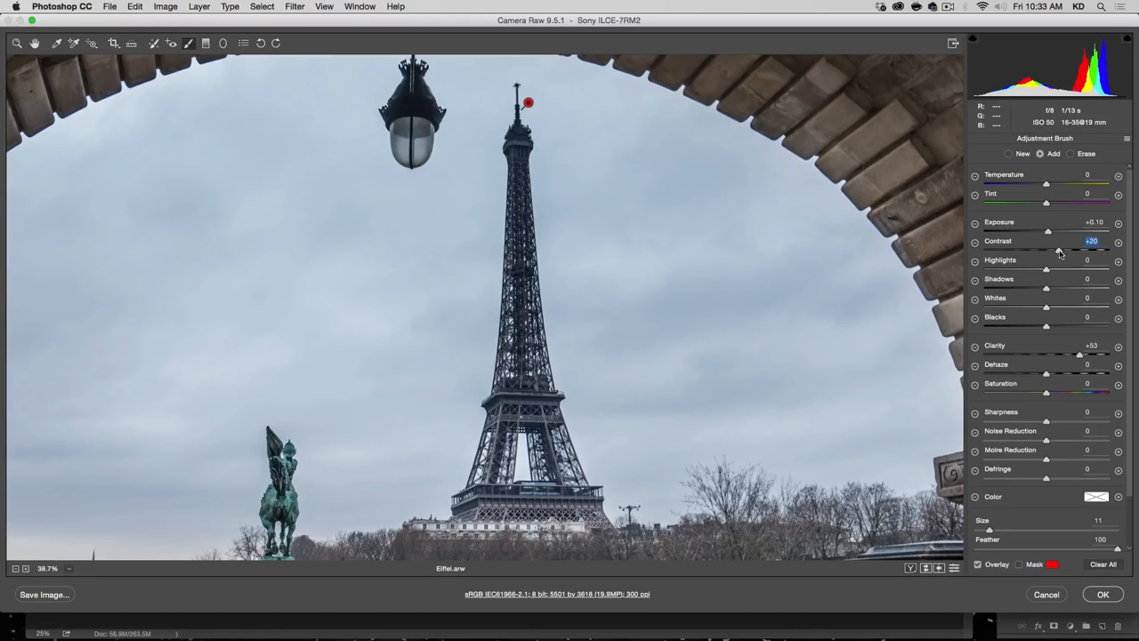
double_click(1079, 356)
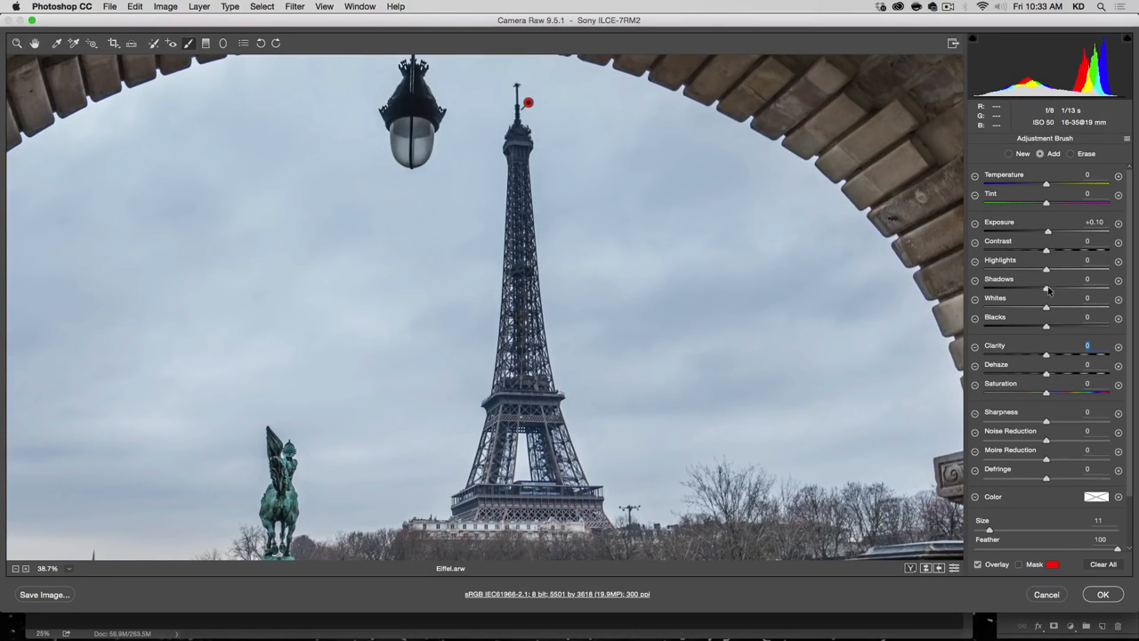
drag(1048, 290, 1104, 300)
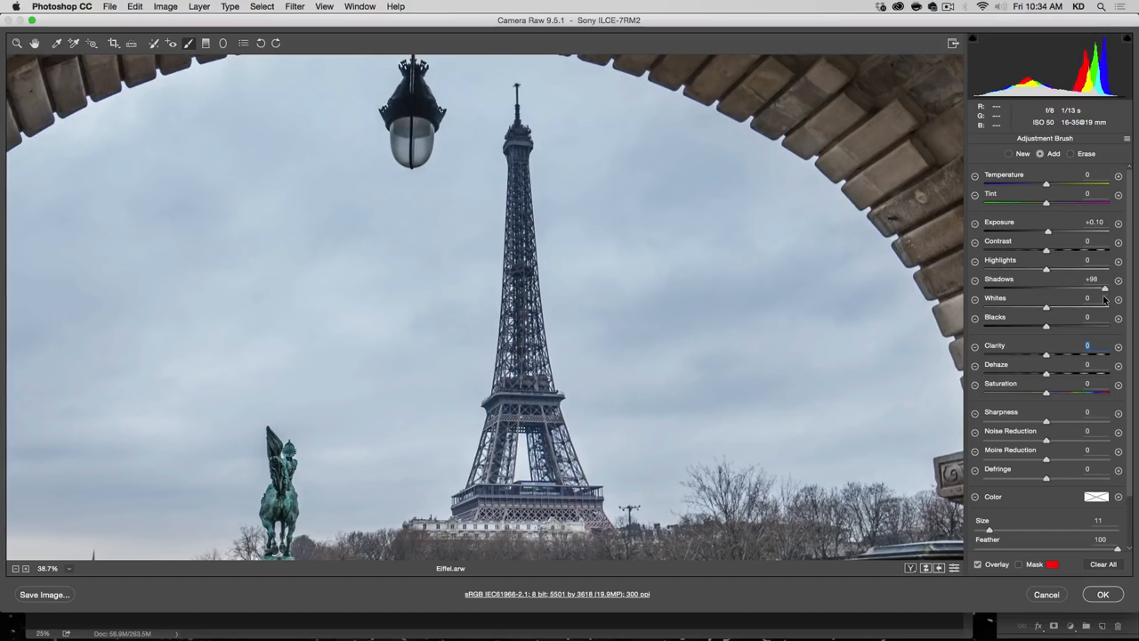
click(1056, 355)
Step: Add a Radial Filter around the street lamp with Exposure +2.60 and Feather 100, and shrink it around the glass
click(223, 43)
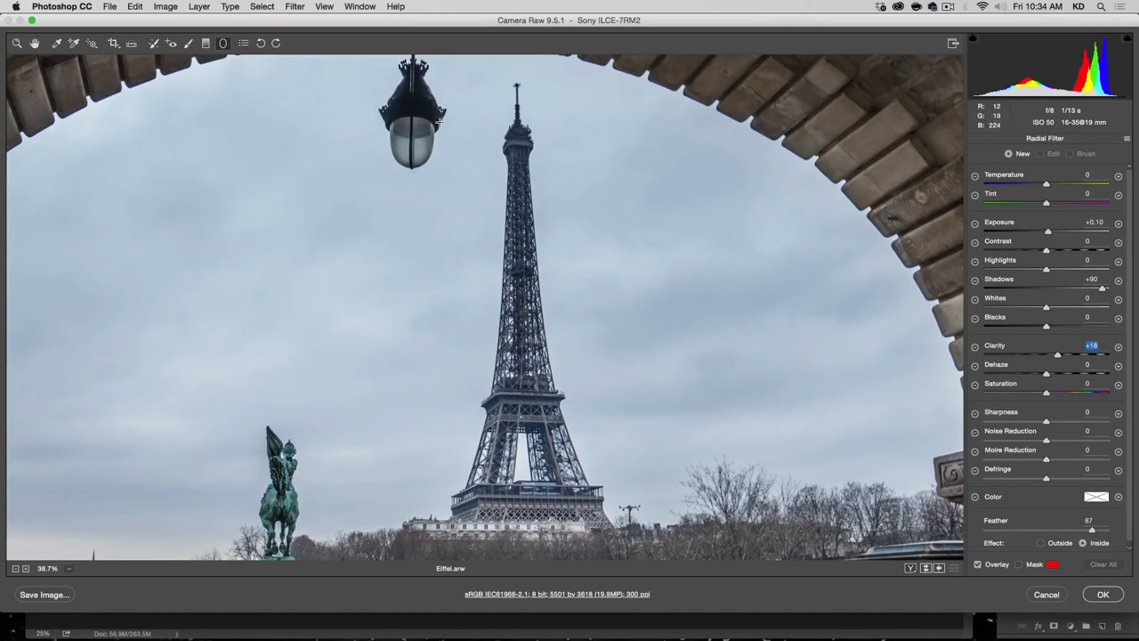
drag(413, 138, 362, 87)
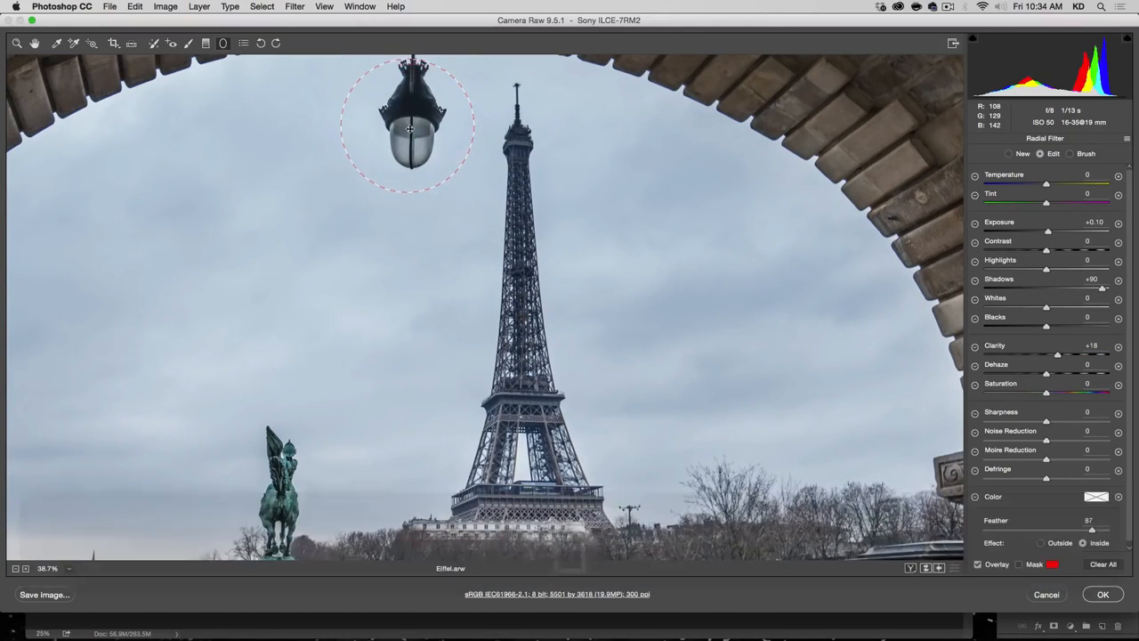
drag(1047, 232, 1086, 231)
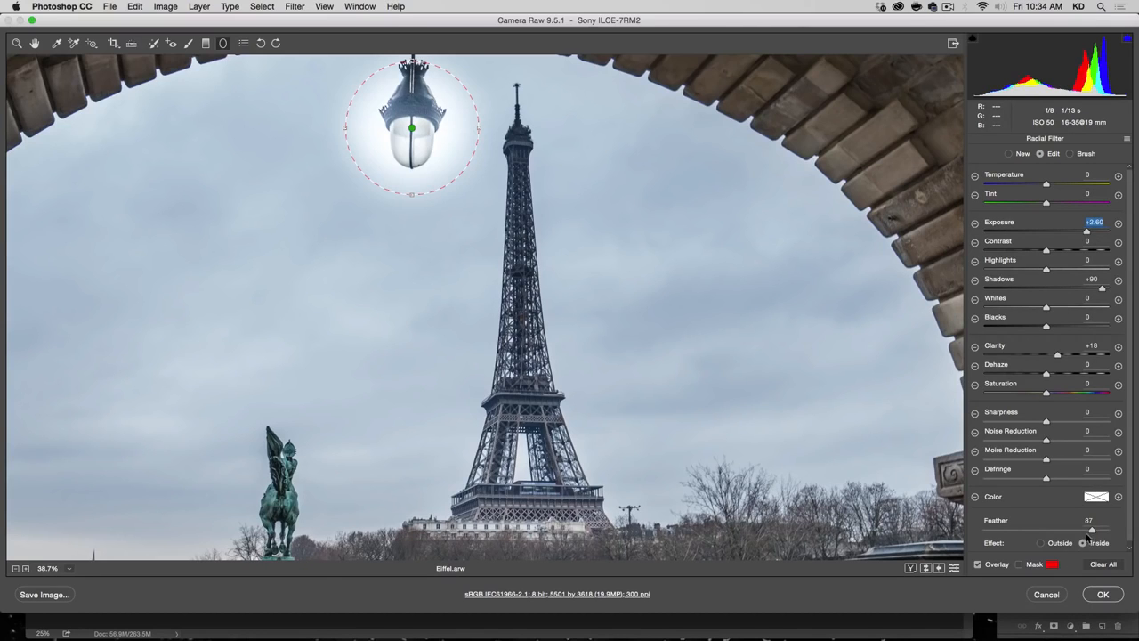
mouse_move(1088, 529)
mouse_down()
mouse_move(1063, 529)
mouse_move(1099, 528)
mouse_move(1060, 527)
mouse_move(1107, 528)
mouse_up()
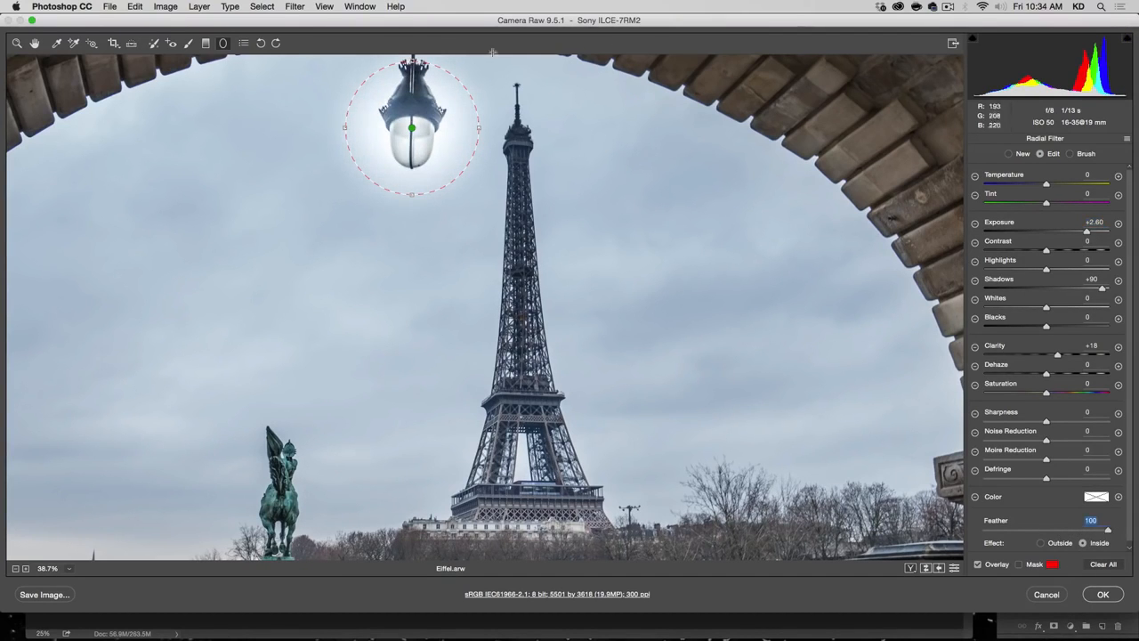
drag(412, 61, 412, 92)
Step: Set the lamp's radial filter to Temperature +25 and Exposure +2.95
click(1070, 185)
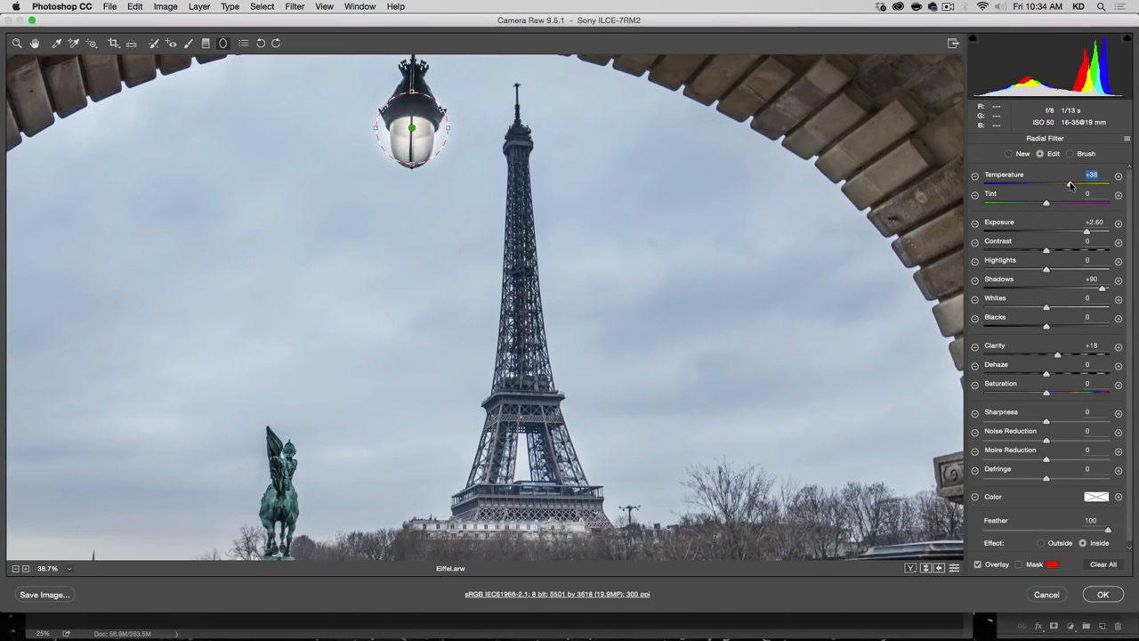
drag(1070, 185, 1062, 186)
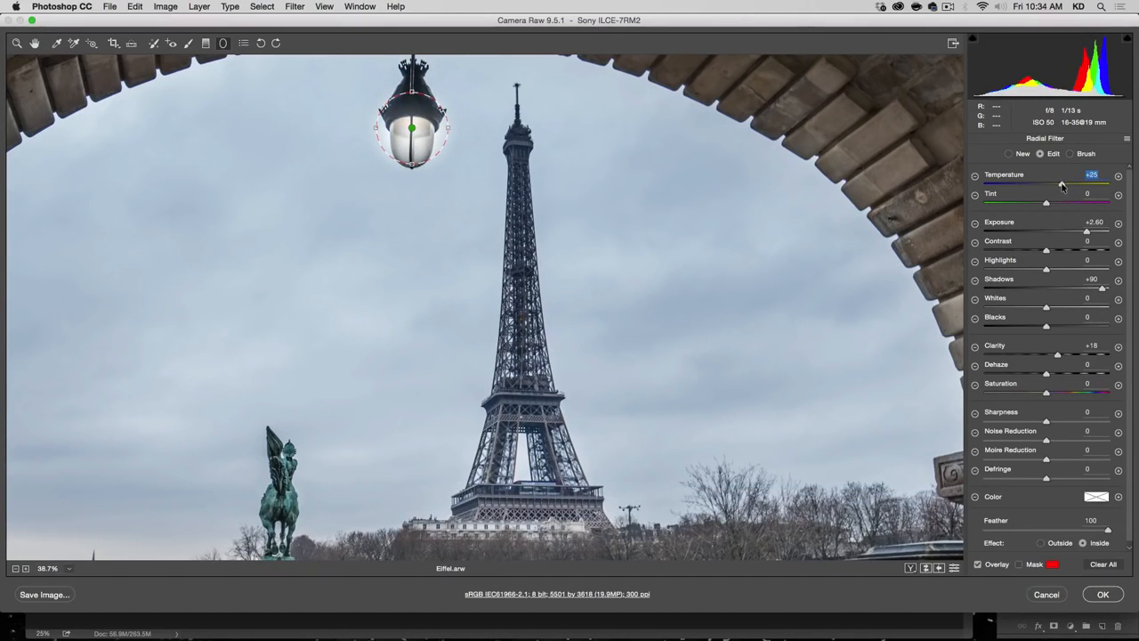
click(1093, 230)
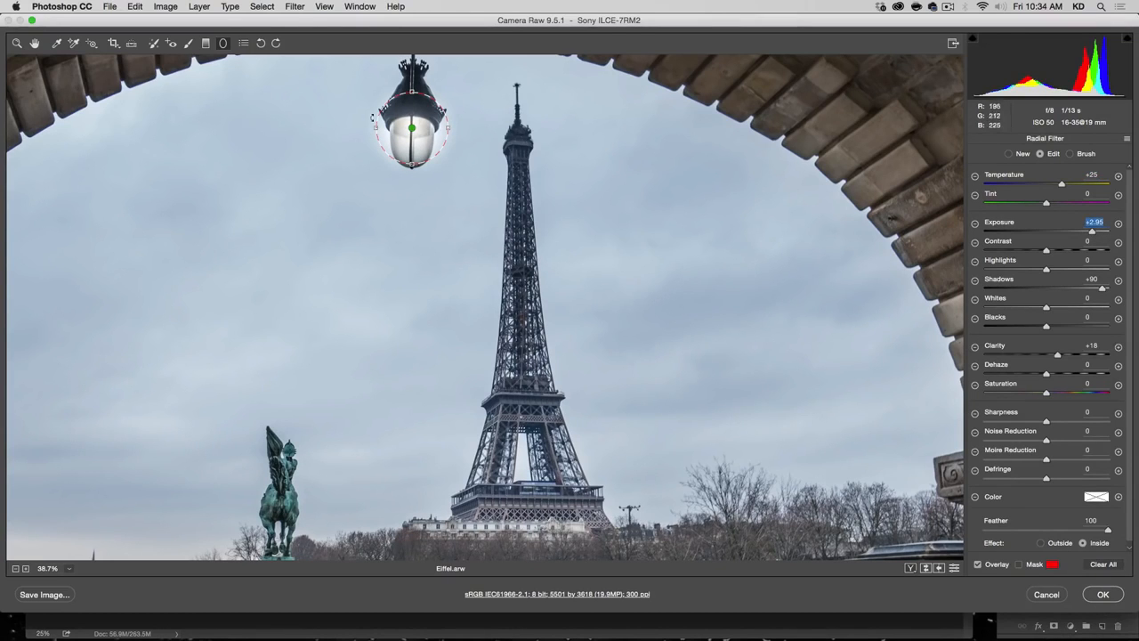
Step: Try a larger radial filter around the lamp at Feather 100, and reduce it to fit tightly over the glass
drag(411, 128, 406, 130)
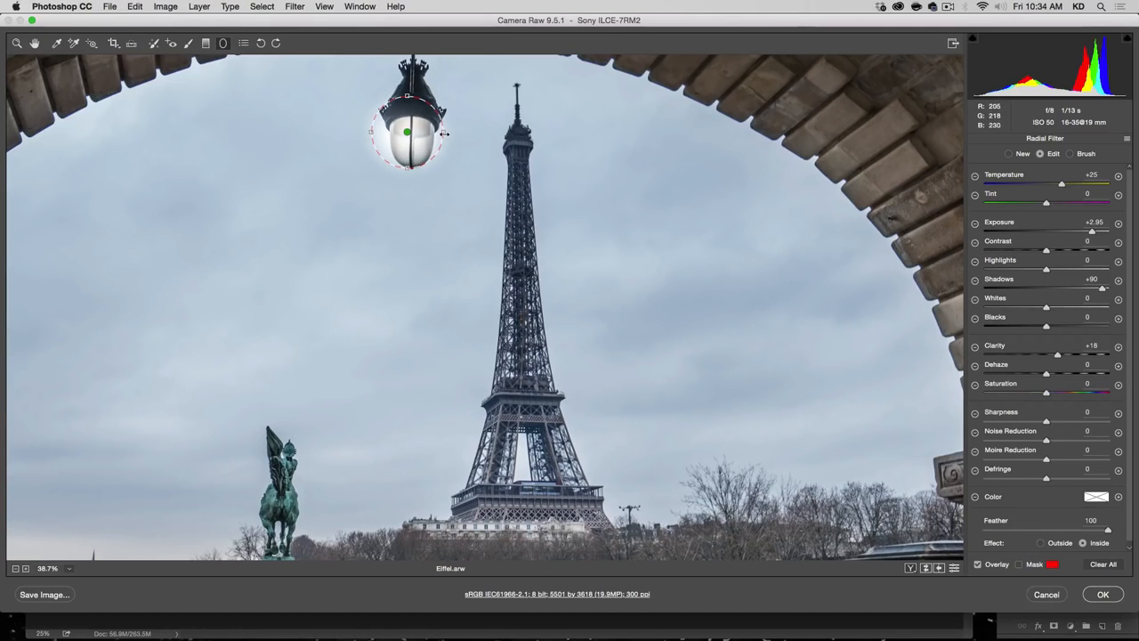
drag(444, 132, 480, 133)
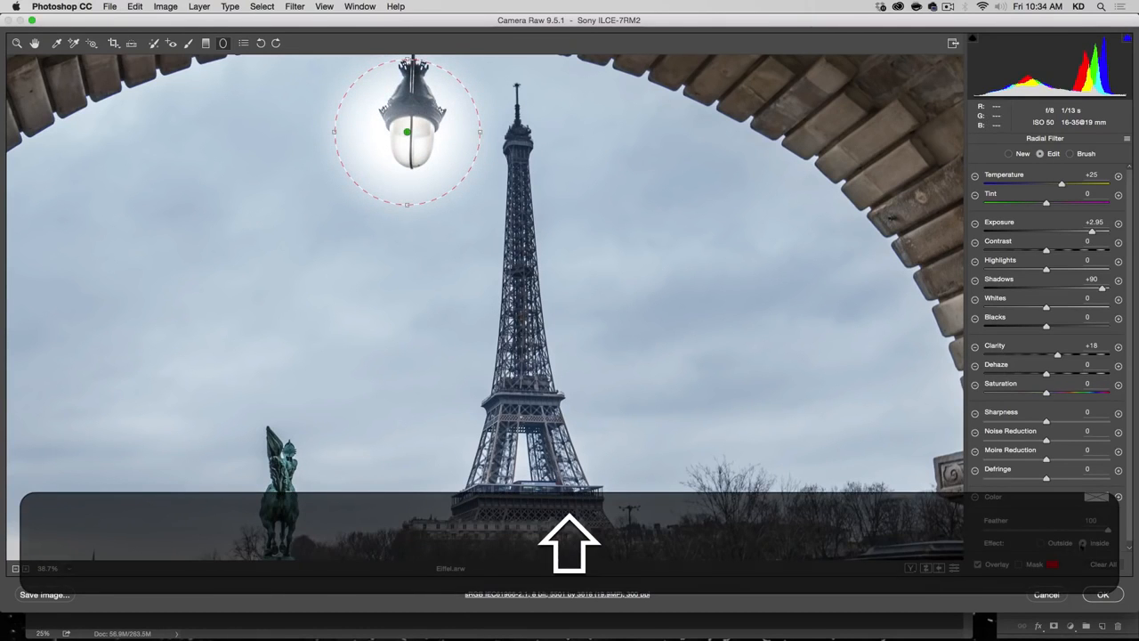
drag(1107, 531, 1132, 527)
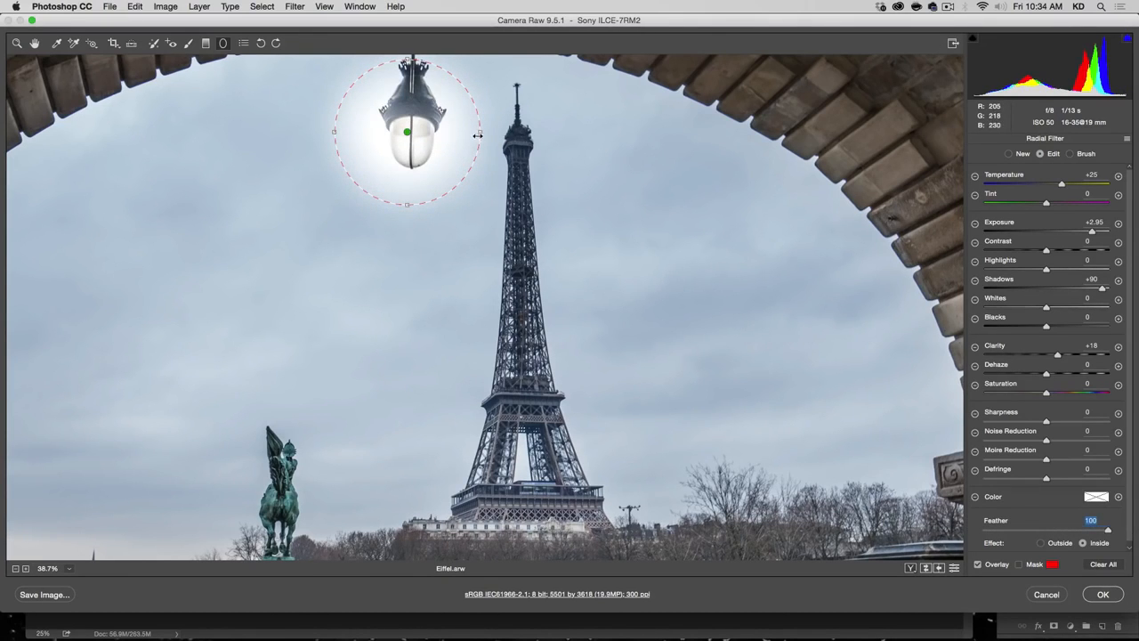
key(shift)
drag(471, 132, 410, 130)
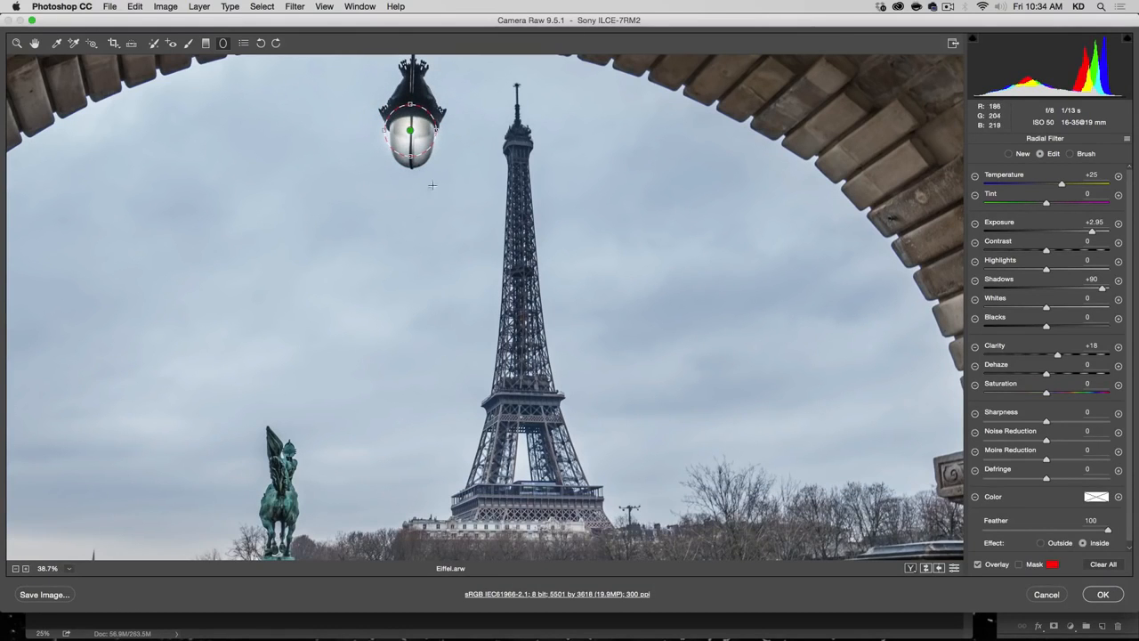
Step: Draw a Graduated Filter from the photo's lower edge up to the horizon and reset its Exposure, Clarity and Temperature to 0
key(super+minus)
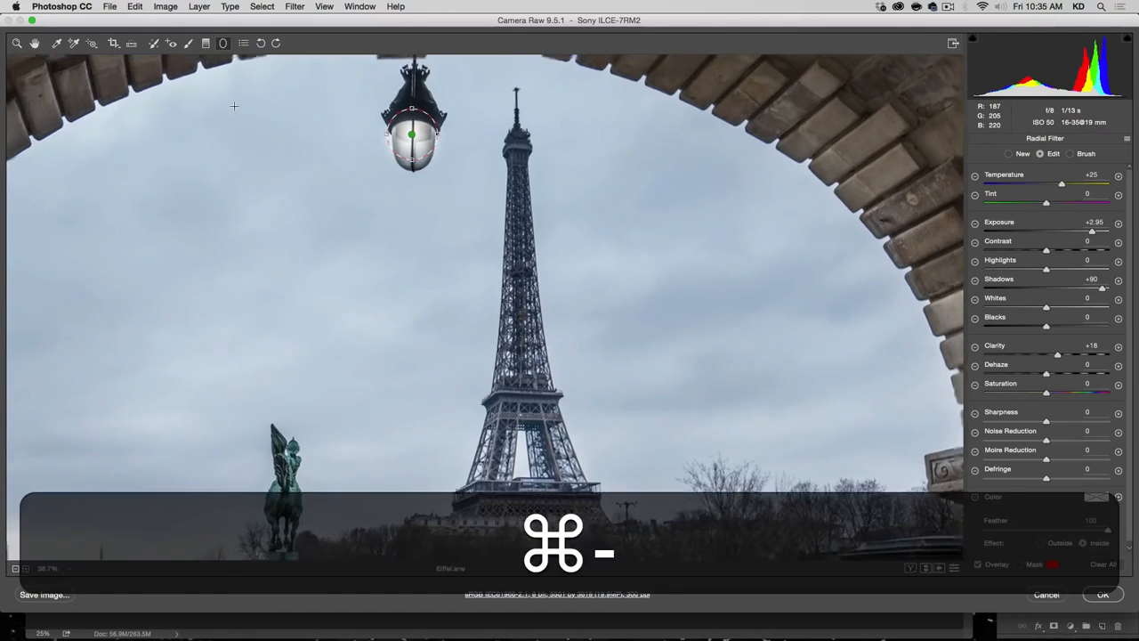
key(super+minus)
key(super+minus)
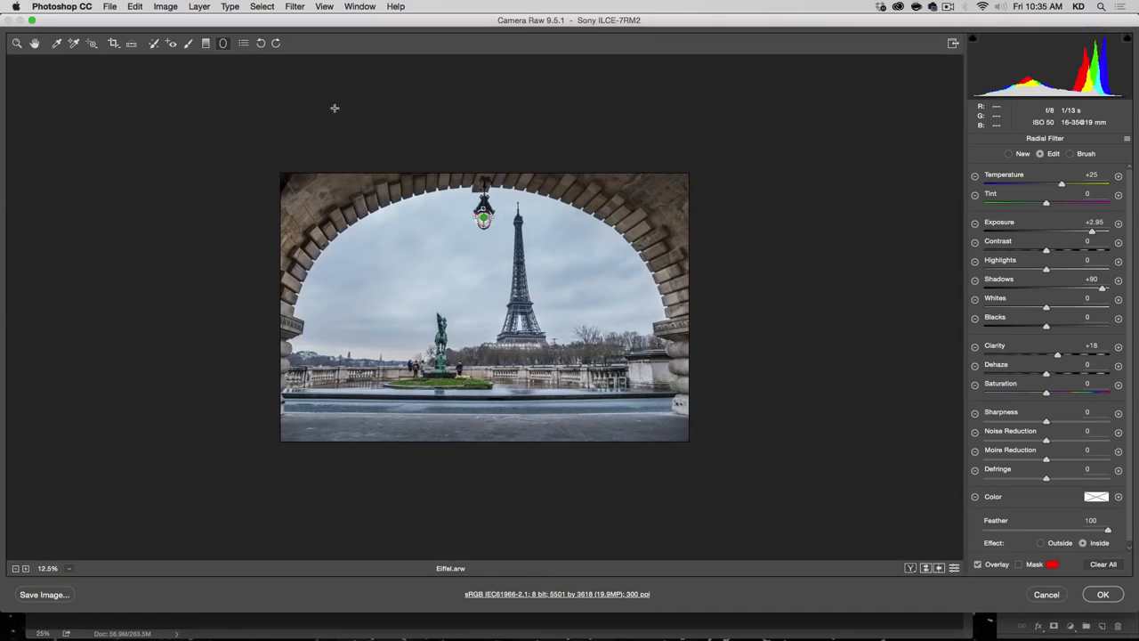
click(35, 42)
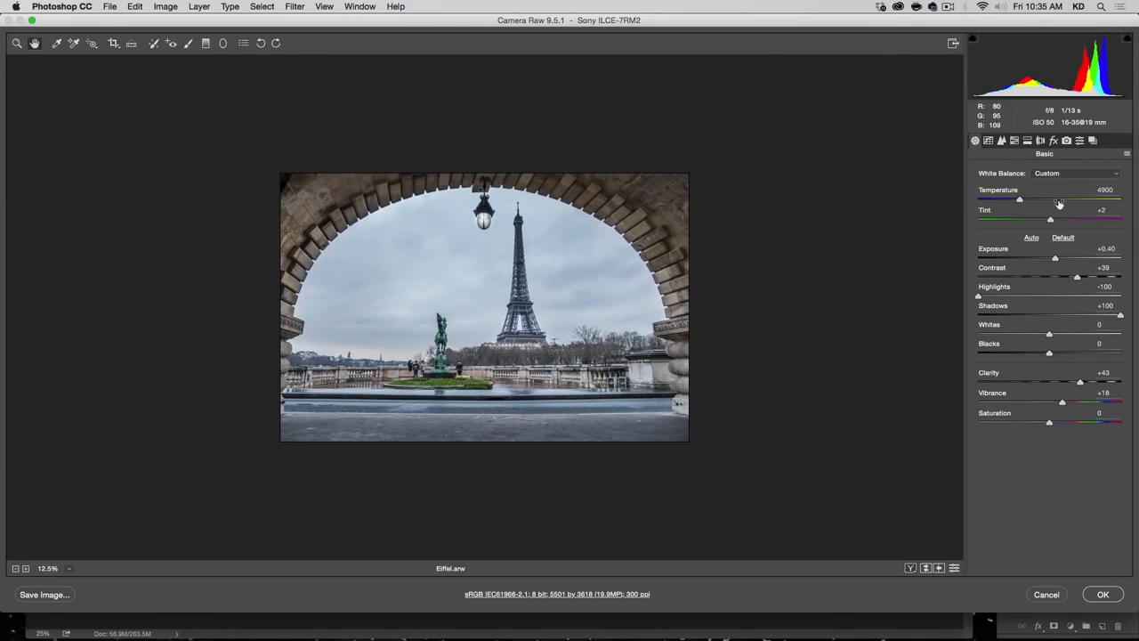
click(207, 44)
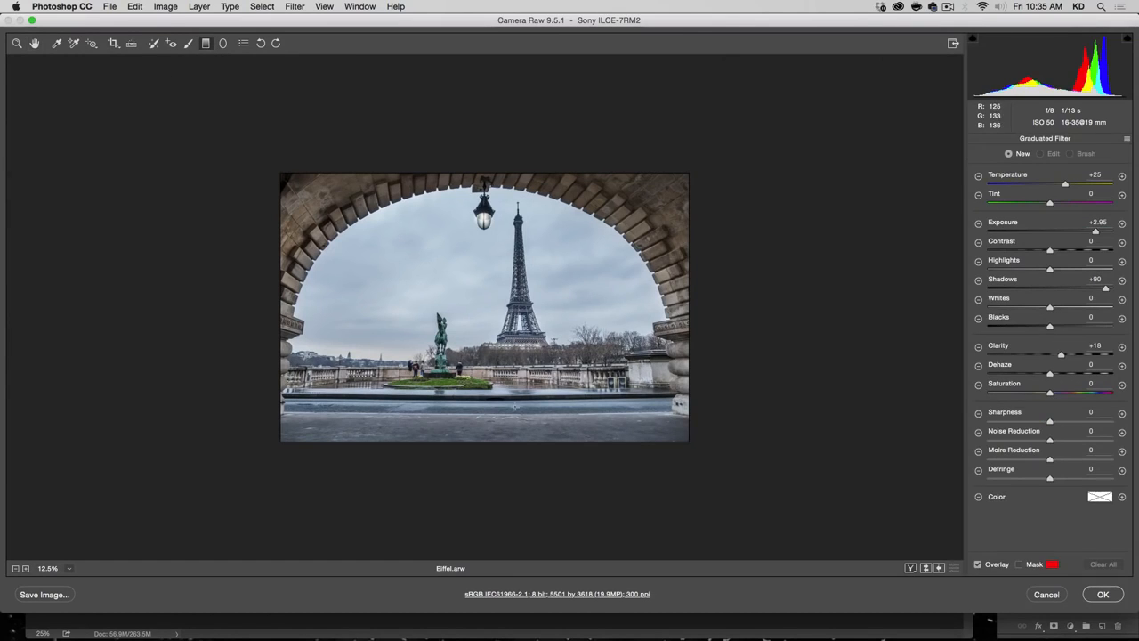
drag(491, 437, 491, 364)
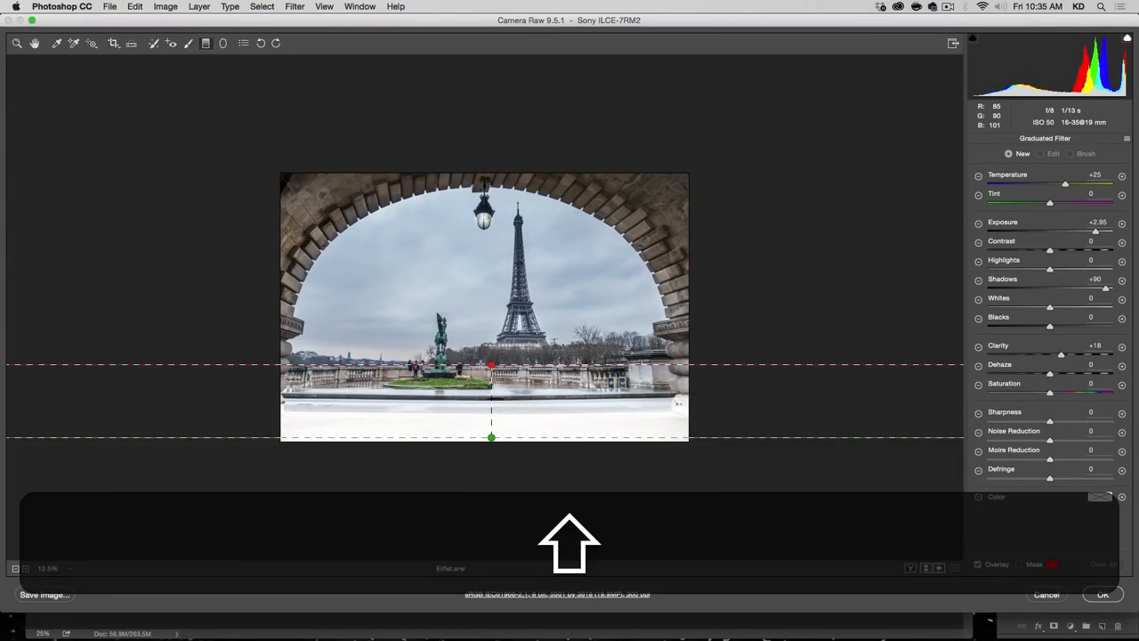
double_click(1094, 231)
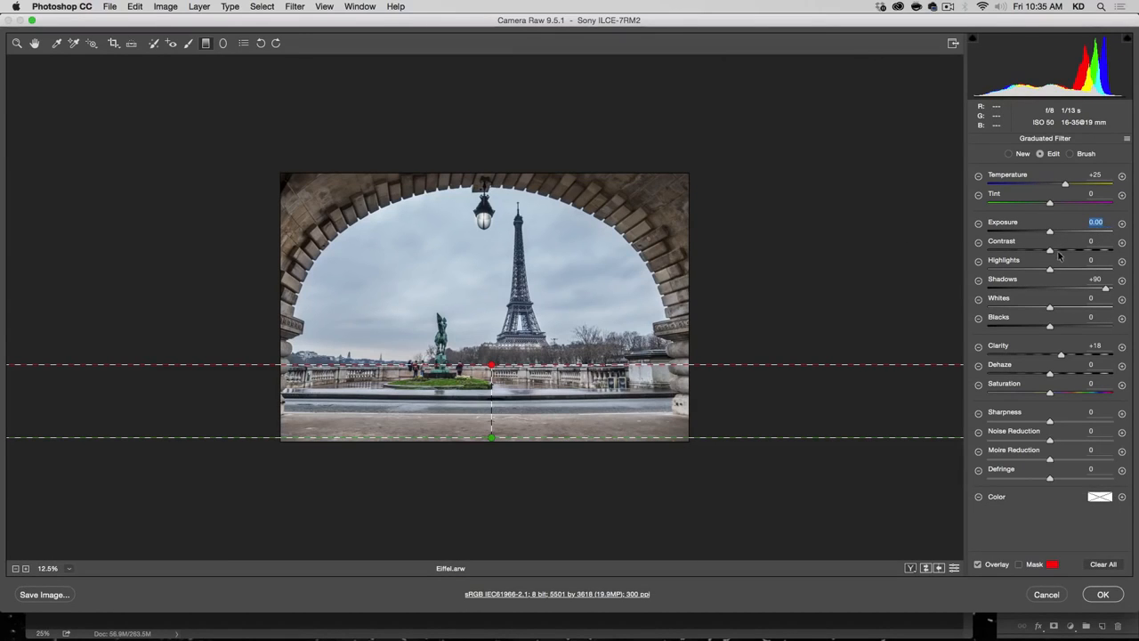
double_click(1061, 355)
double_click(1065, 183)
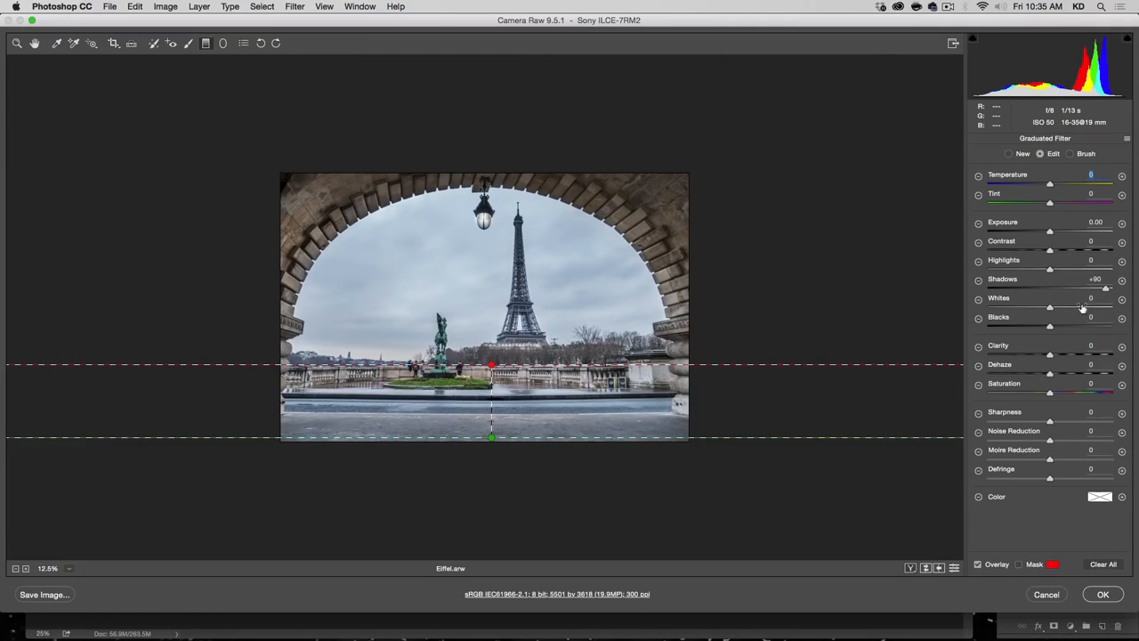
Step: Set the graduated filter to Exposure -0.75 and Temperature -10, stretch it both upward and downward, and apply the Camera Raw edits
drag(1050, 231, 1043, 232)
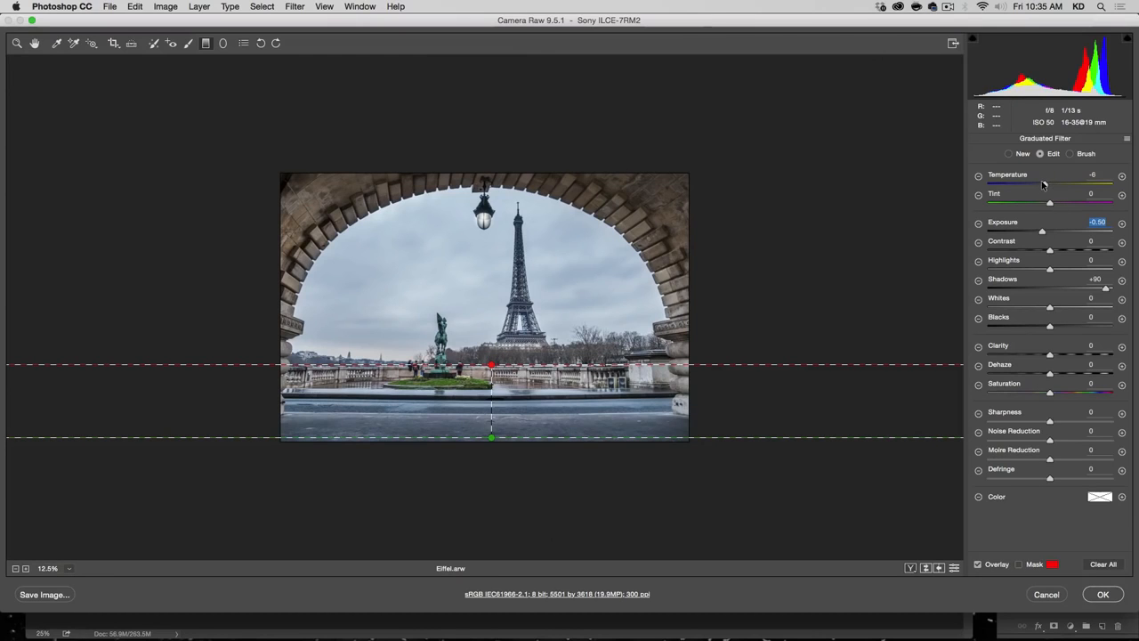
drag(1039, 232, 1037, 232)
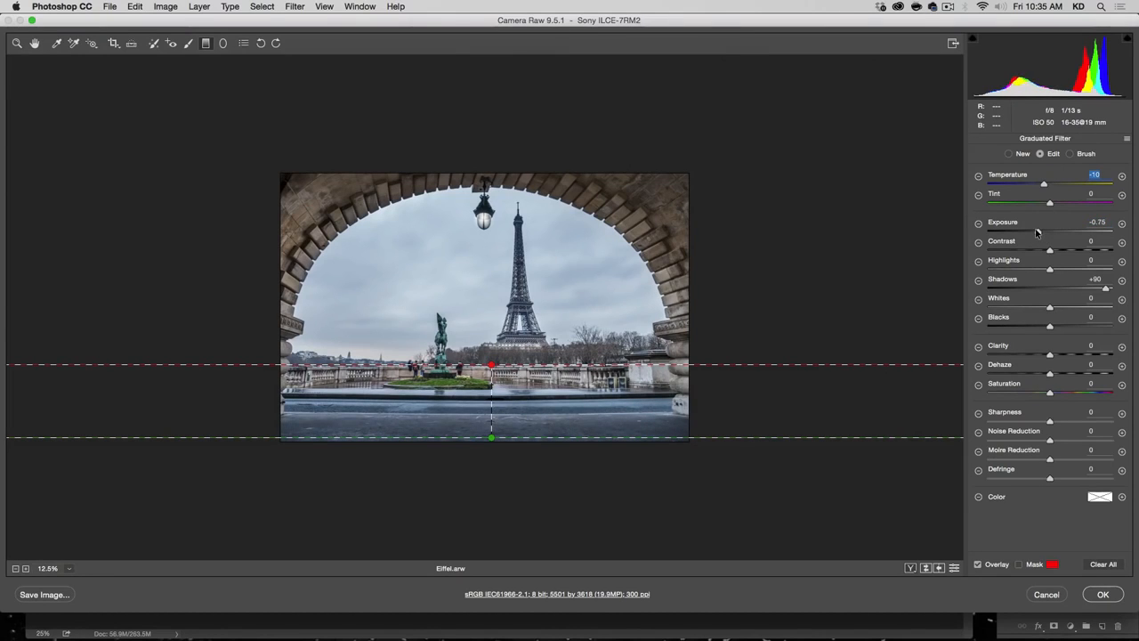
drag(492, 364, 491, 308)
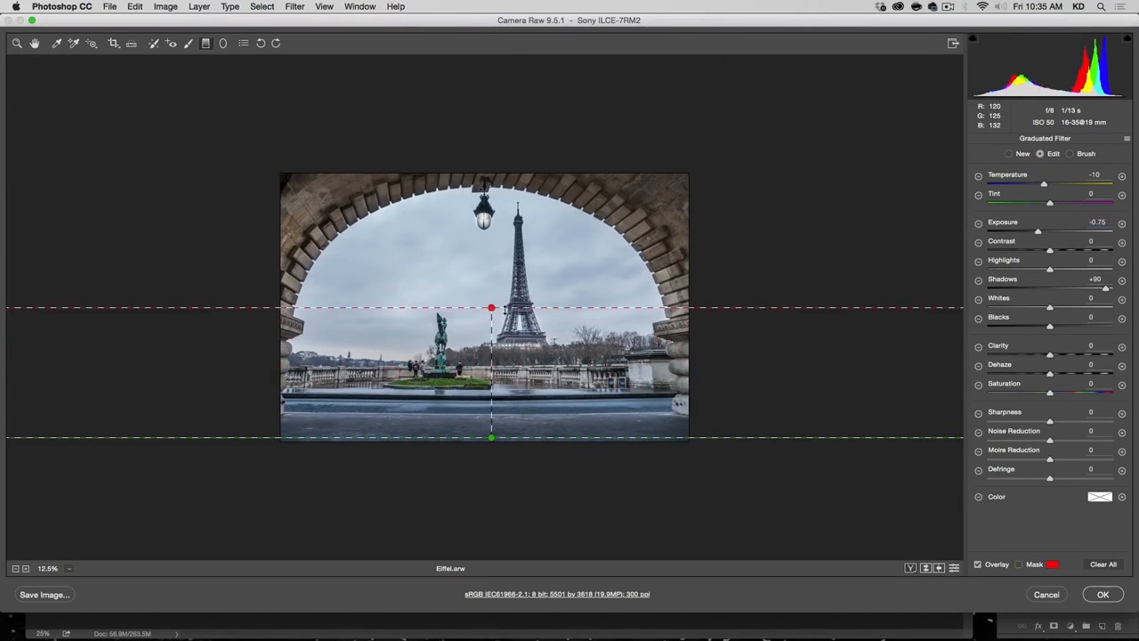
drag(491, 437, 491, 468)
key(shift)
click(1104, 595)
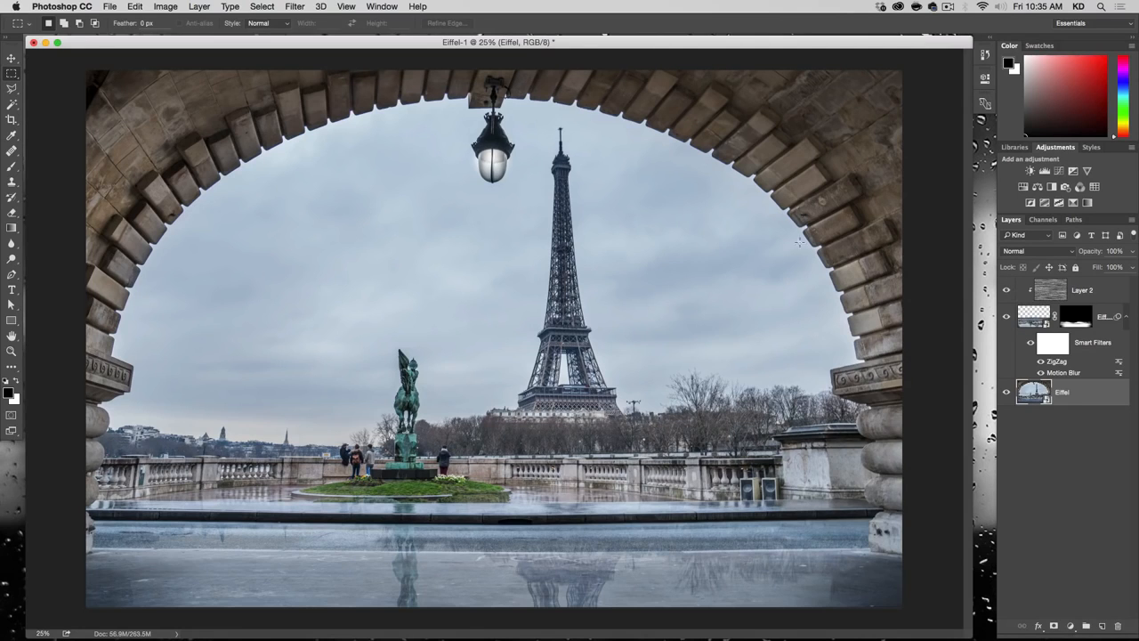
Step: Save the document as Eiffel-1.psd in Photoshop format on the Desktop and close it
key(shift+super+s)
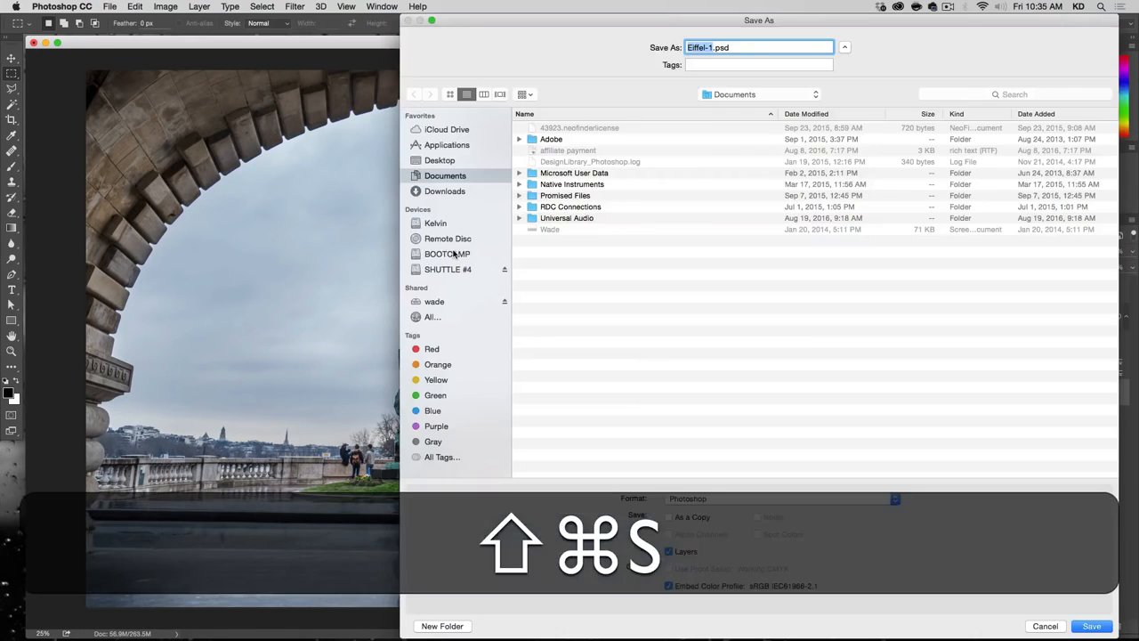
key(super+d)
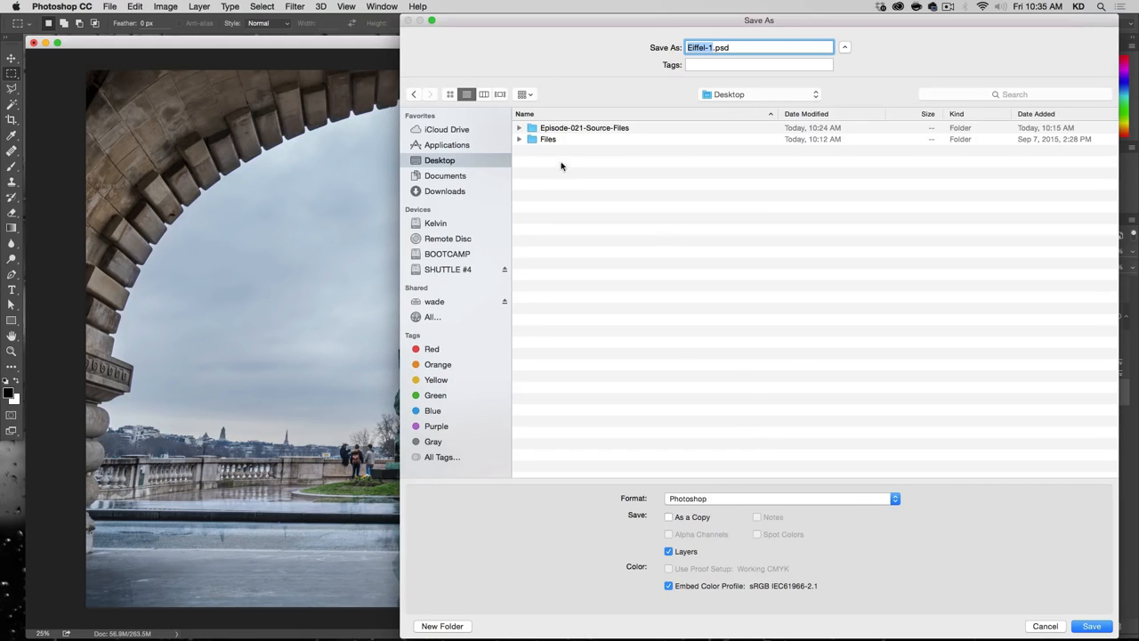
key(Return)
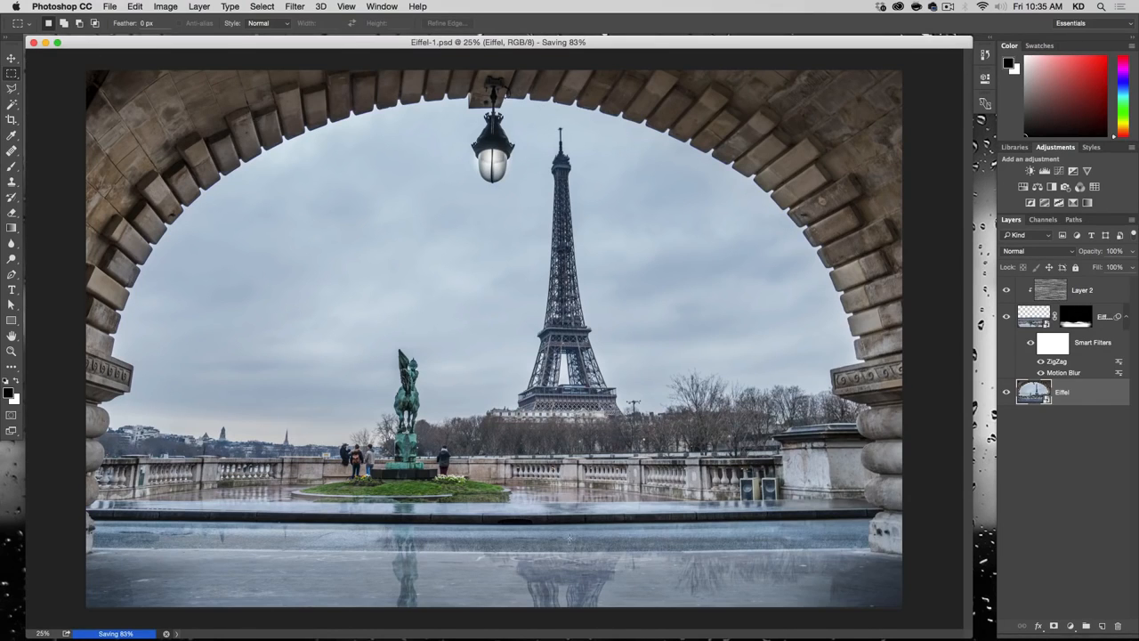
key(v)
click(33, 42)
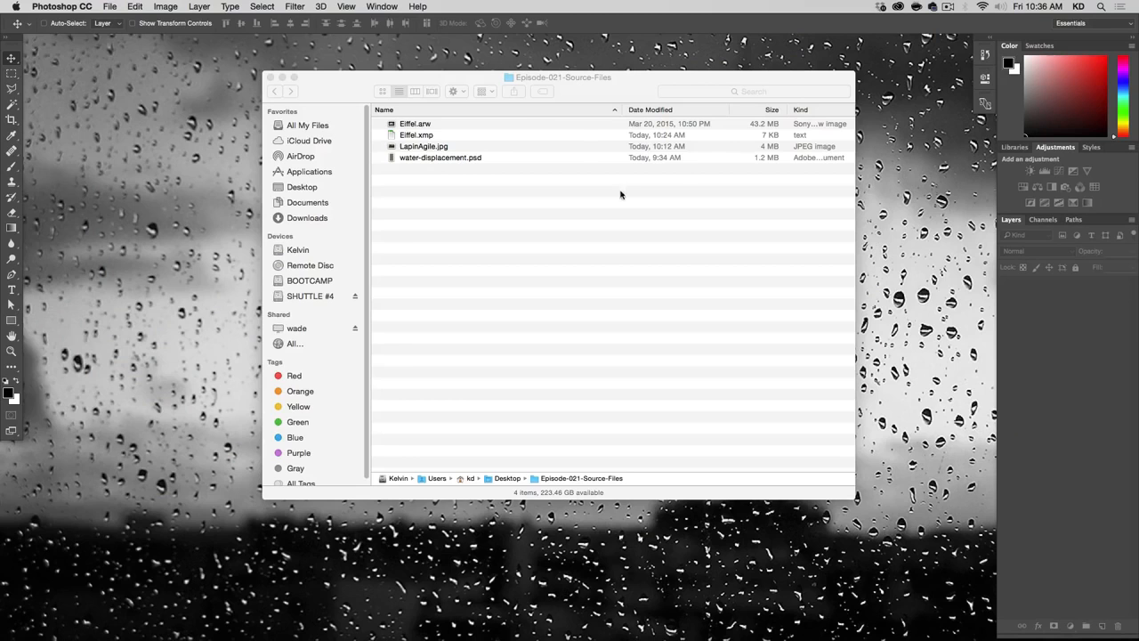
Step: Open LapinAgile.jpg from the Episode-021-Source-Files folder in Photoshop and enlarge the view to 50%
click(569, 211)
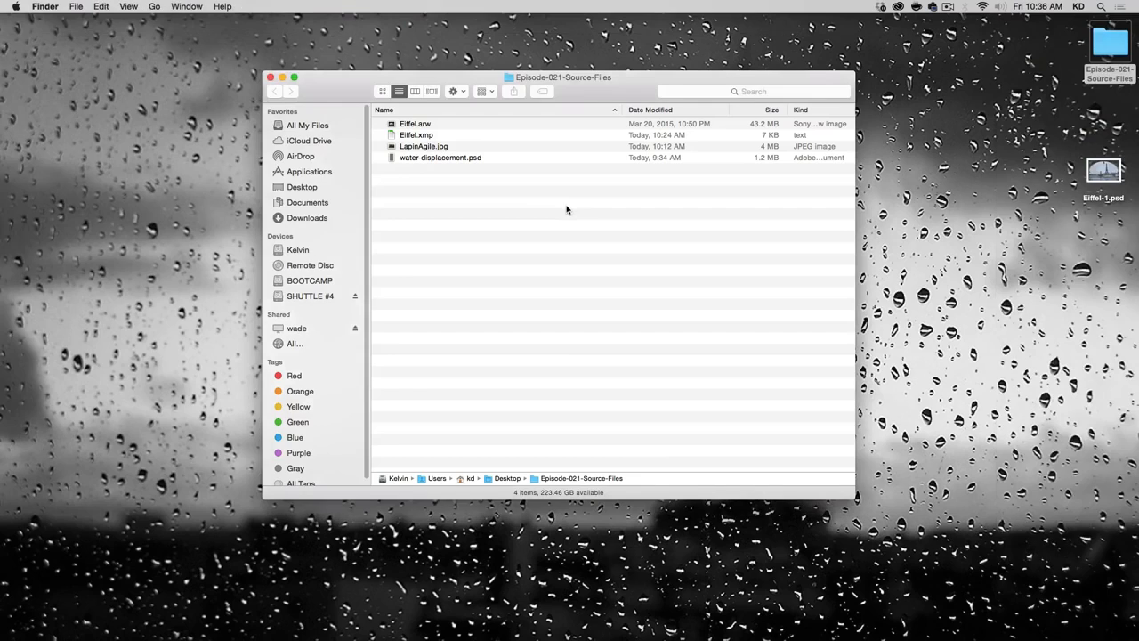
click(428, 149)
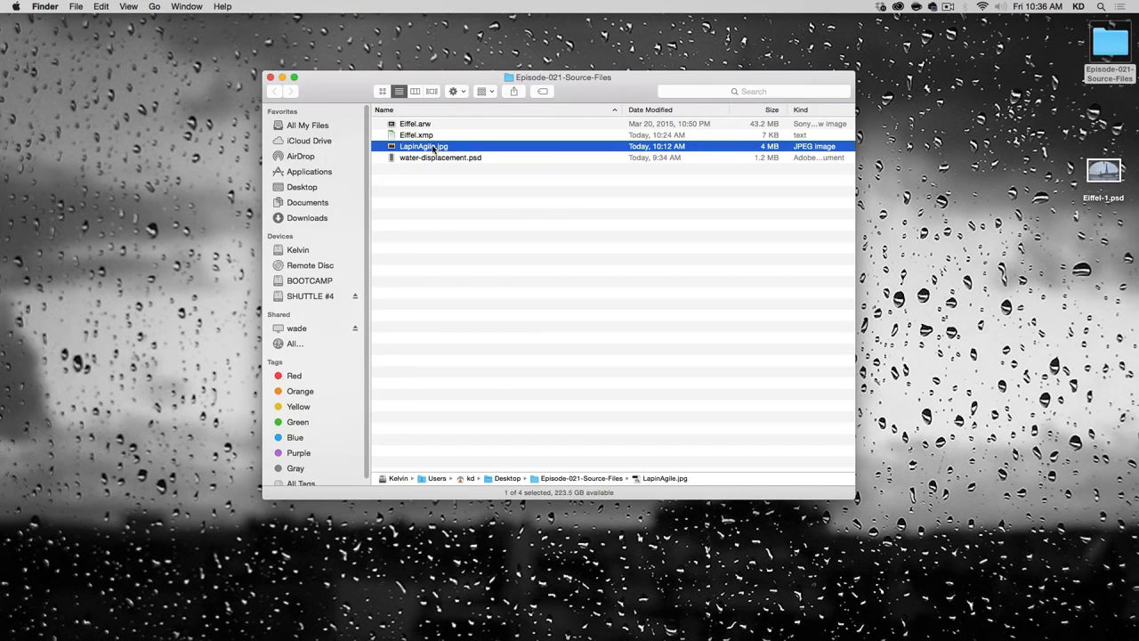
drag(433, 149, 562, 626)
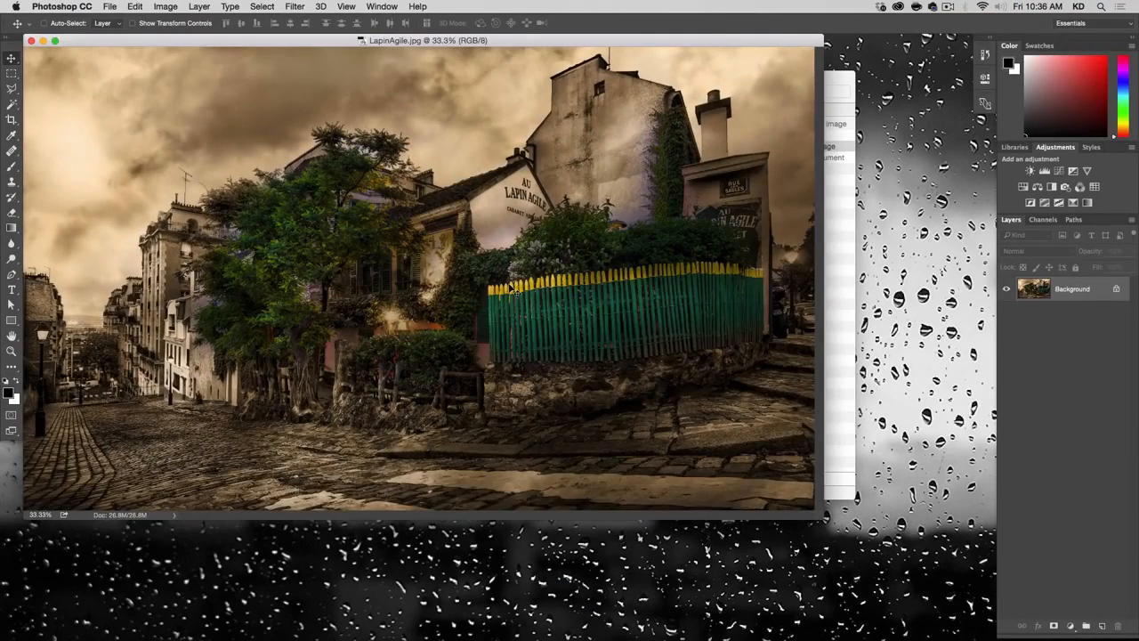
key(super+plus)
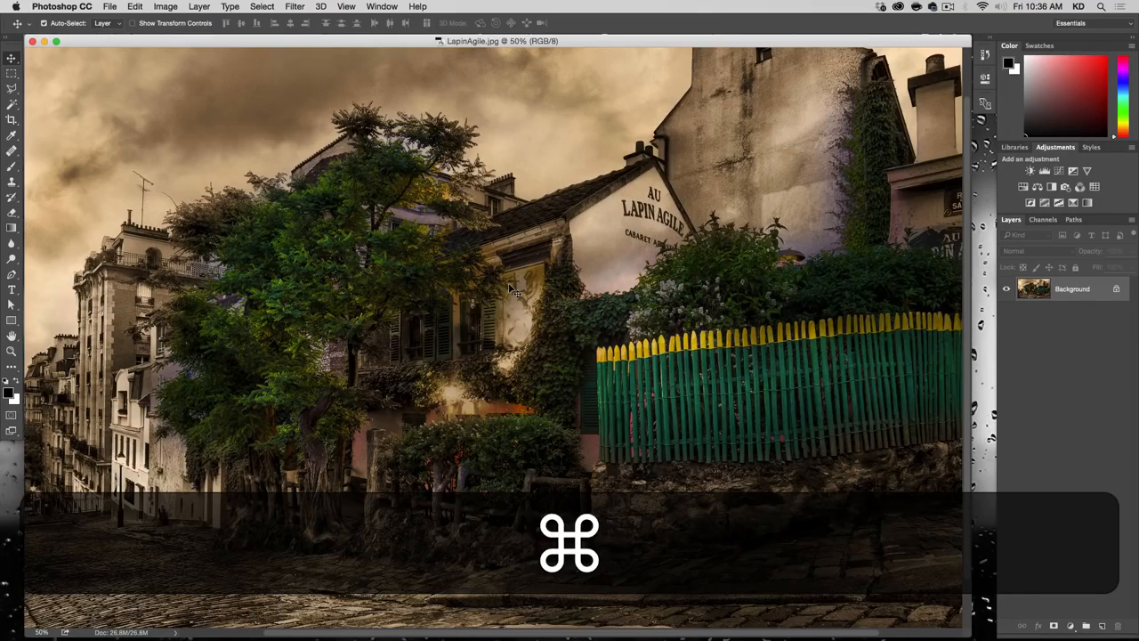
Step: Duplicate the Background onto a new layer and convert the copy to a Smart Object
key(super+plus)
key(alt+super+minus)
key(alt+super+minus)
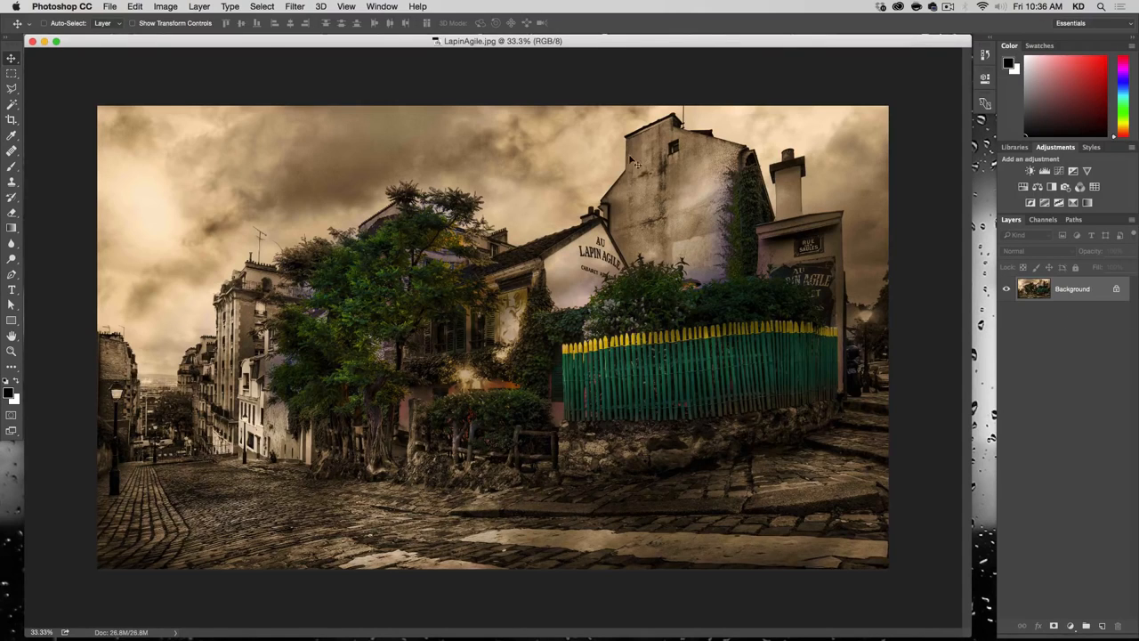
click(175, 6)
mouse_move(224, 20)
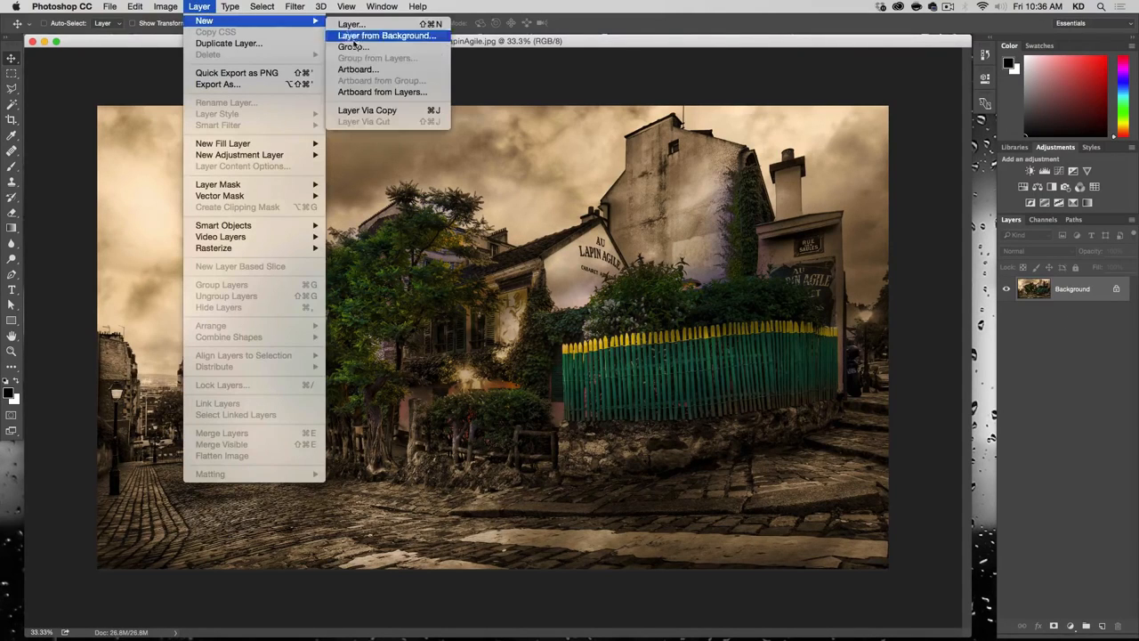
click(367, 109)
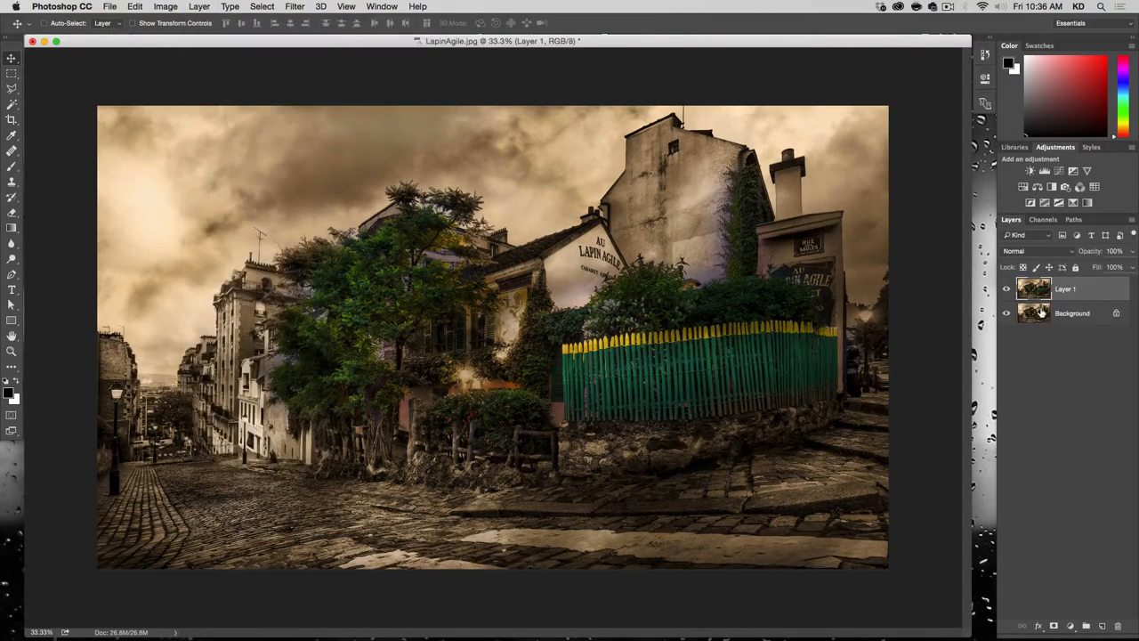
right_click(1085, 289)
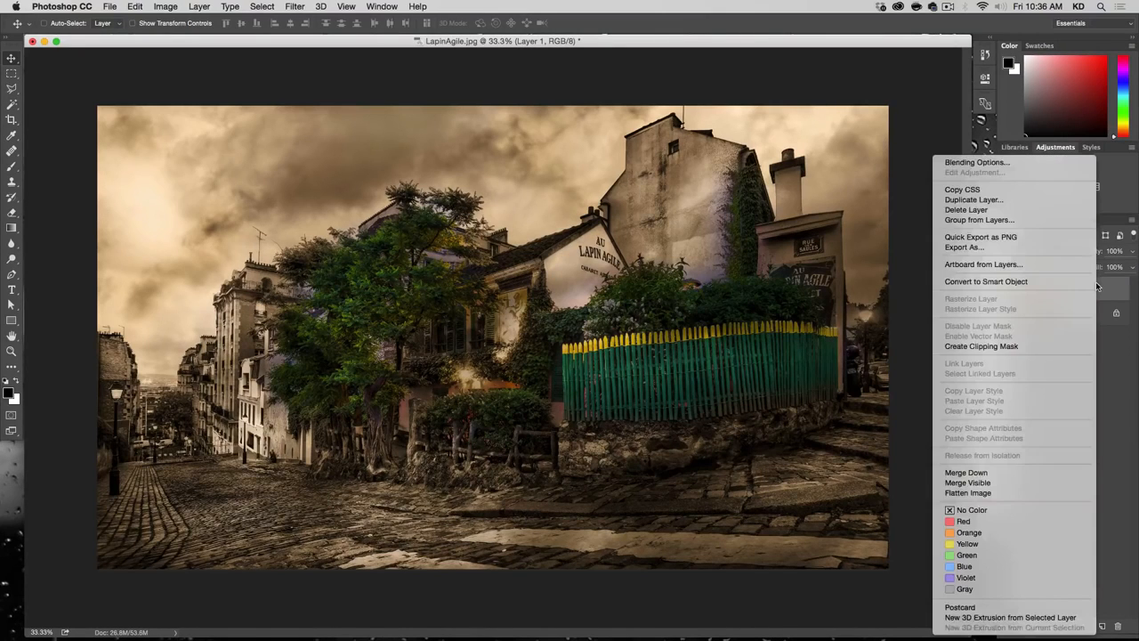
click(1076, 281)
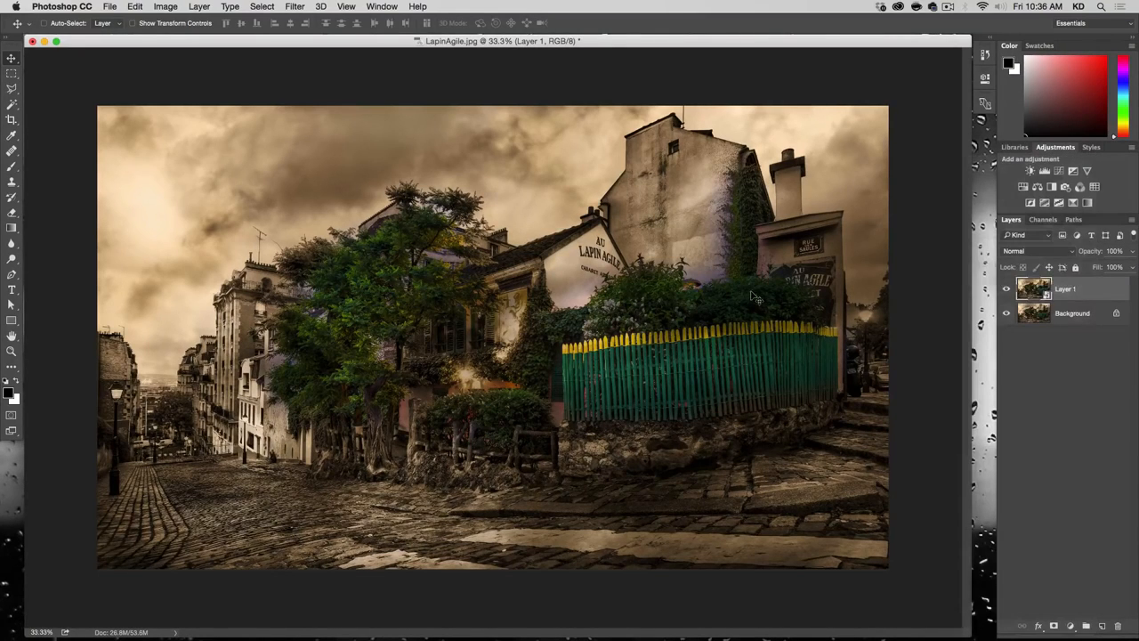
Step: Flip the Smart Object copy vertically and move it straight down so it covers the lower half of the photo
click(110, 6)
mouse_move(134, 7)
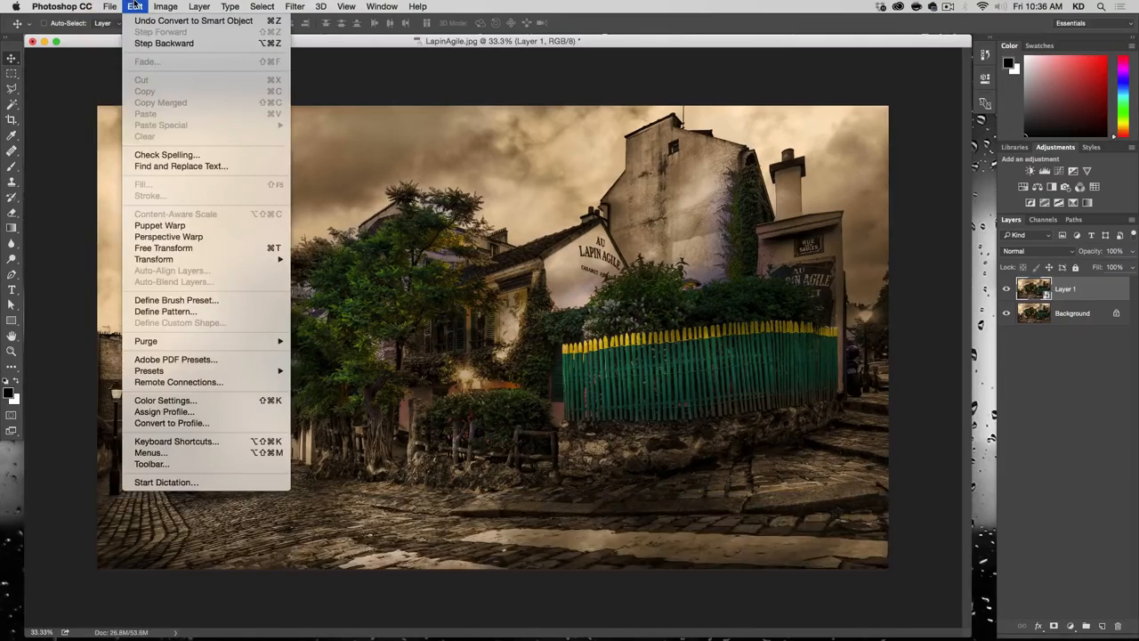
click(170, 250)
right_click(449, 260)
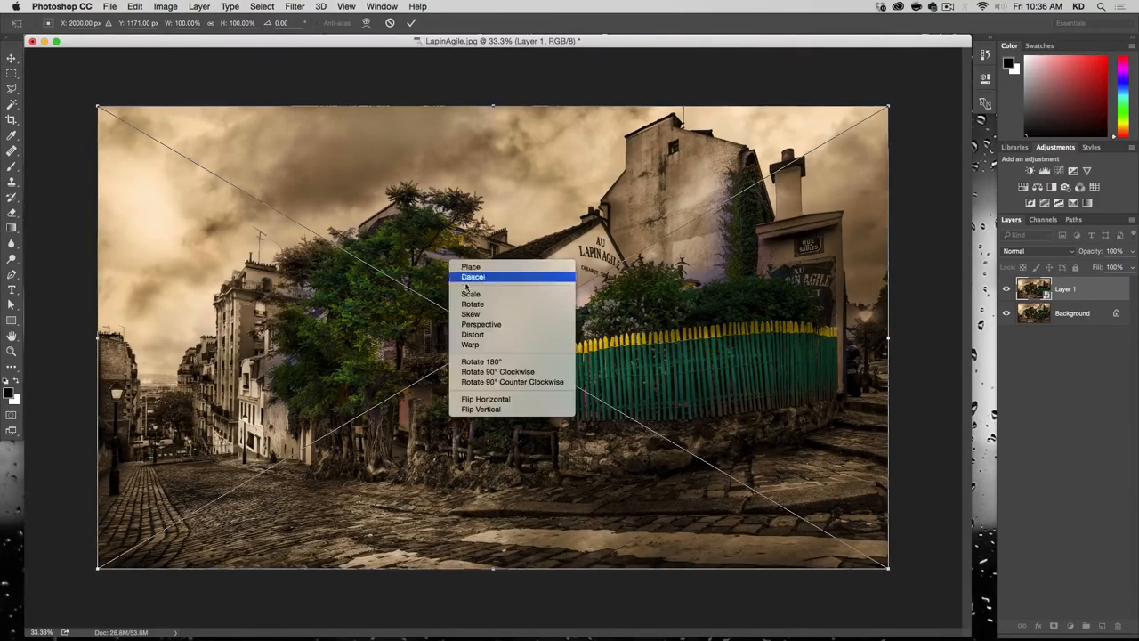
click(467, 410)
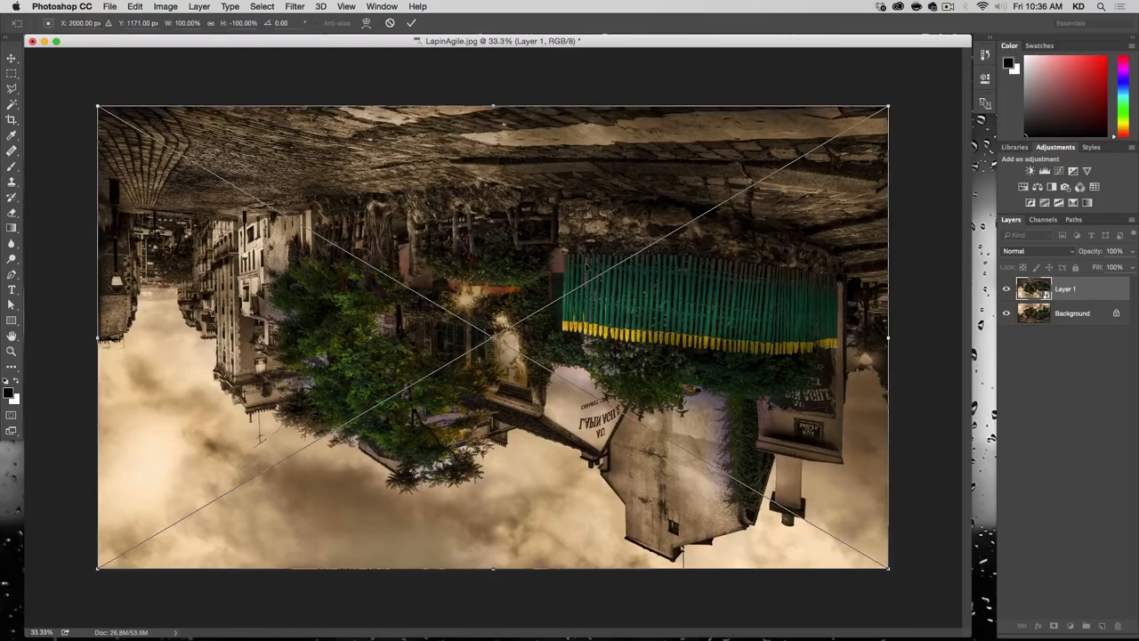
drag(539, 188, 526, 439)
key(Return)
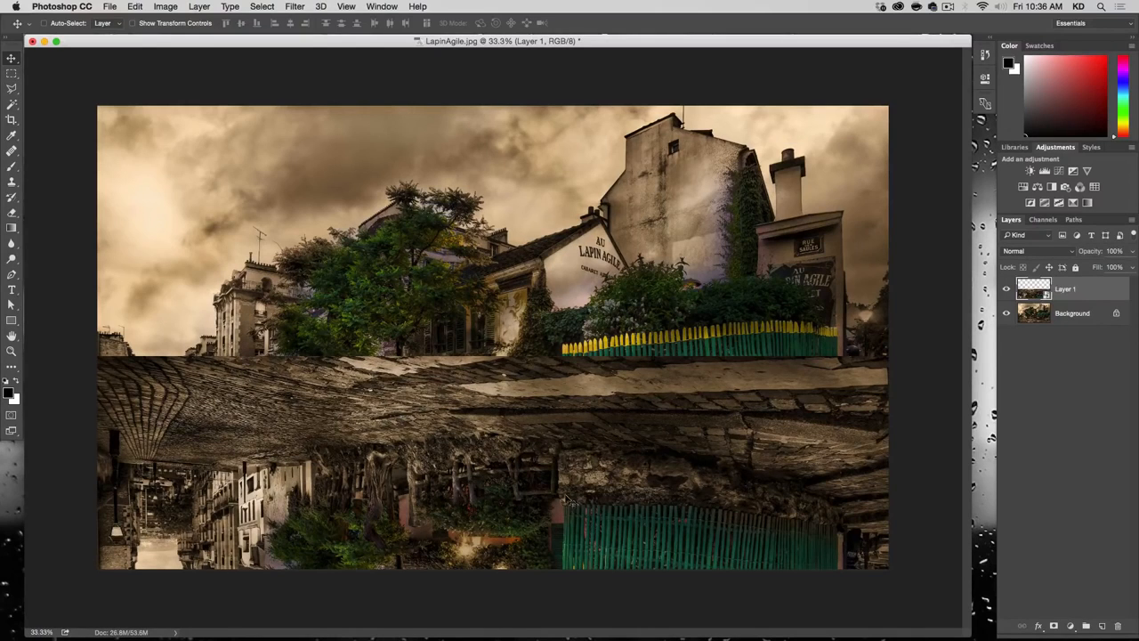
Step: Set the flipped layer's blend mode to Screen and begin a Motion Blur on it with an angle of 90°
click(1050, 251)
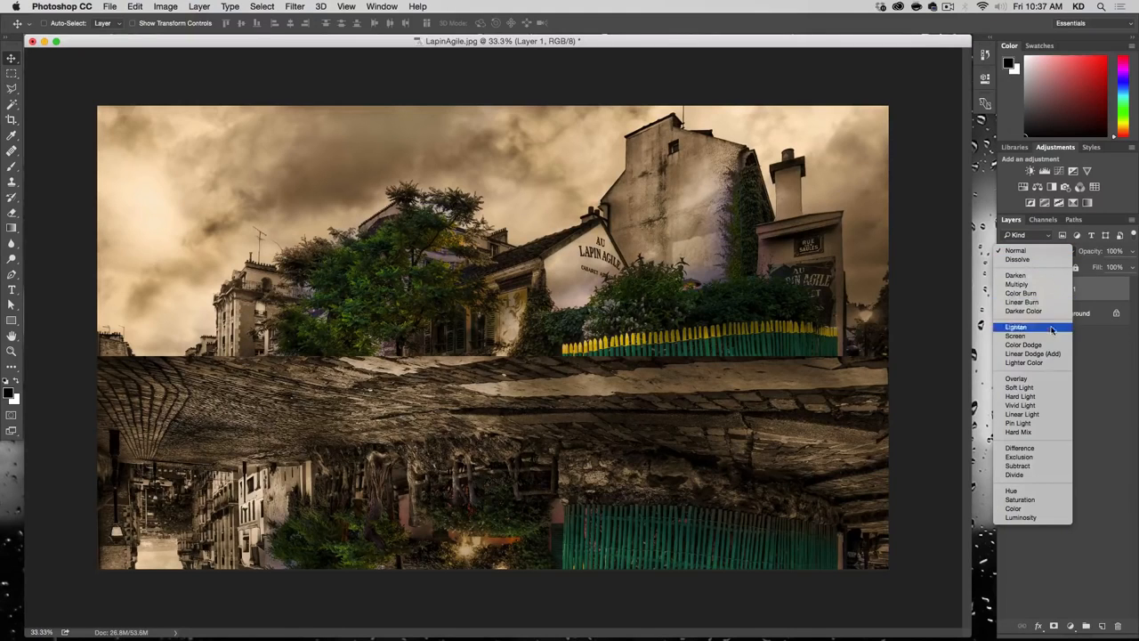
click(1049, 336)
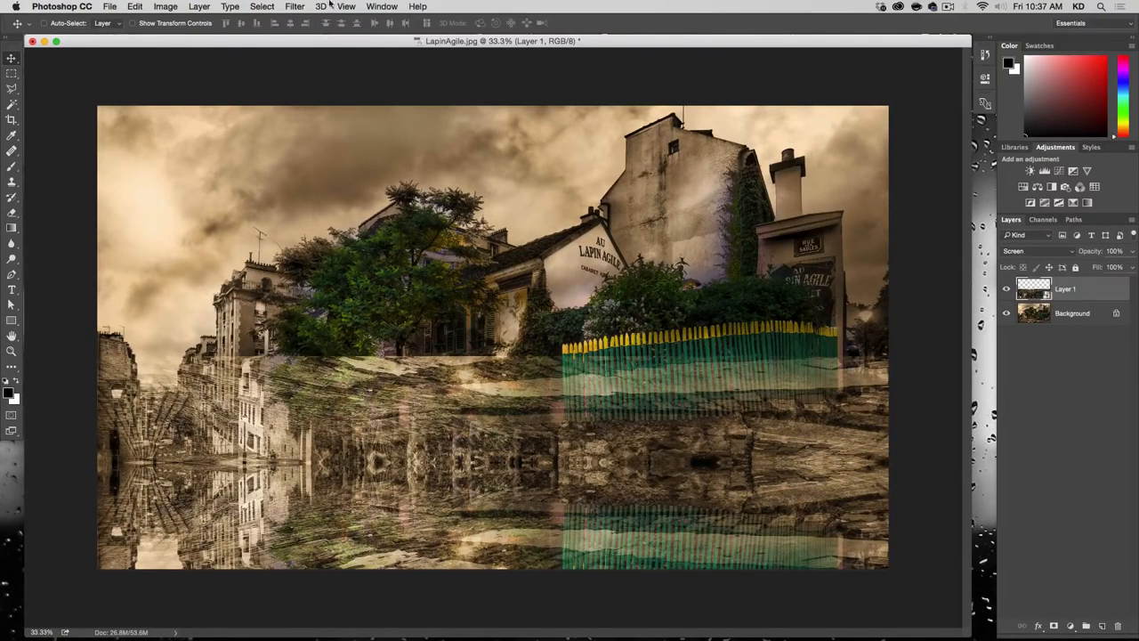
click(296, 6)
mouse_move(302, 147)
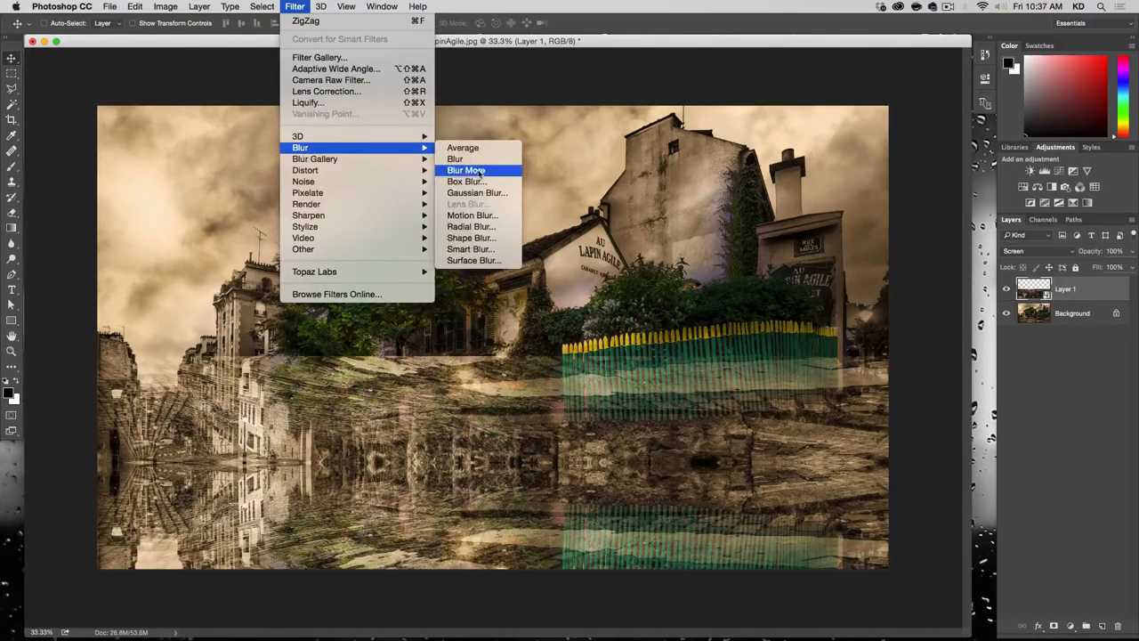
click(471, 215)
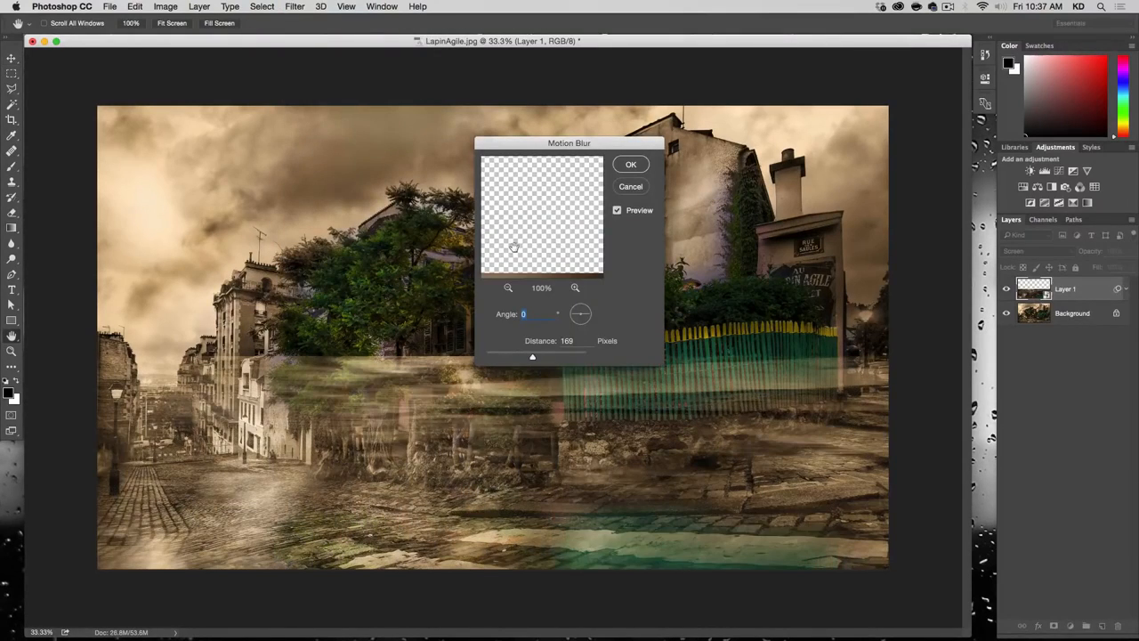
text(90)
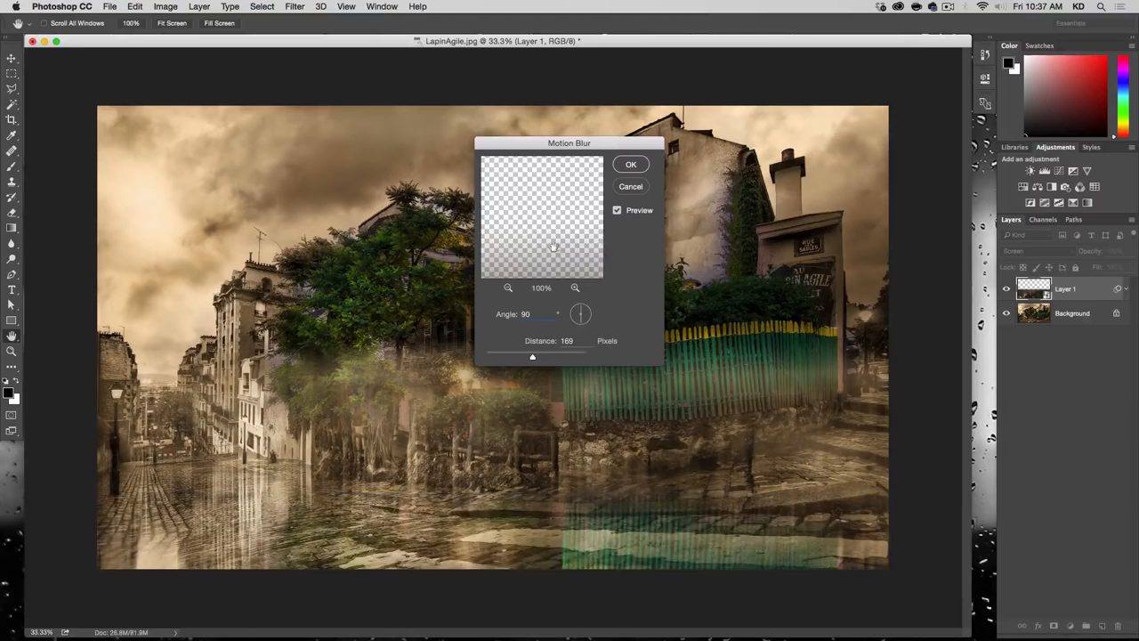
Step: Check the building reflection in the 50% preview, set the Motion Blur distance to 30 pixels and apply it
drag(503, 357, 494, 357)
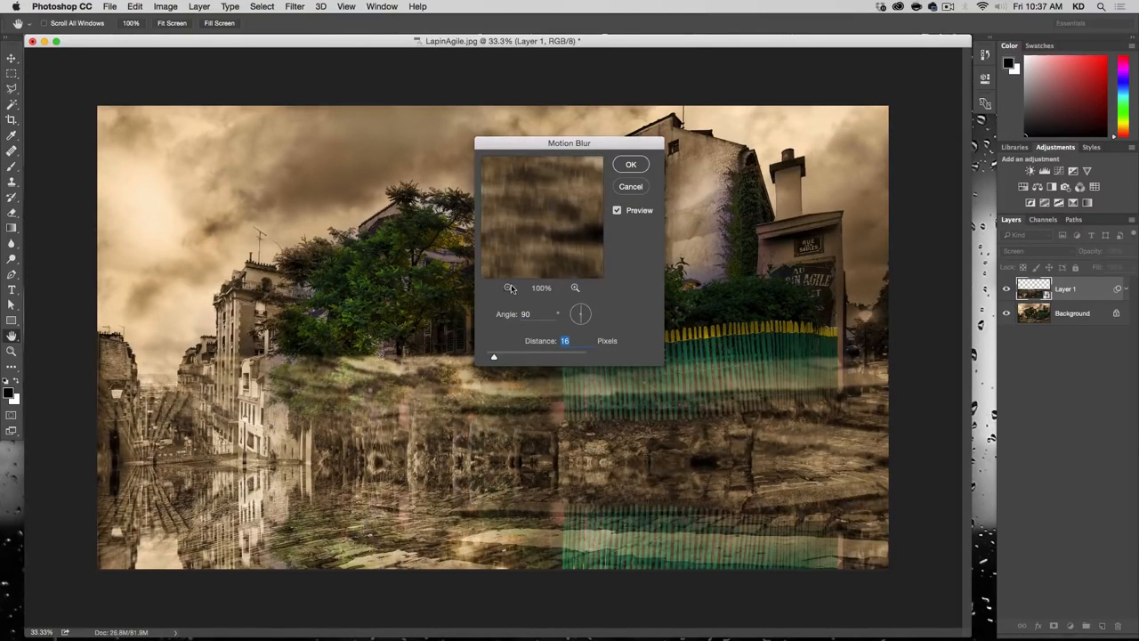
click(508, 288)
drag(553, 233, 595, 44)
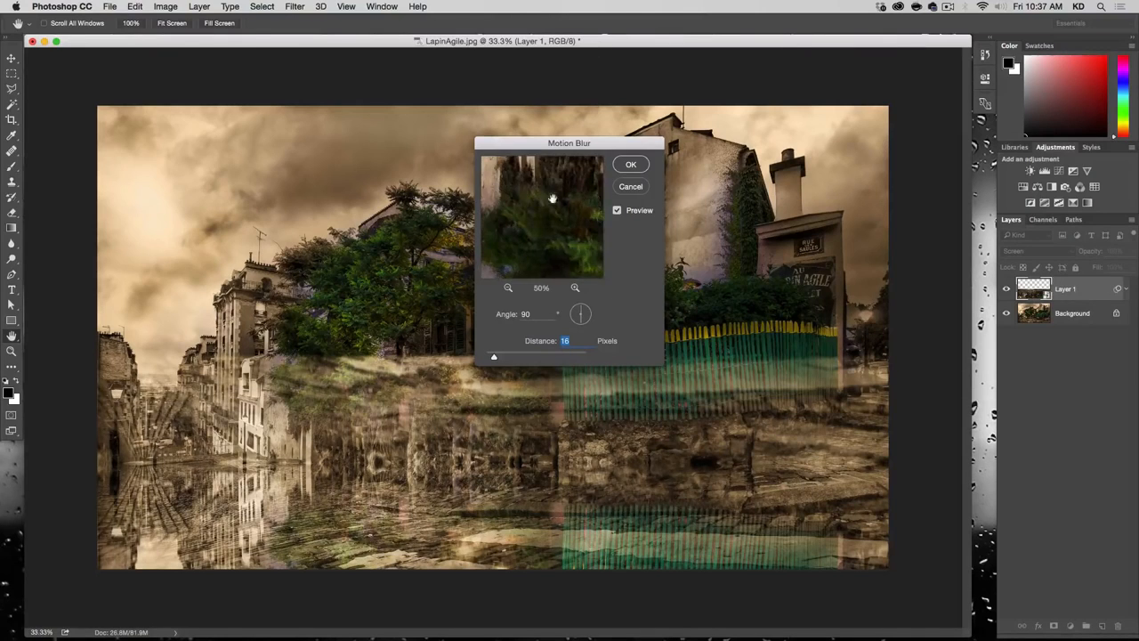
drag(552, 198, 550, 316)
drag(491, 190, 584, 223)
drag(540, 260, 560, 212)
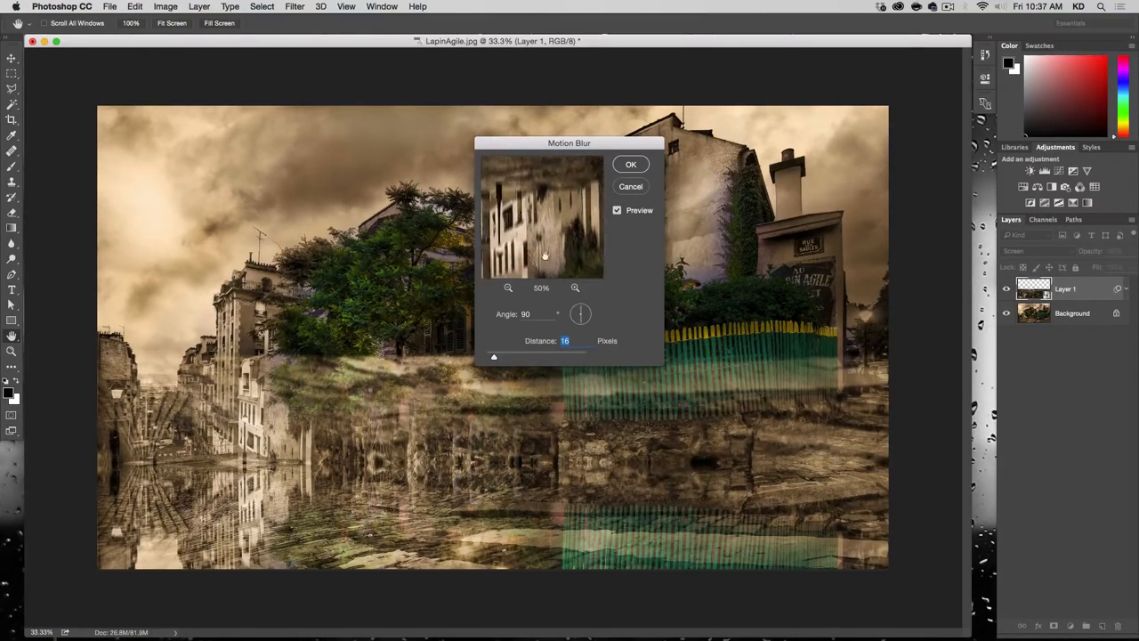
drag(502, 358, 501, 358)
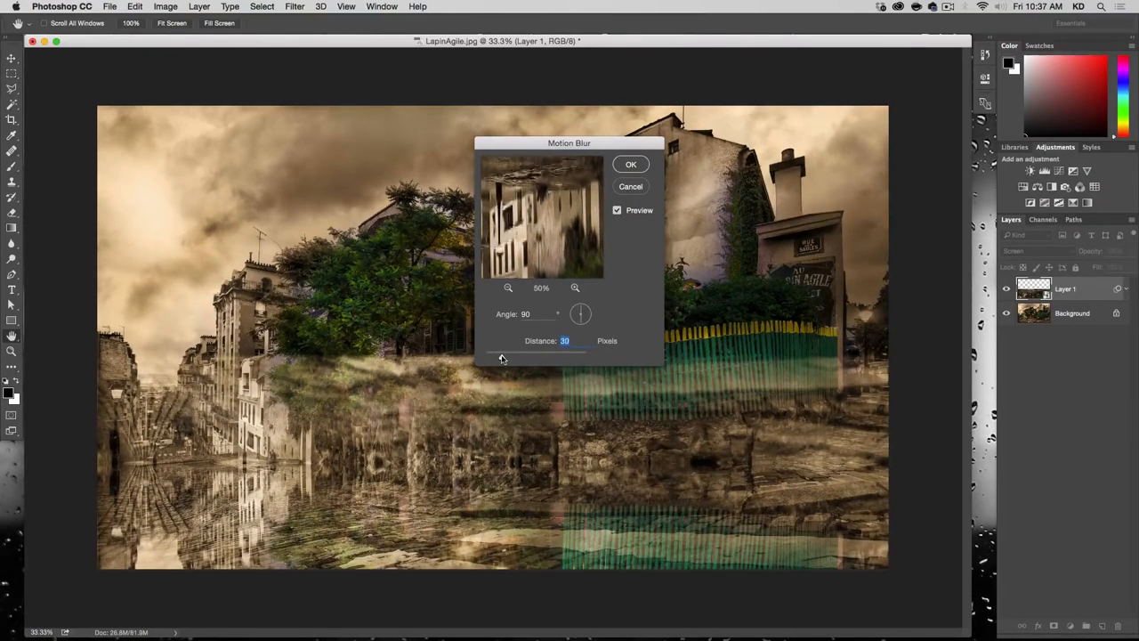
click(632, 166)
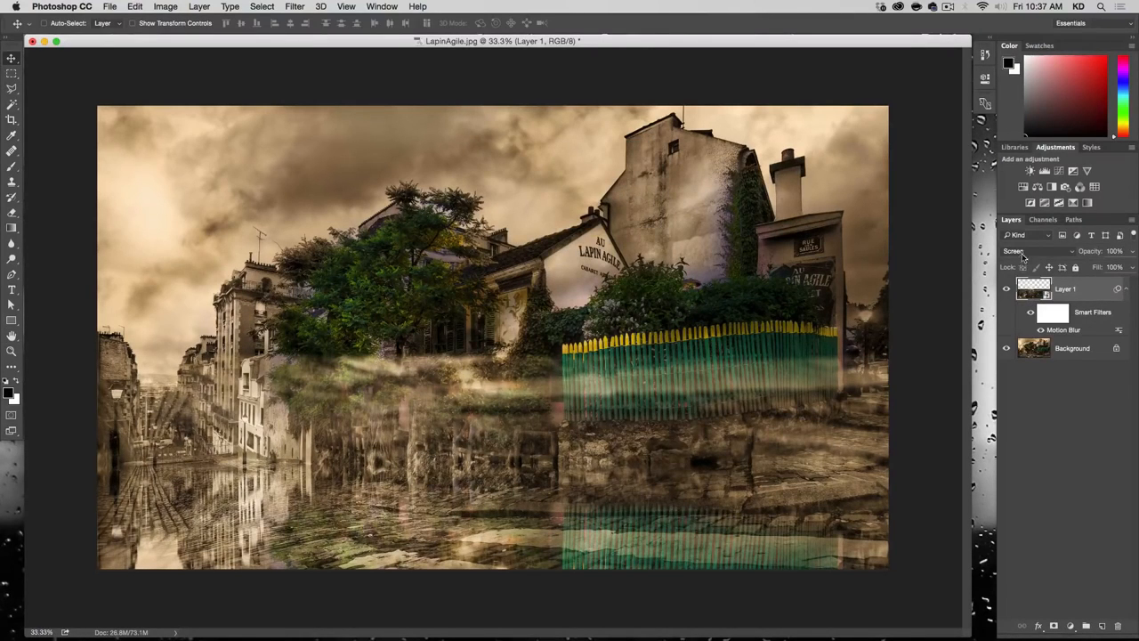
Step: Set the reflection layer to Normal and apply Displace at horizontal scale 10 and vertical scale 80, using water-displacement.psd from Episode-021-Source-Files
click(1036, 251)
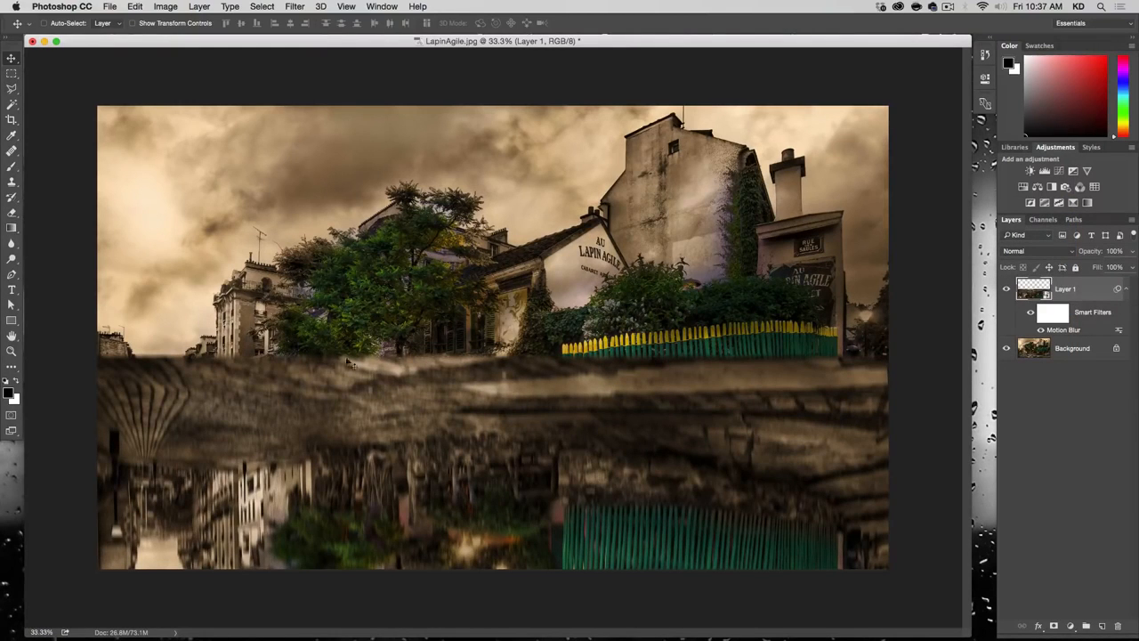
click(295, 6)
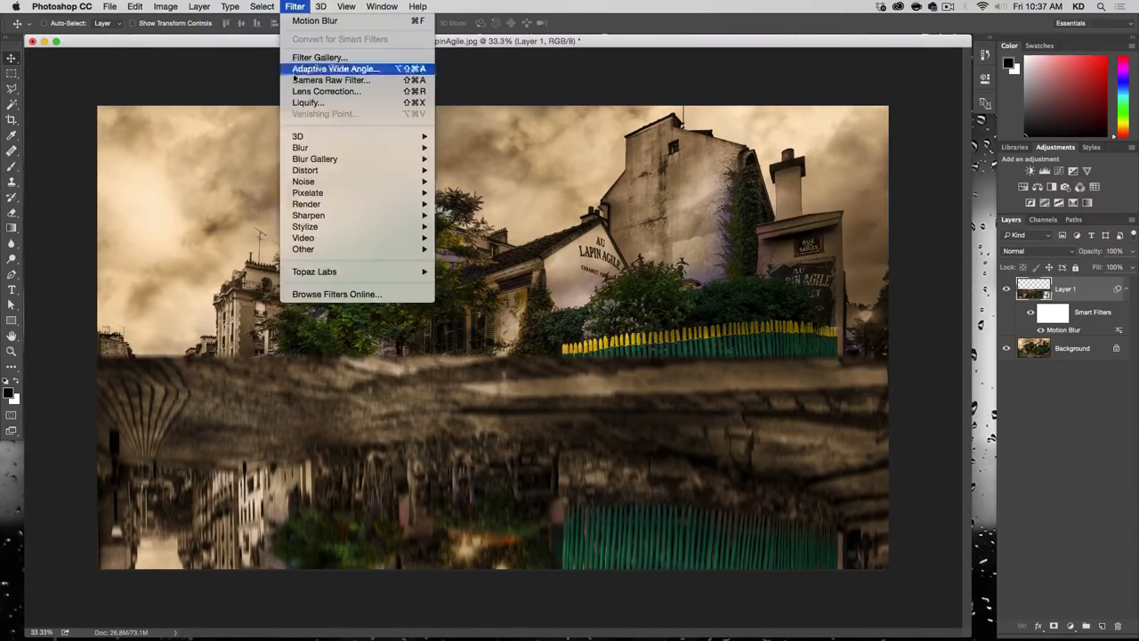
mouse_move(308, 170)
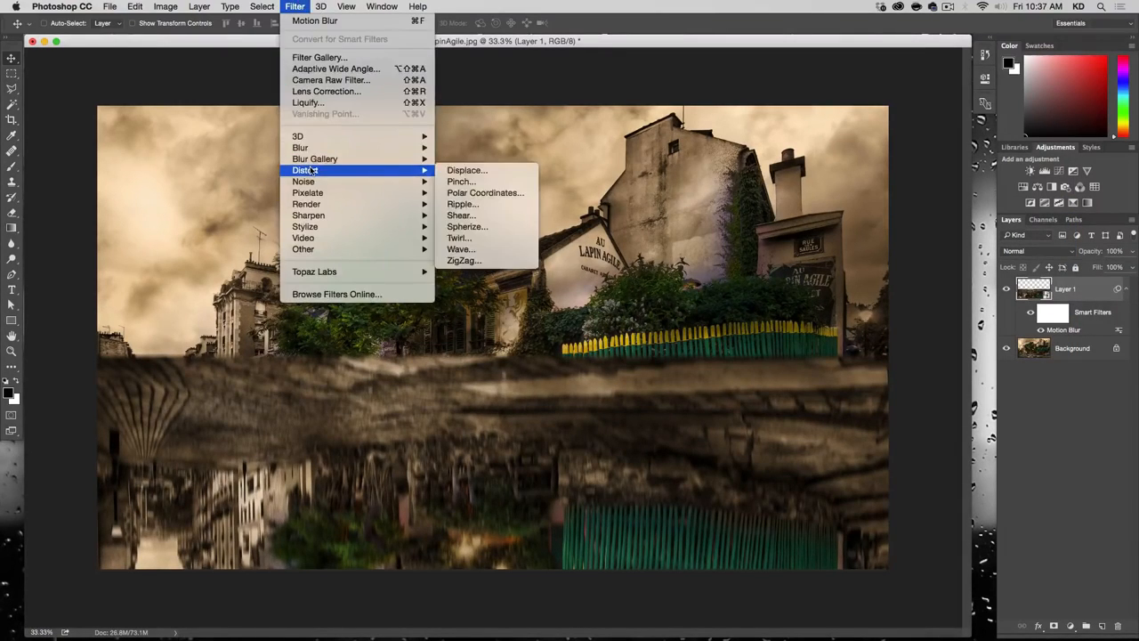
click(521, 171)
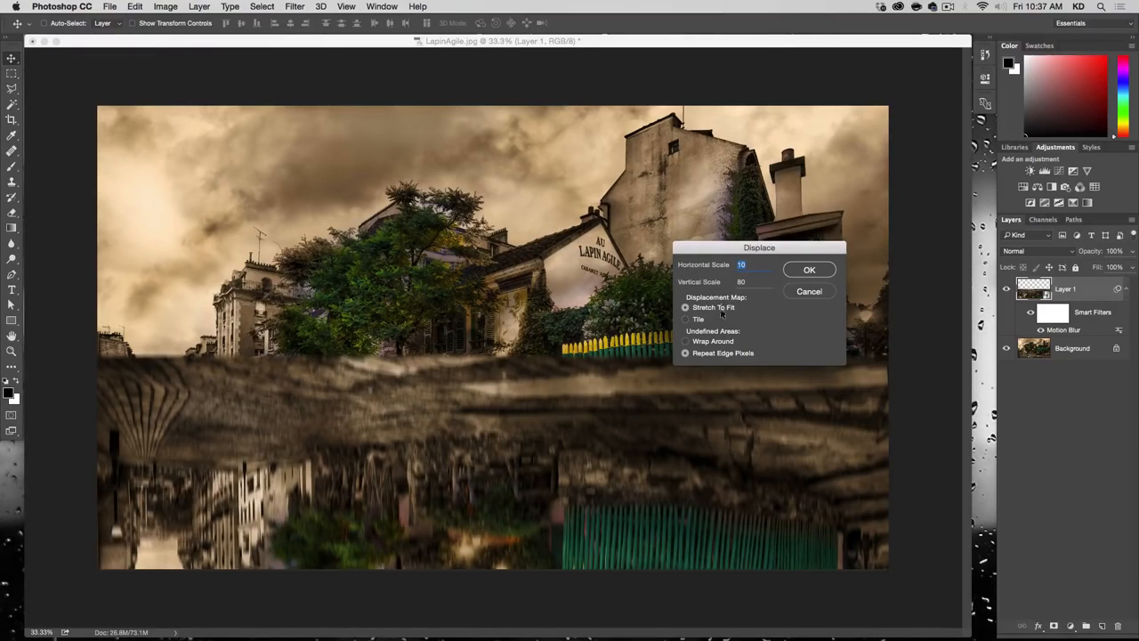
click(809, 270)
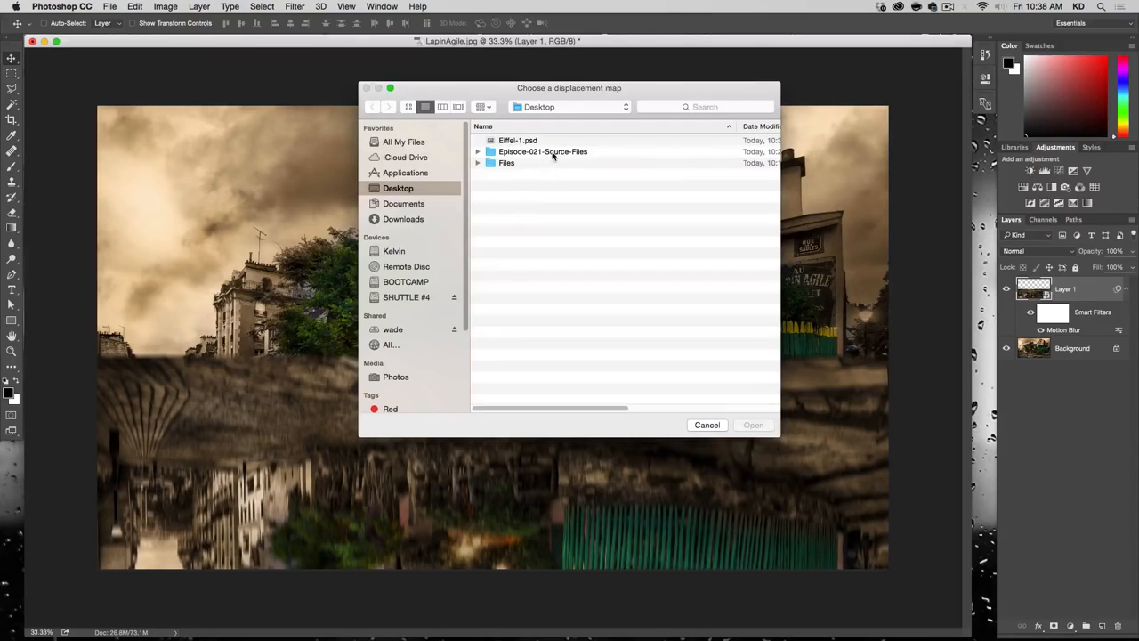
double_click(552, 153)
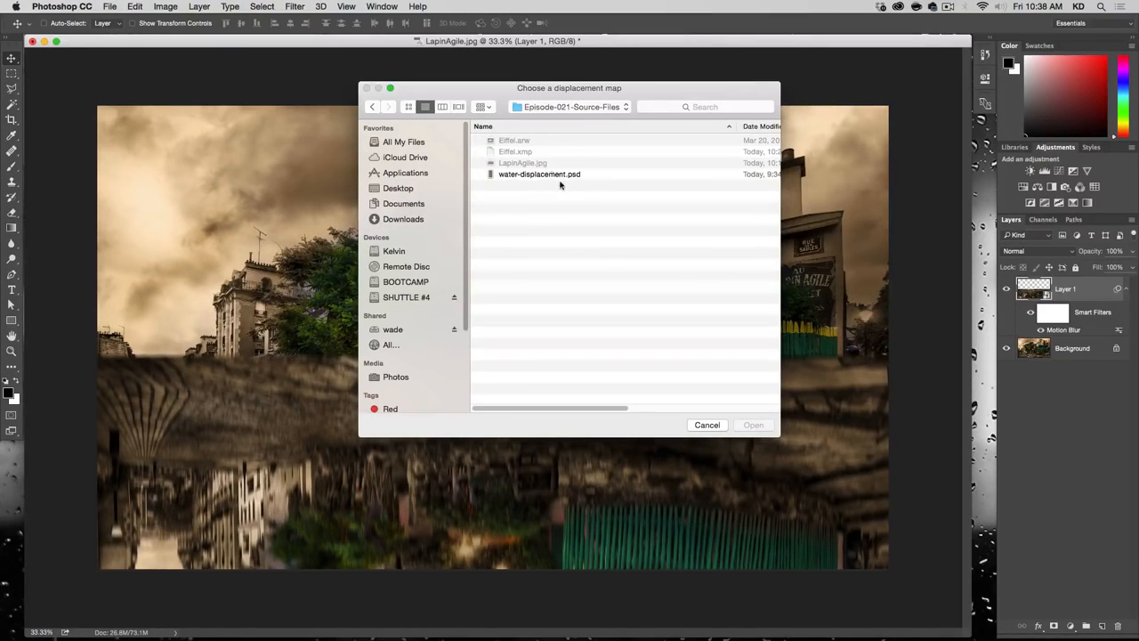
click(556, 175)
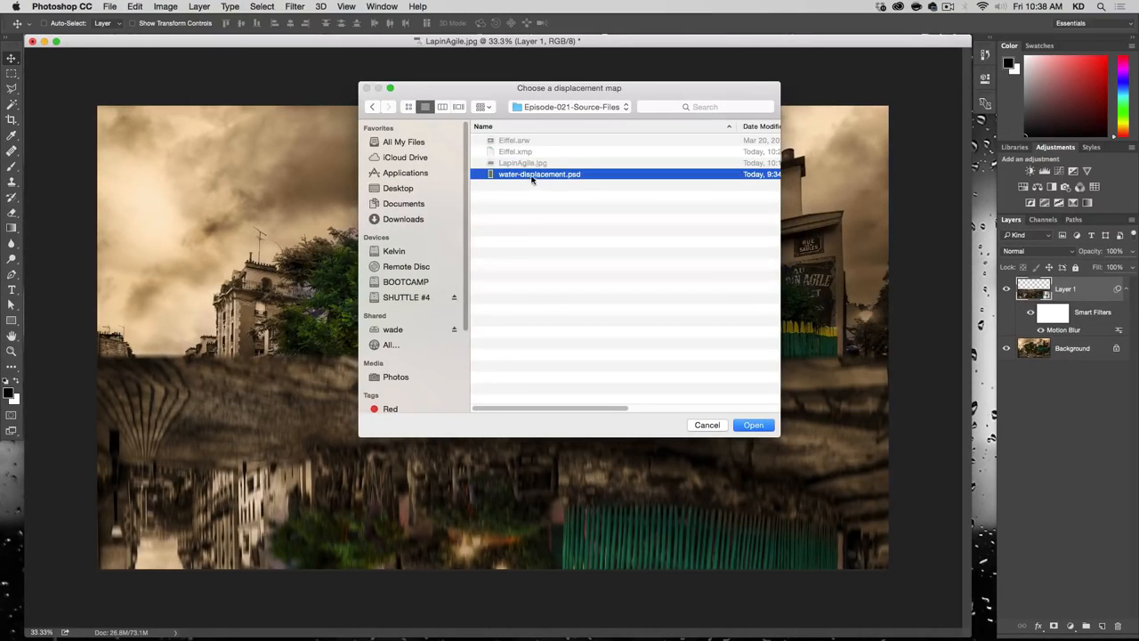
click(754, 425)
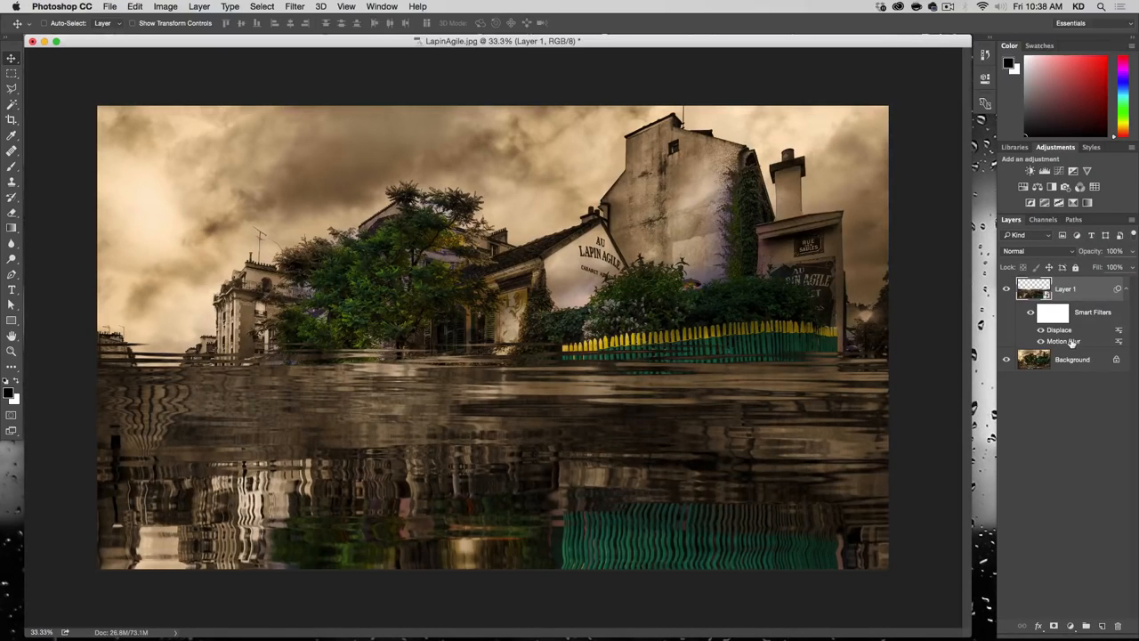
Step: Try Motion Blur above Displace in the smart filter stack and restore the original filter order
mouse_move(1071, 343)
mouse_down()
mouse_move(1065, 326)
mouse_move(1061, 343)
mouse_up()
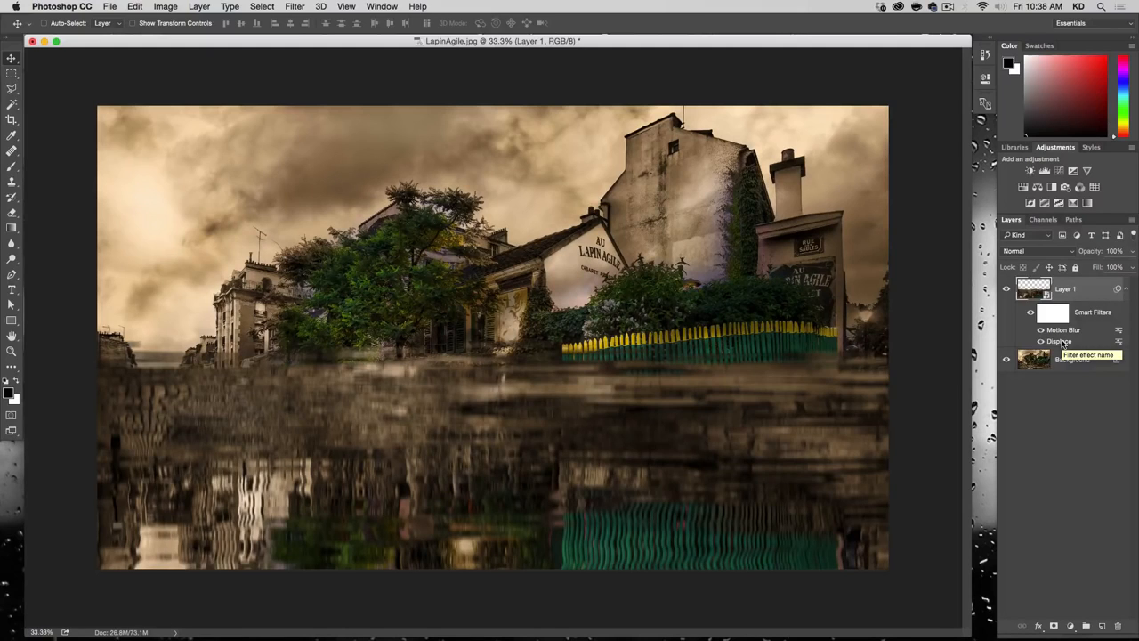
mouse_move(1064, 345)
mouse_down()
mouse_move(1063, 325)
mouse_move(1062, 336)
mouse_up()
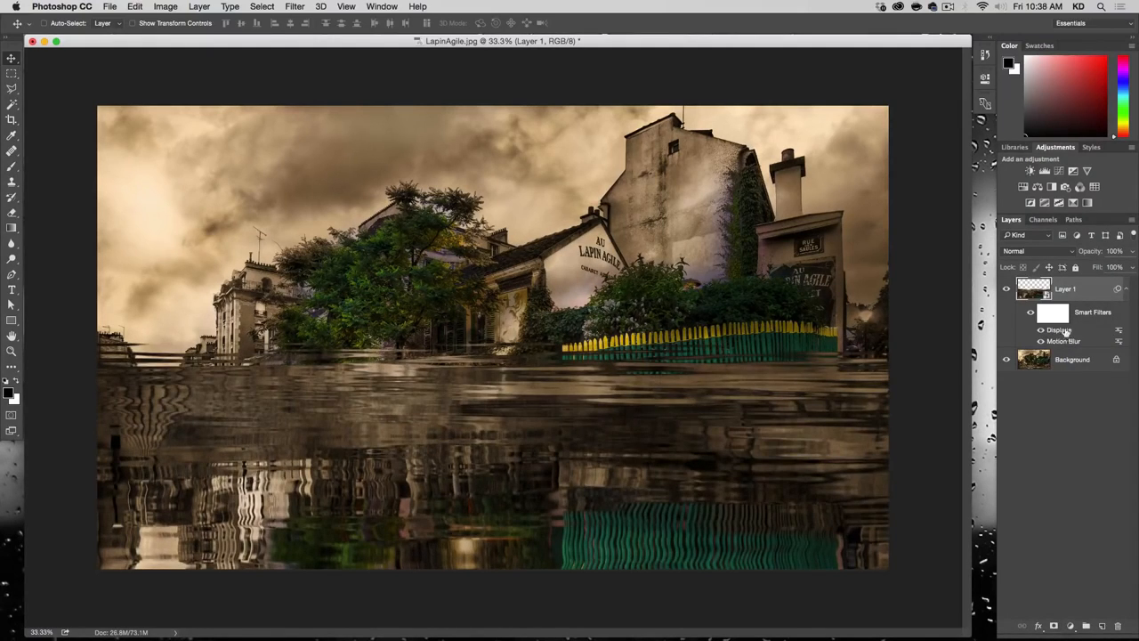
Step: Set the reflection layer's blend mode to Screen and compare the image with that layer hidden and shown
click(1038, 253)
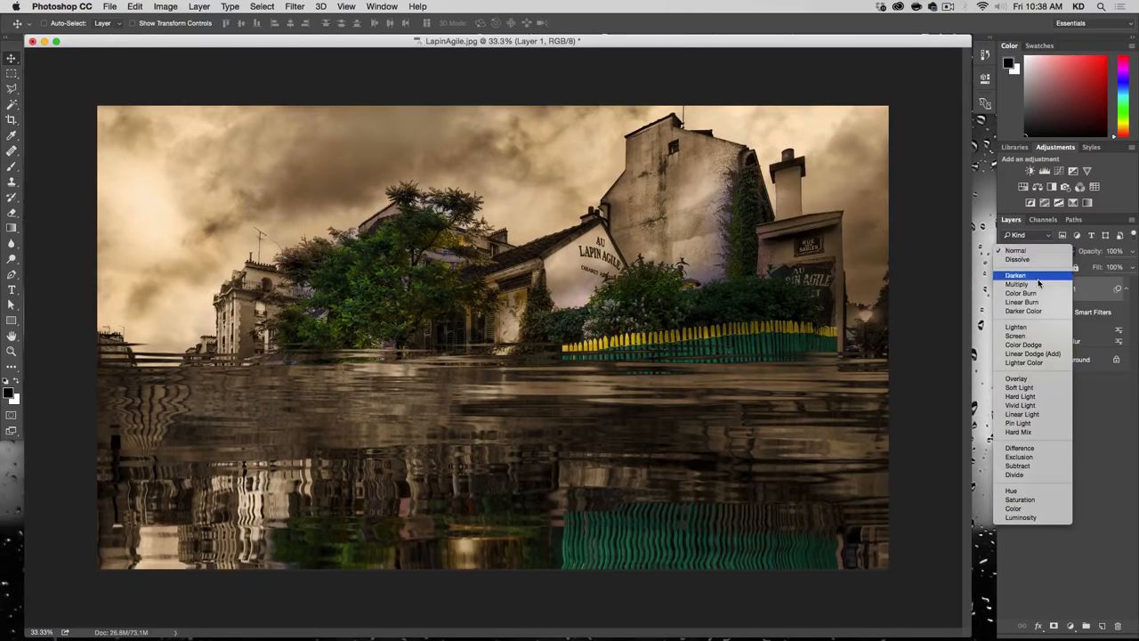
click(1035, 336)
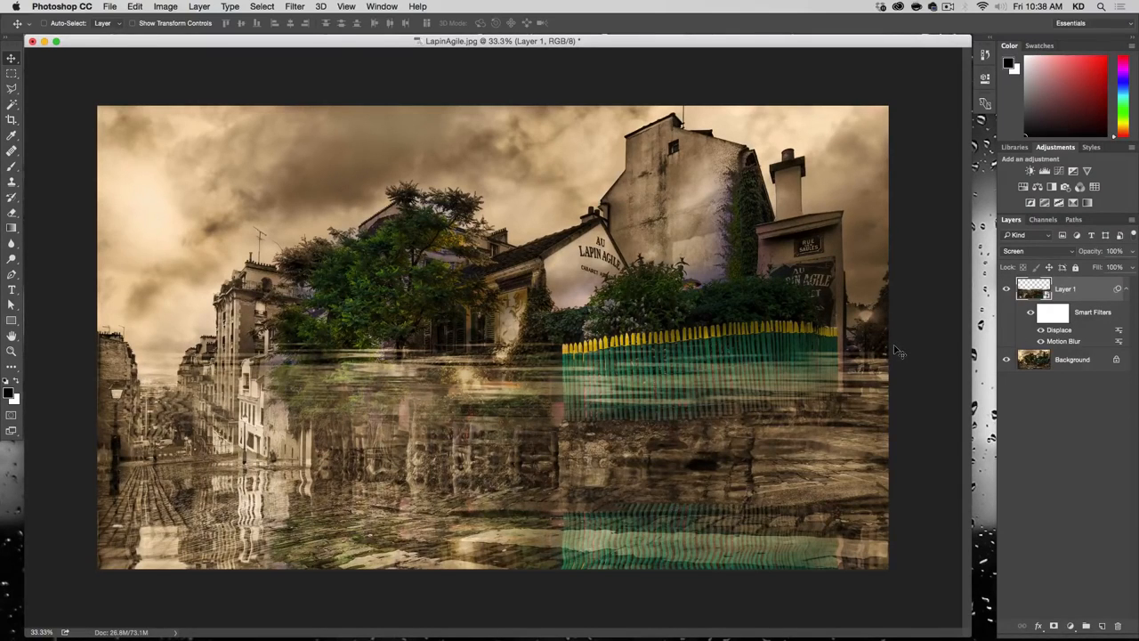
key(alt+super)
key(alt+super+minus)
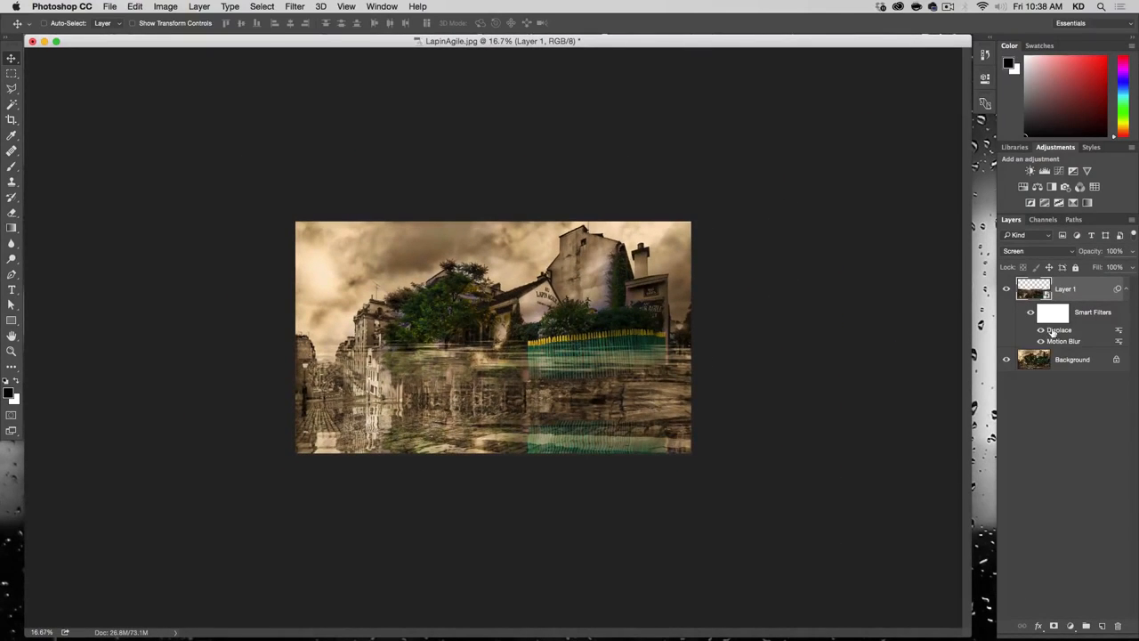
click(1006, 288)
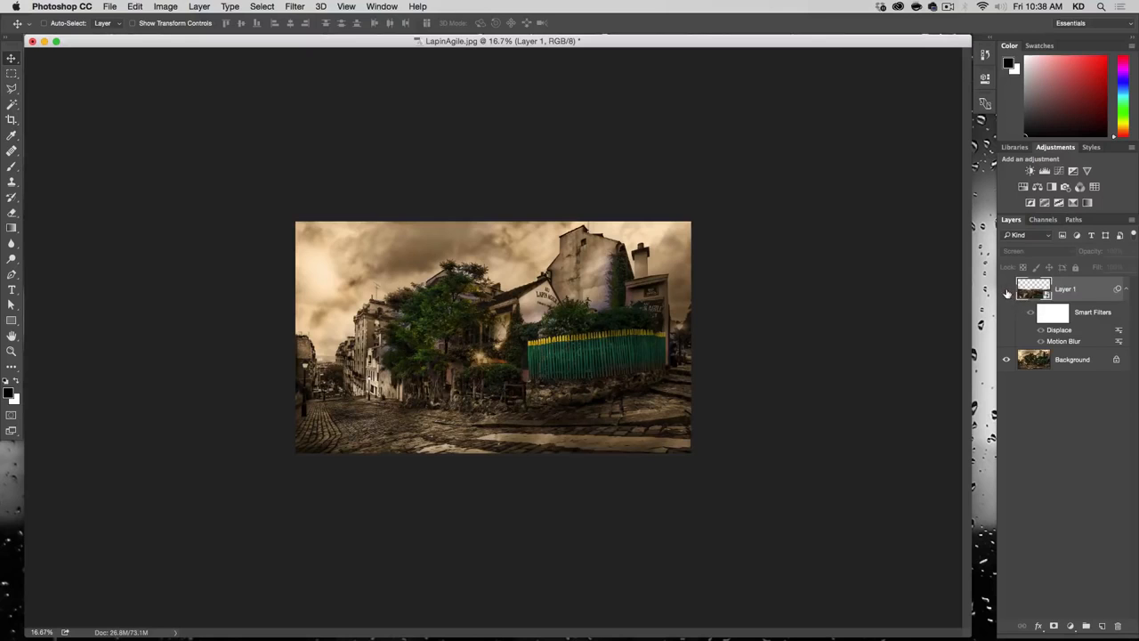
click(1006, 289)
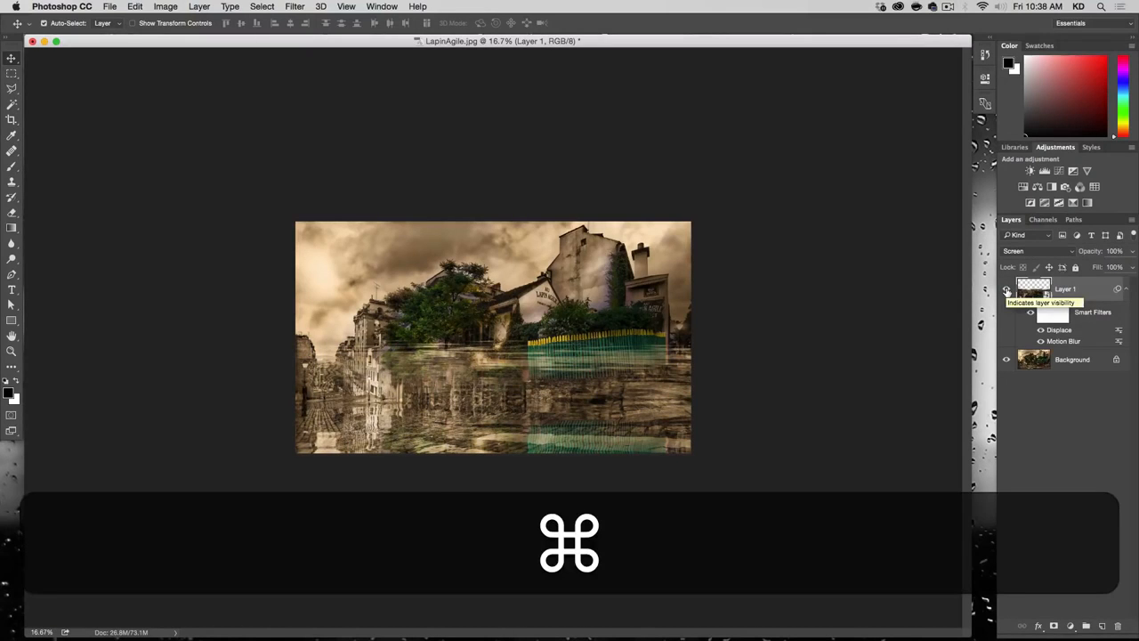
Step: Skew the reflection layer vertically to follow the sloping street, lowering its right edge and raising its left edge, and apply the transform
key(super+t)
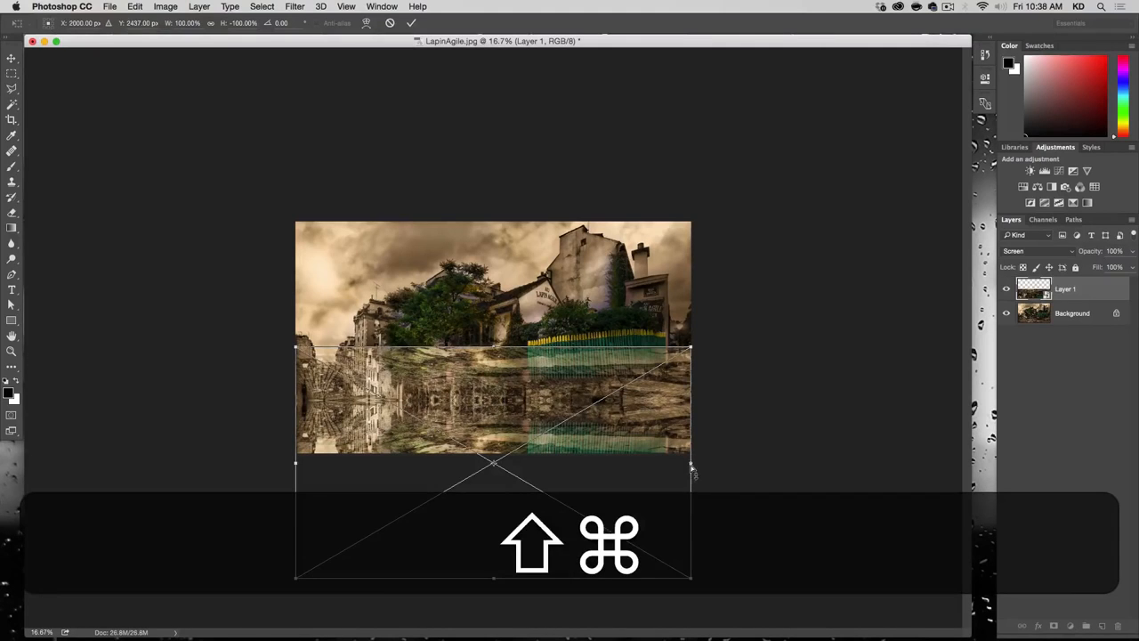
drag(698, 461, 690, 487)
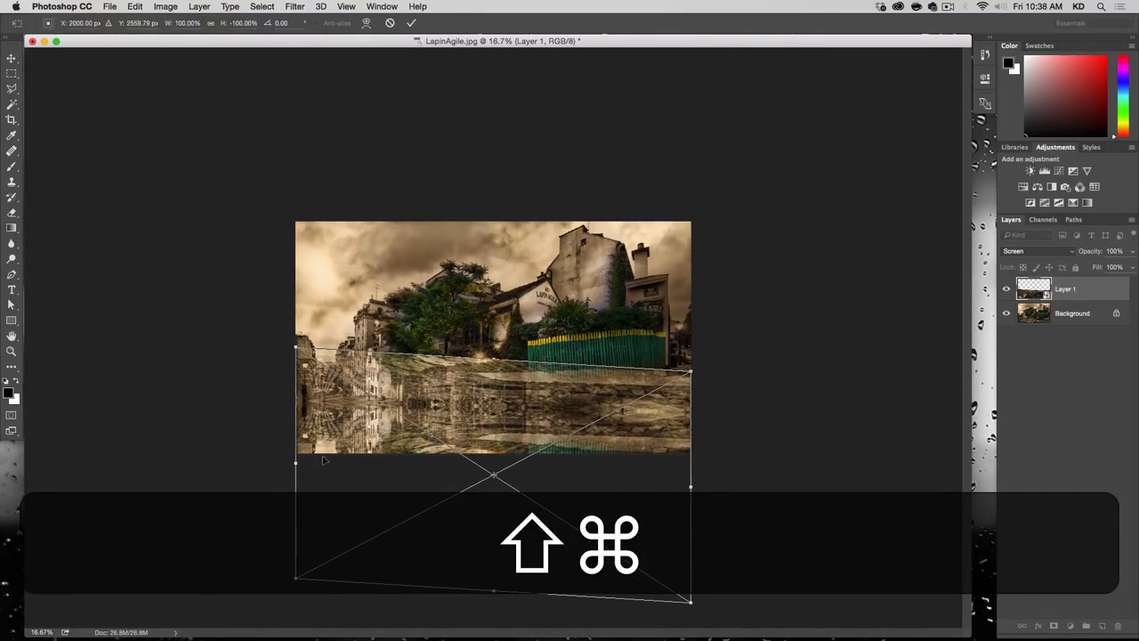
drag(298, 463, 297, 447)
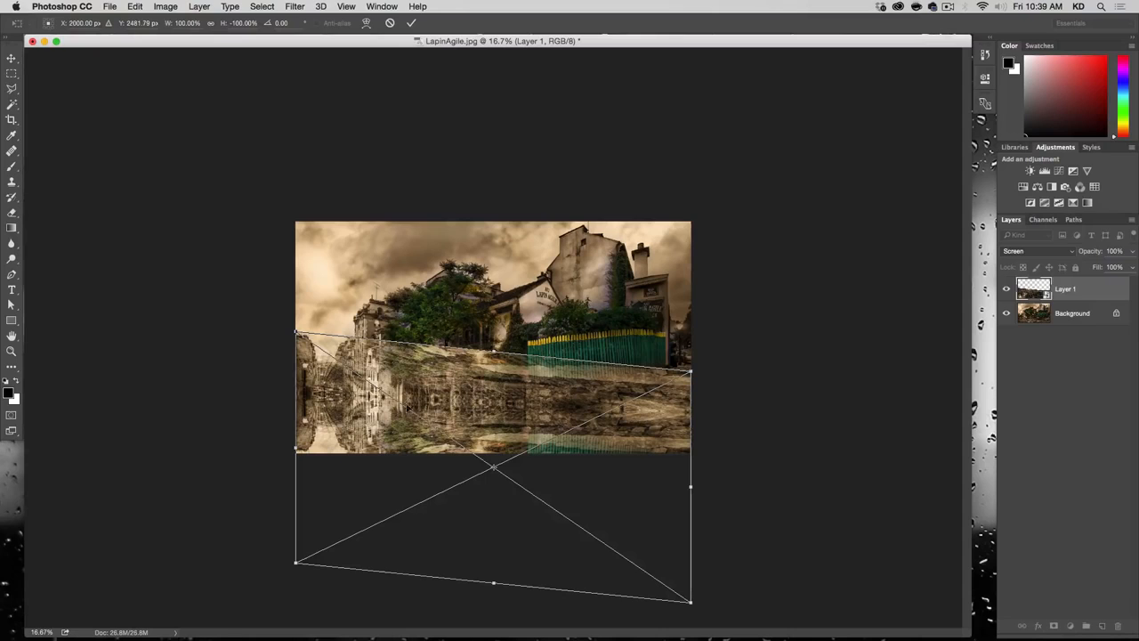
drag(578, 473, 579, 478)
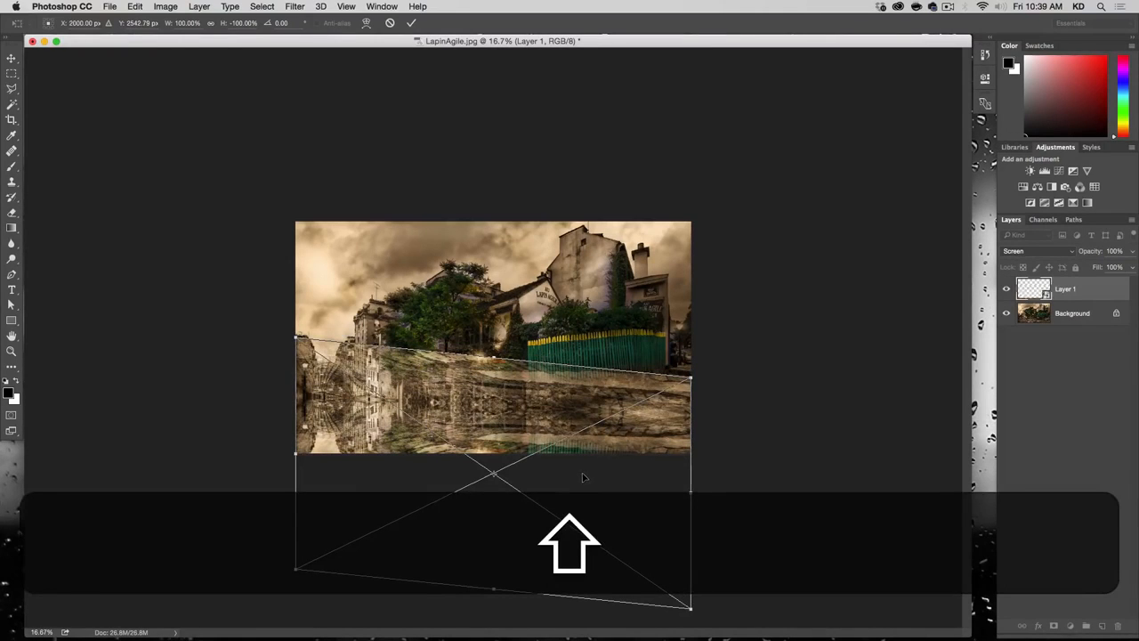
drag(299, 456, 298, 450)
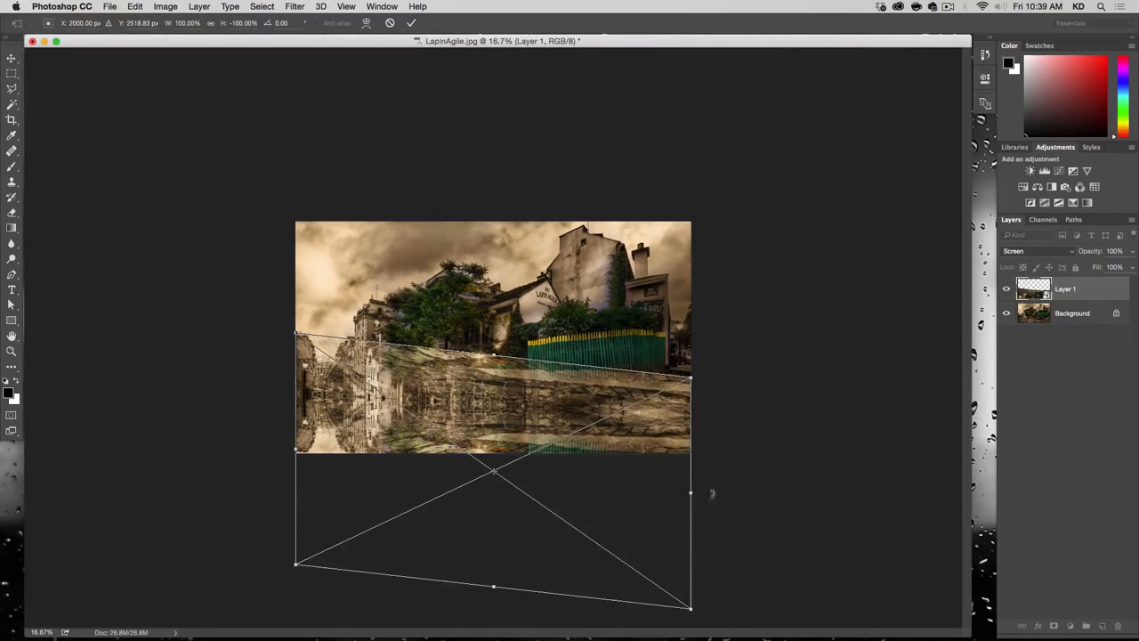
drag(691, 493, 691, 497)
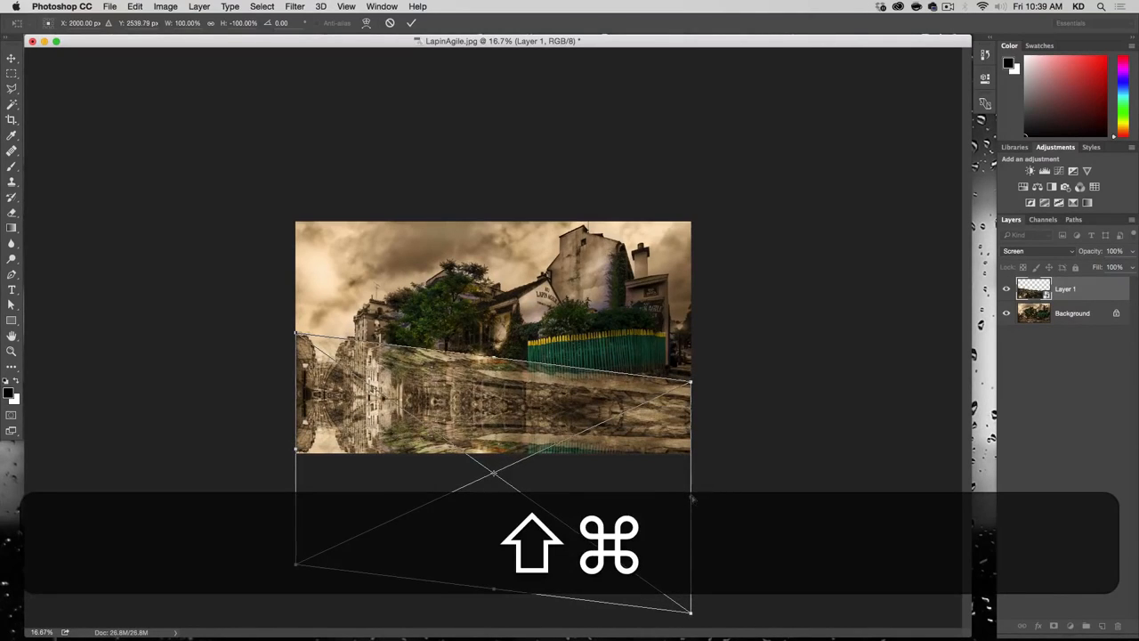
key(Return)
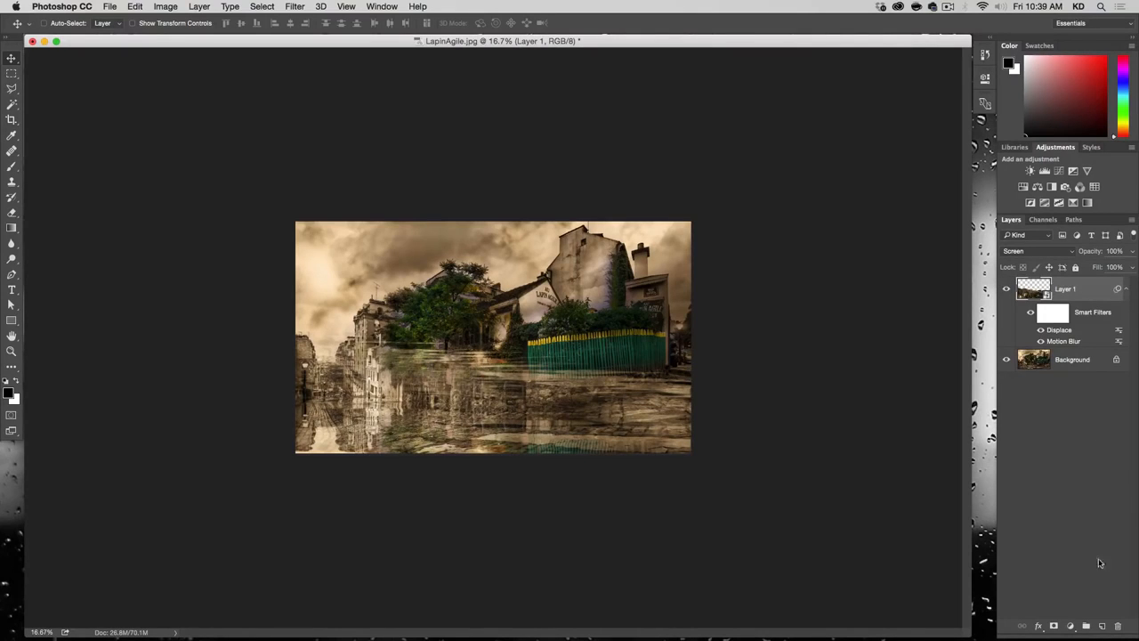
Step: Add a black layer mask to the reflection layer and paint white over the street with a soft 486 px brush
key(alt)
alt+click(1053, 626)
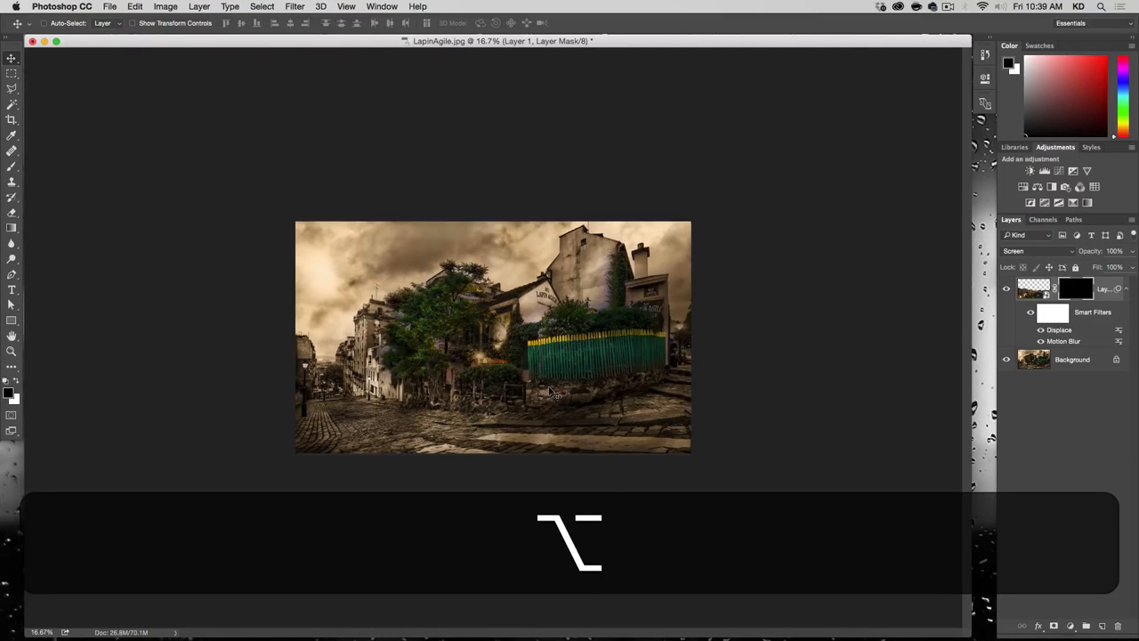
key(alt+super+plus)
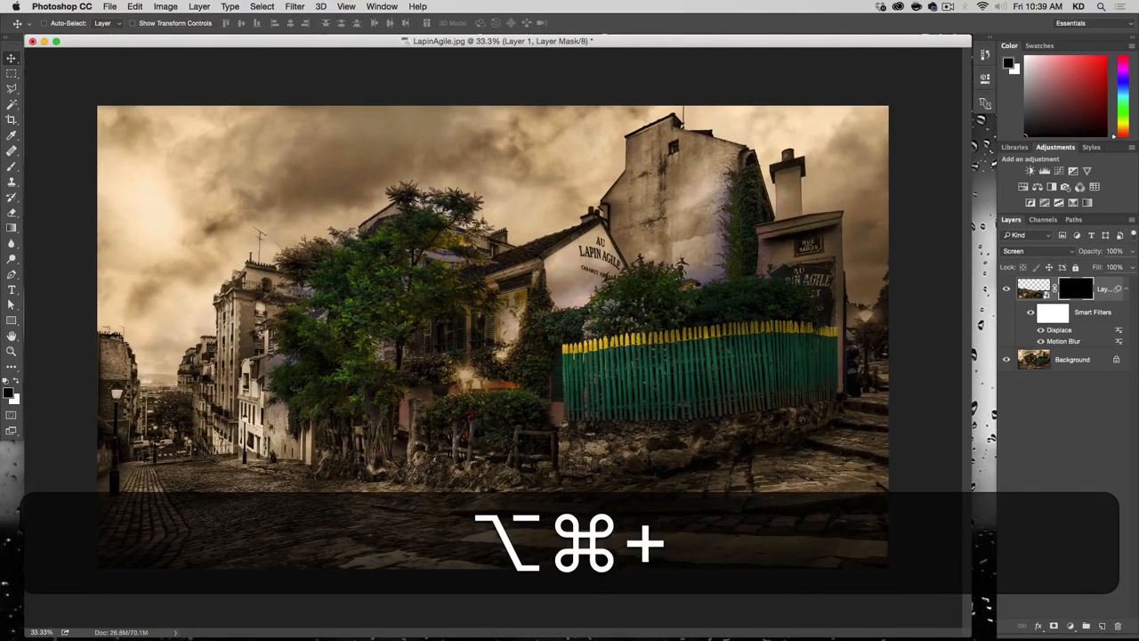
key(b)
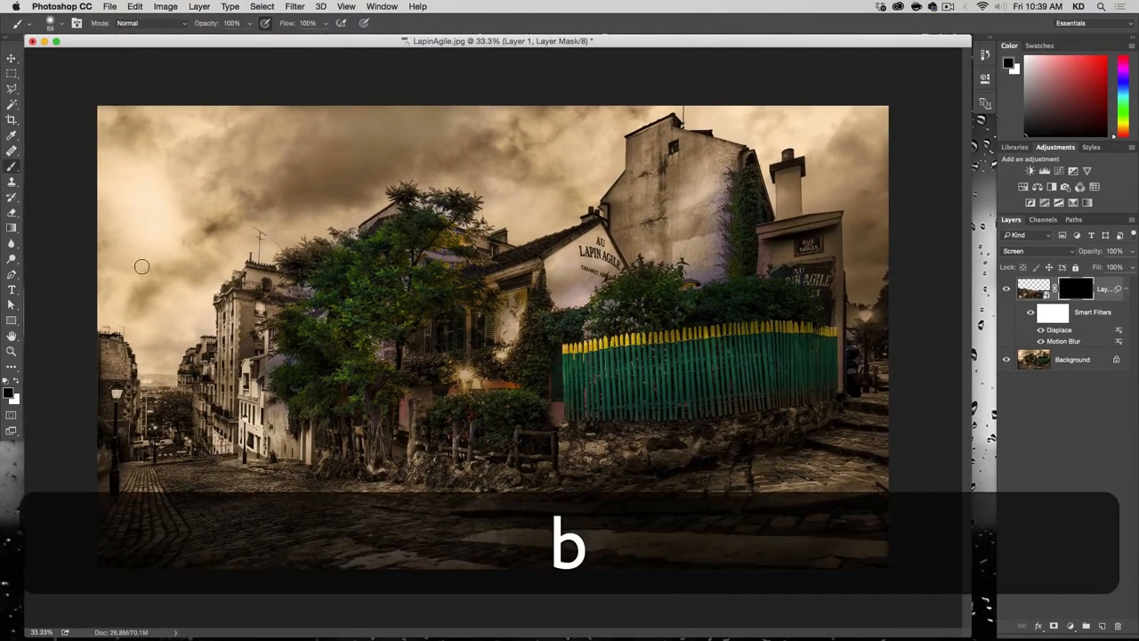
key(x)
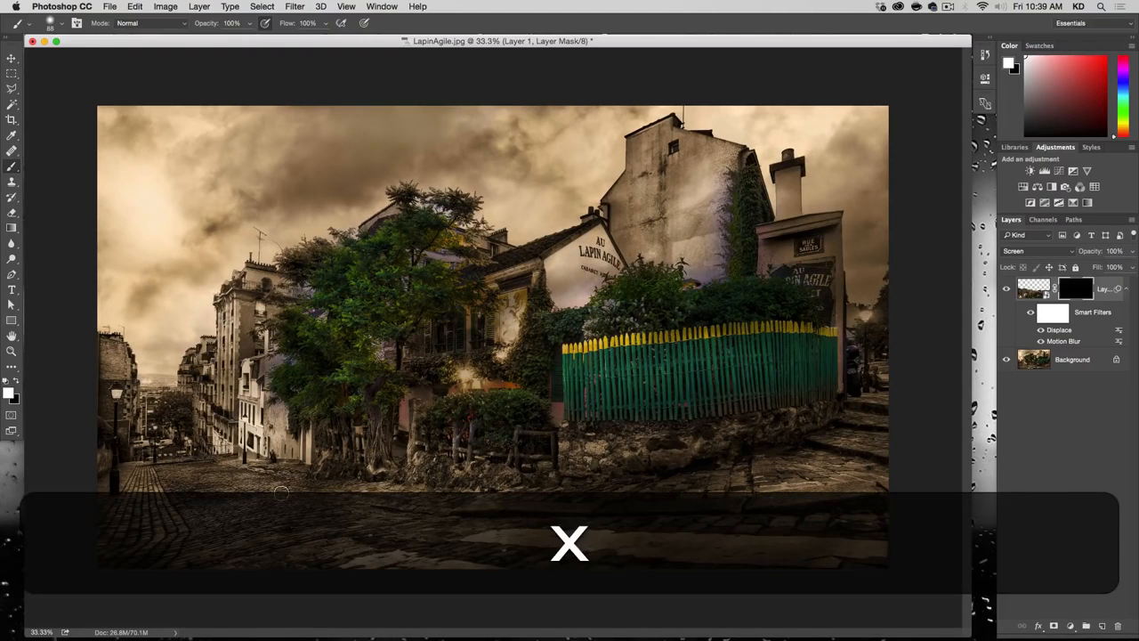
drag(280, 492, 327, 436)
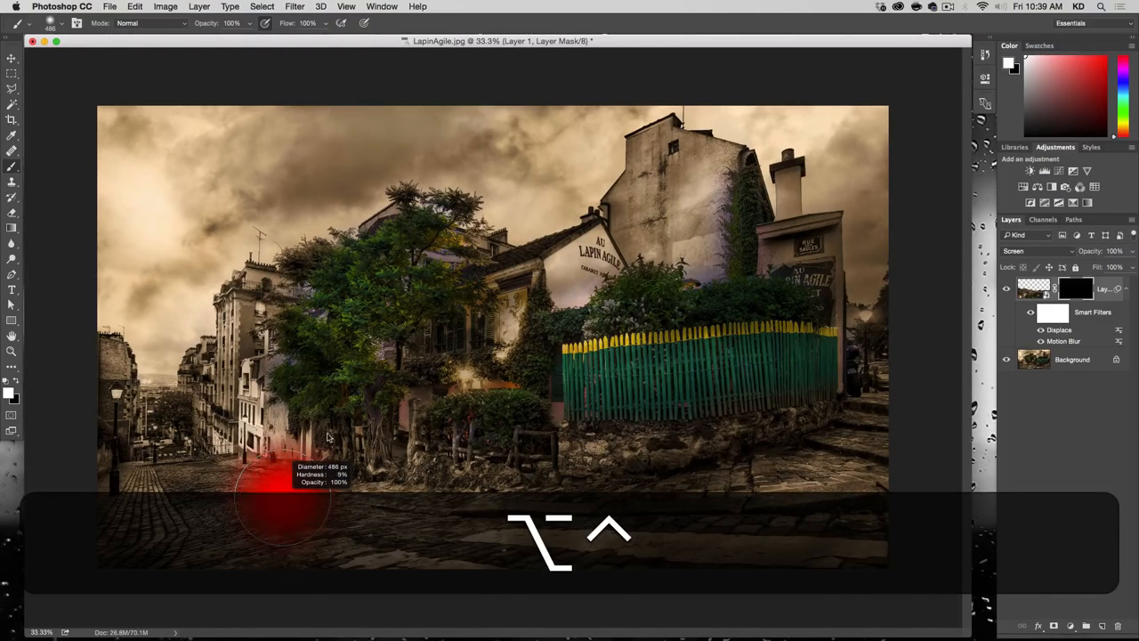
drag(329, 394, 330, 394)
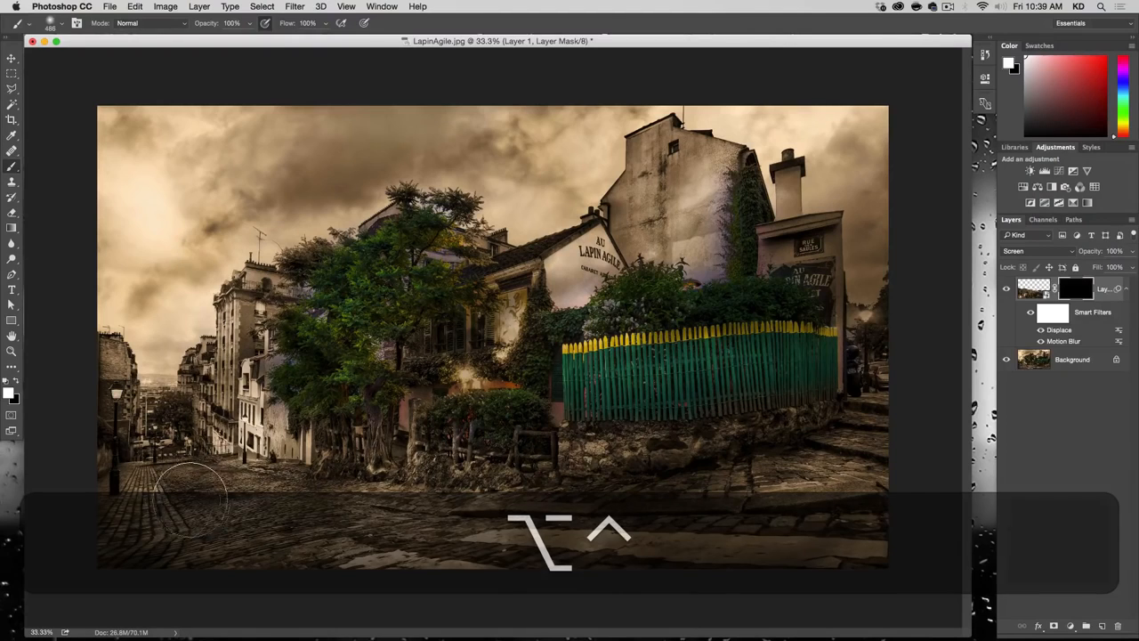
mouse_move(216, 500)
mouse_down()
mouse_move(128, 505)
mouse_move(148, 506)
mouse_move(140, 542)
mouse_move(216, 542)
mouse_move(331, 521)
mouse_move(635, 533)
mouse_move(794, 497)
mouse_move(845, 555)
mouse_move(893, 521)
mouse_move(852, 477)
mouse_move(890, 449)
mouse_move(883, 436)
mouse_move(786, 496)
mouse_move(640, 524)
mouse_move(400, 542)
mouse_move(738, 493)
mouse_move(863, 468)
mouse_move(819, 454)
mouse_move(921, 448)
mouse_move(887, 472)
mouse_move(822, 440)
mouse_move(908, 394)
mouse_up()
Step: Fade the reflection on the mask with black and a 1284 px soft brush, and compare the image with the layer hidden and shown
key(x)
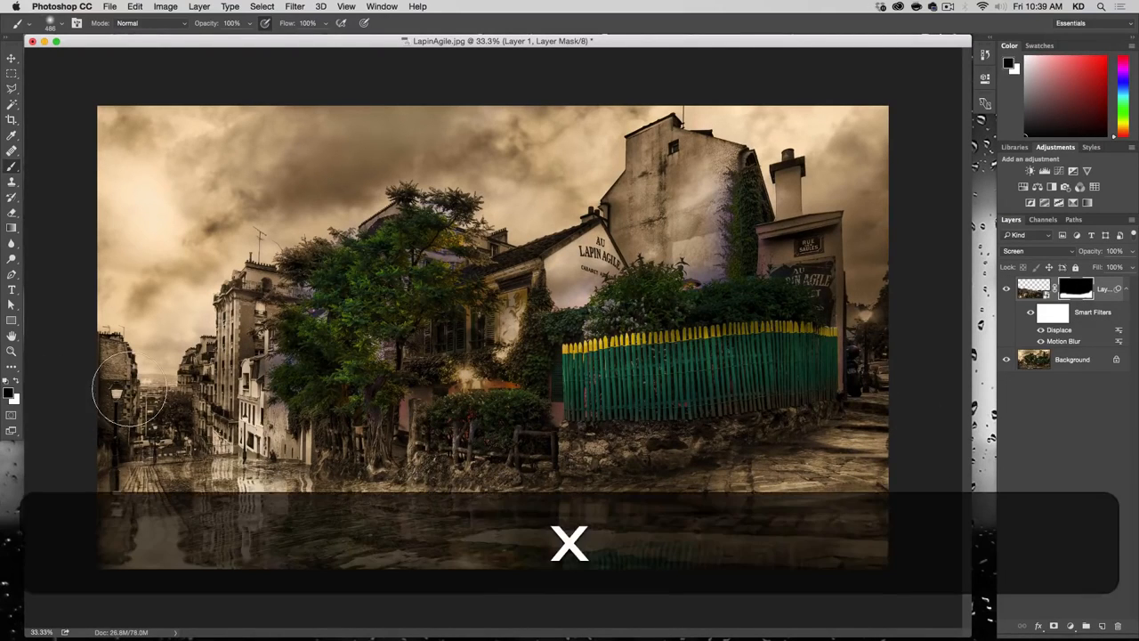
ctrl+alt+drag(712, 356, 819, 356)
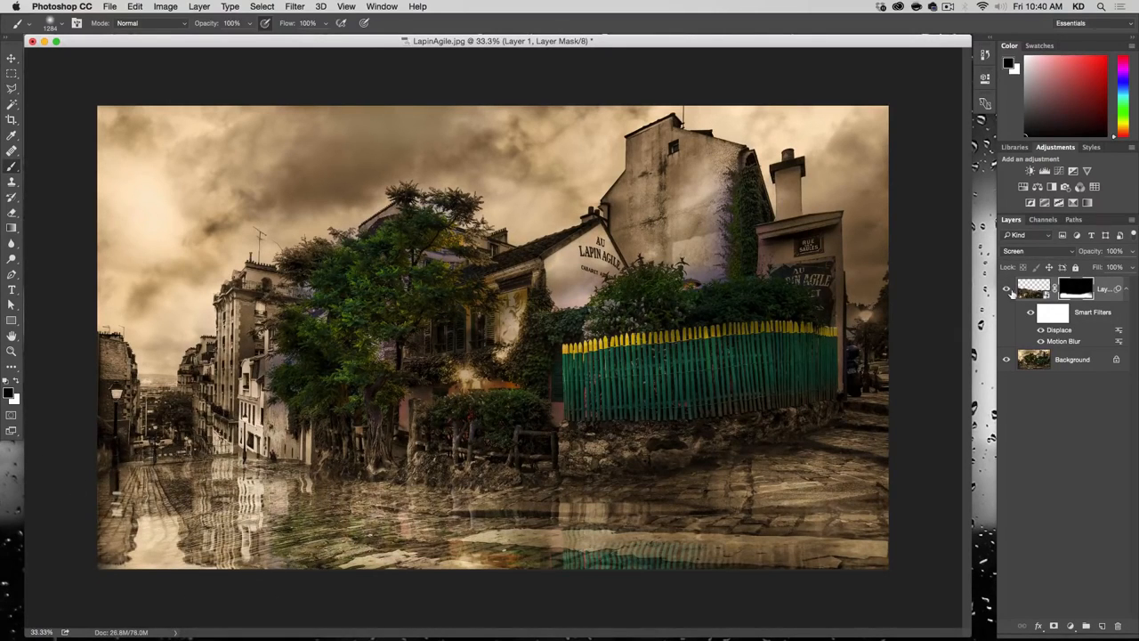
click(1006, 289)
click(1007, 288)
click(1006, 288)
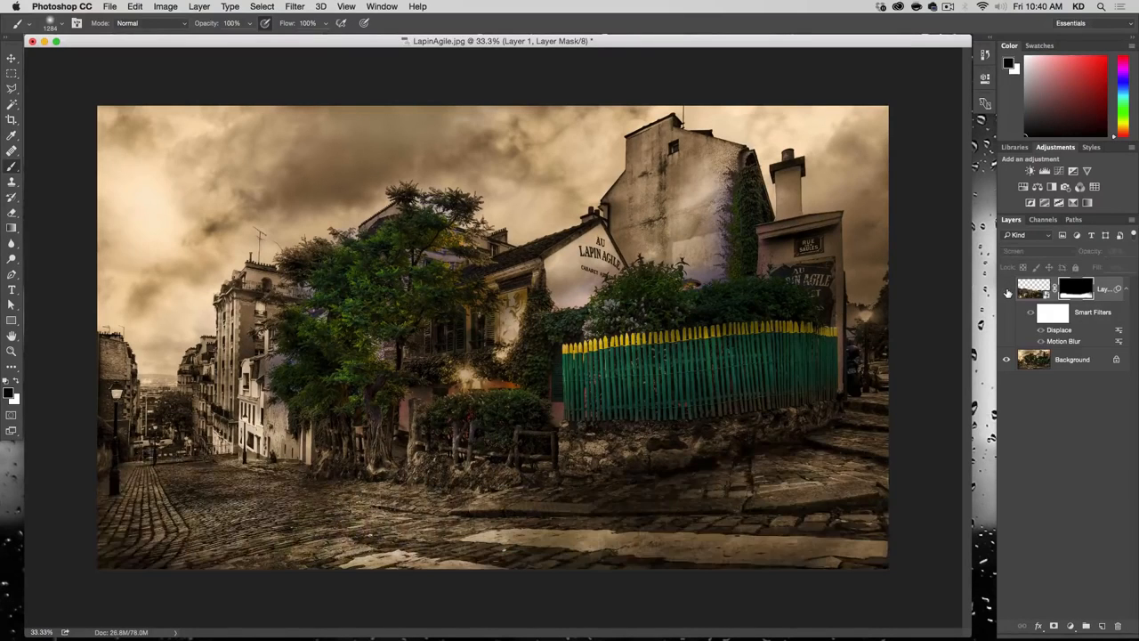
click(1006, 288)
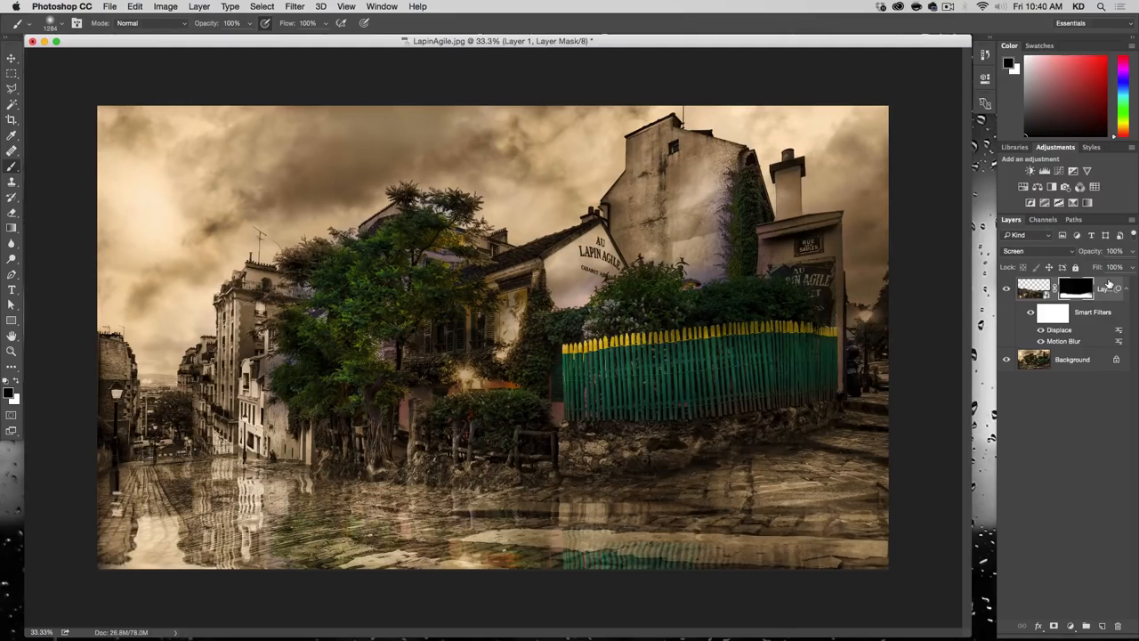
Step: In the reflection layer's blending options, split the Blend If black slider for Underlying Layer to 7 / 85
double_click(1108, 285)
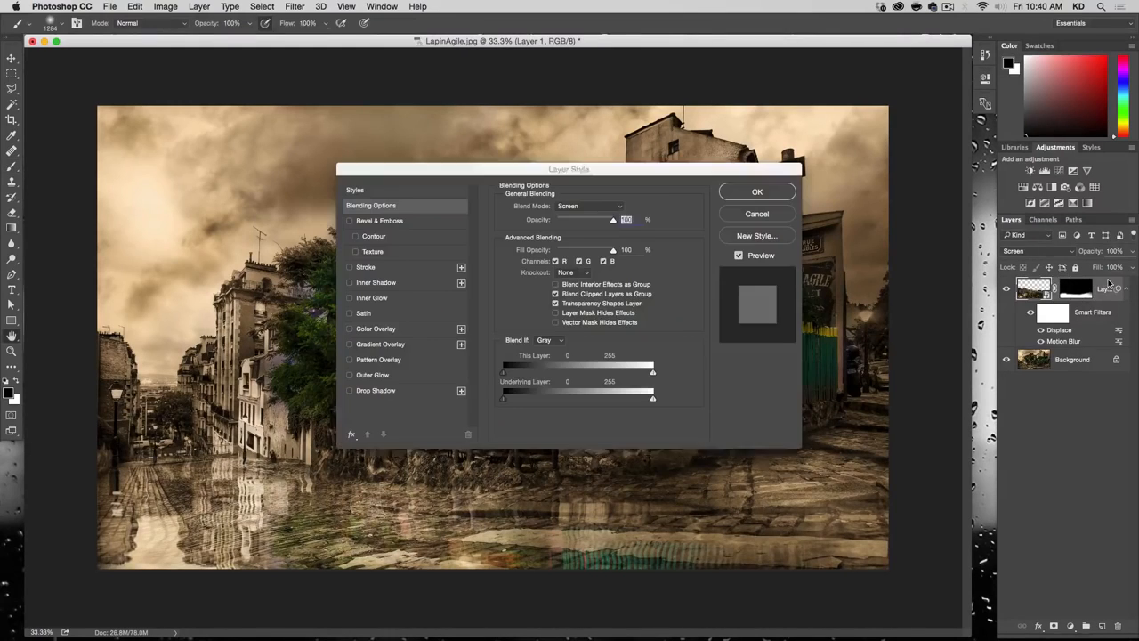
drag(610, 175, 650, 173)
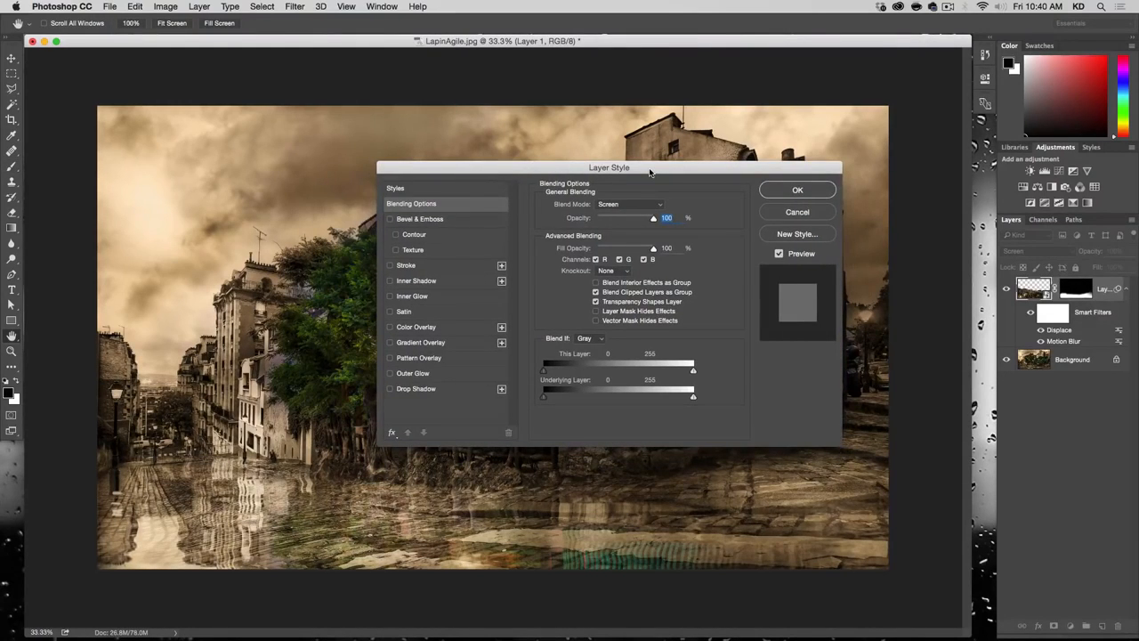
drag(570, 169, 589, 119)
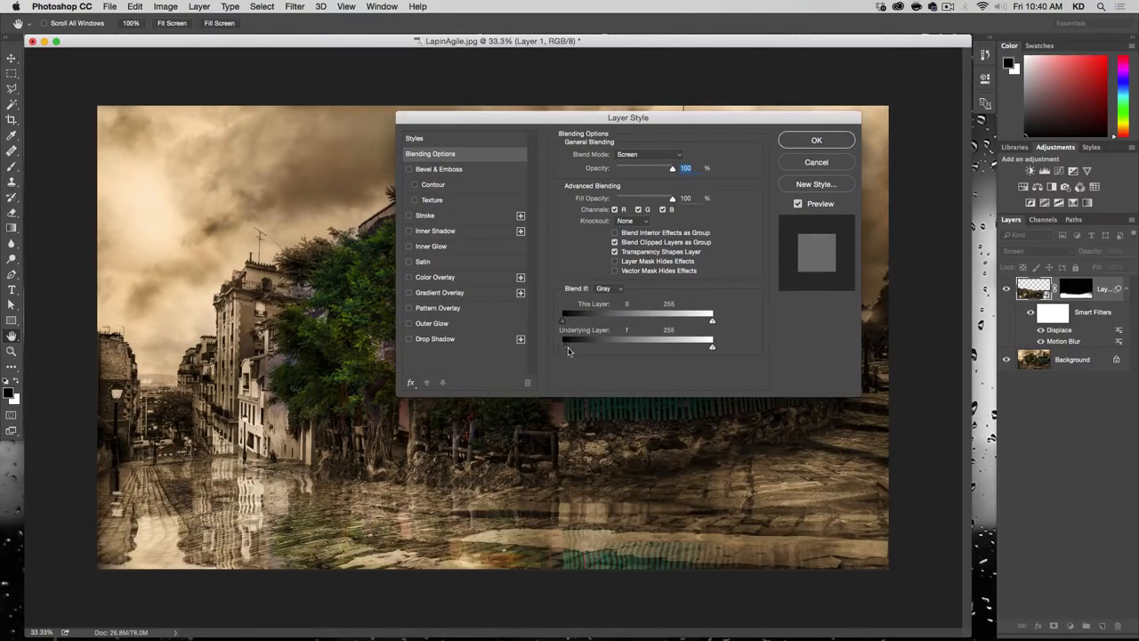
drag(567, 351, 608, 352)
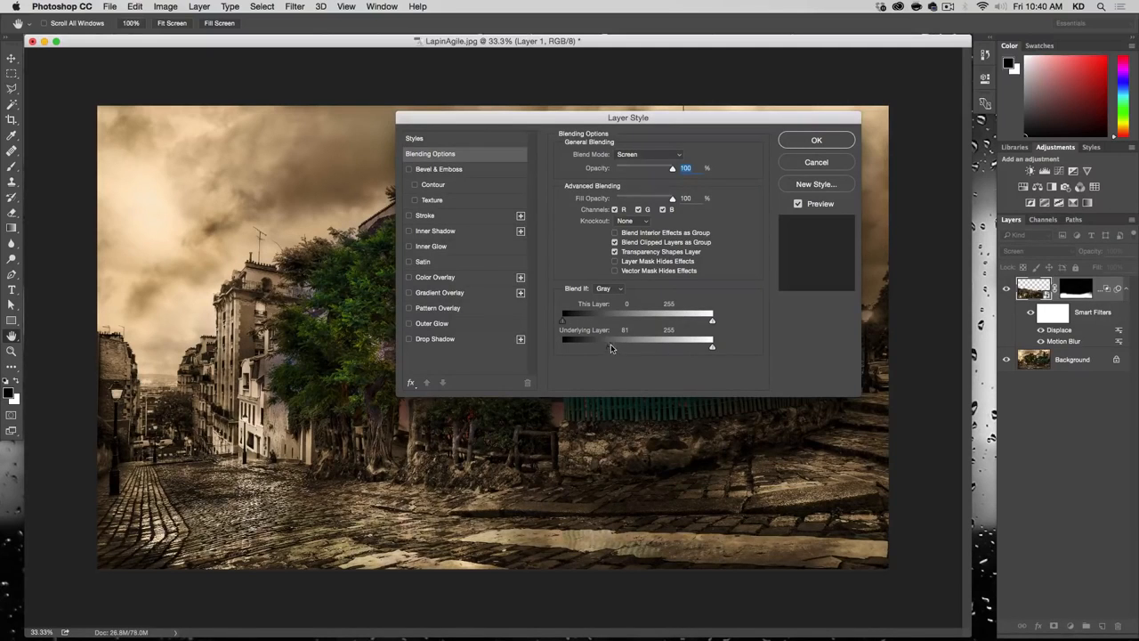
drag(609, 351, 574, 346)
key(alt)
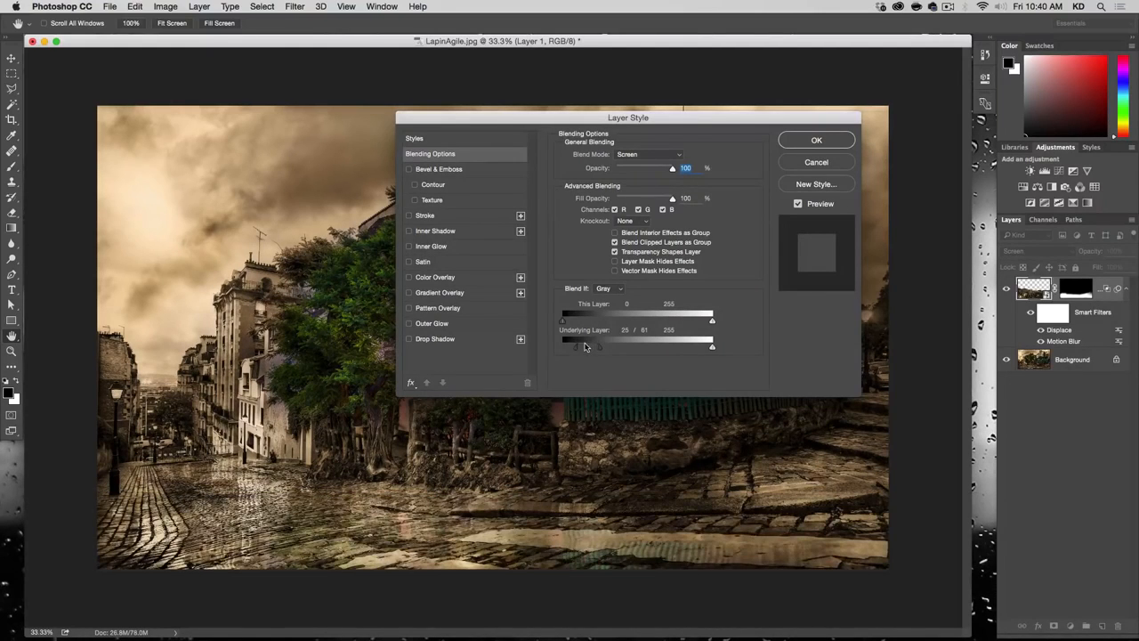
drag(573, 350, 613, 346)
Step: Compare the blending with the preview off and on, set the Underlying Layer black values to 0 / 68 and apply the layer style
click(825, 206)
click(825, 205)
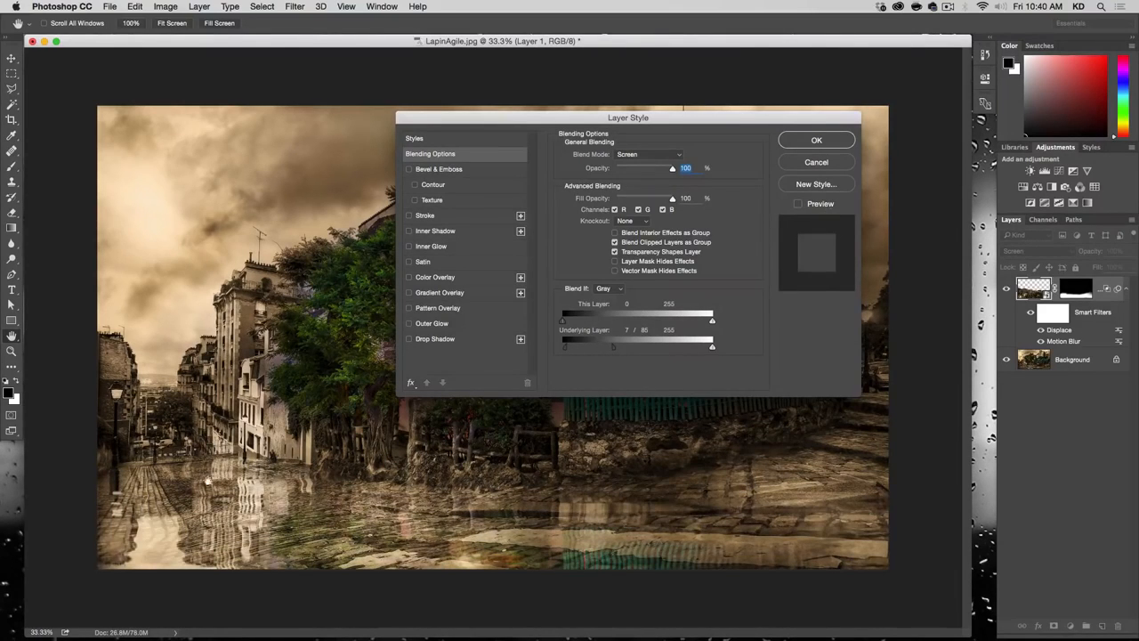
click(824, 205)
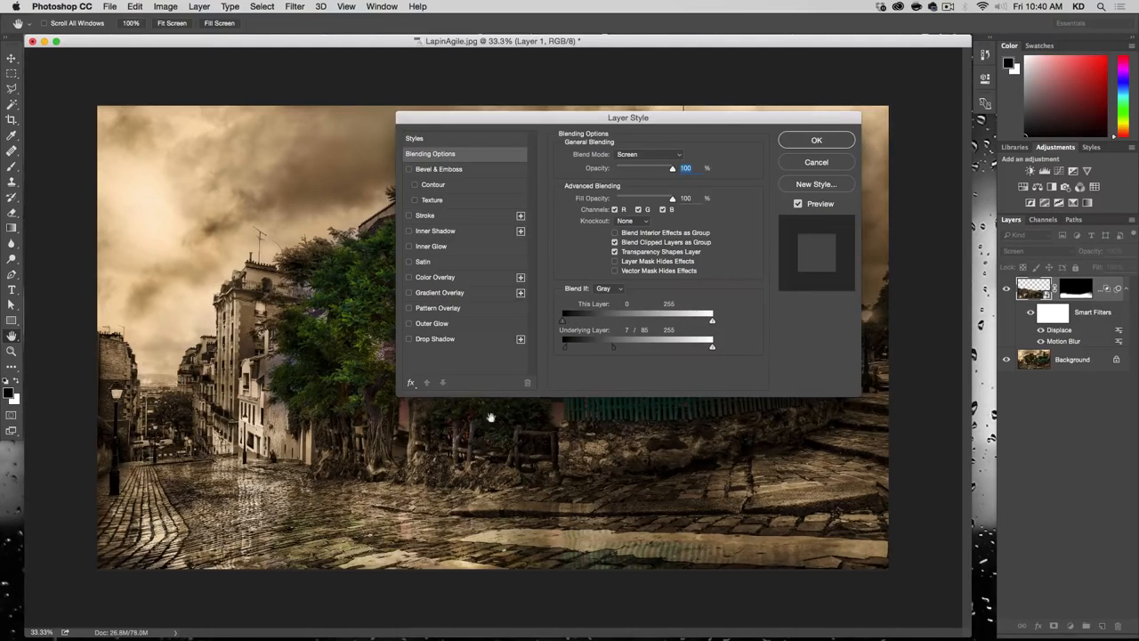
drag(565, 349, 552, 348)
mouse_move(615, 351)
mouse_down()
mouse_move(642, 346)
mouse_move(574, 347)
mouse_move(648, 347)
mouse_move(585, 354)
mouse_move(601, 354)
mouse_up()
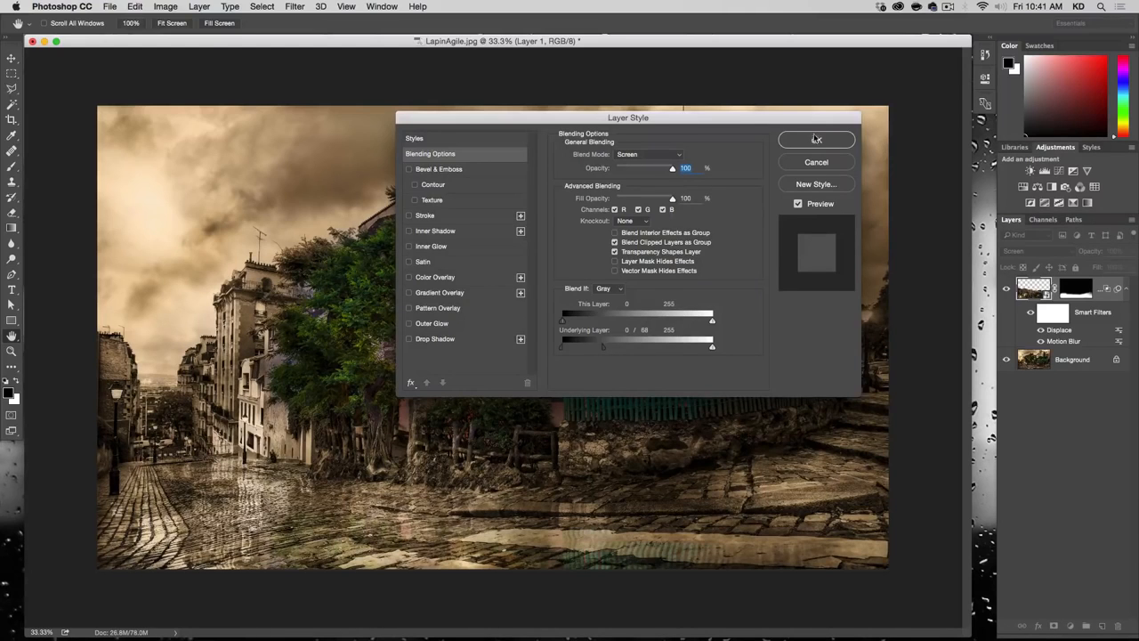
click(815, 138)
key(b)
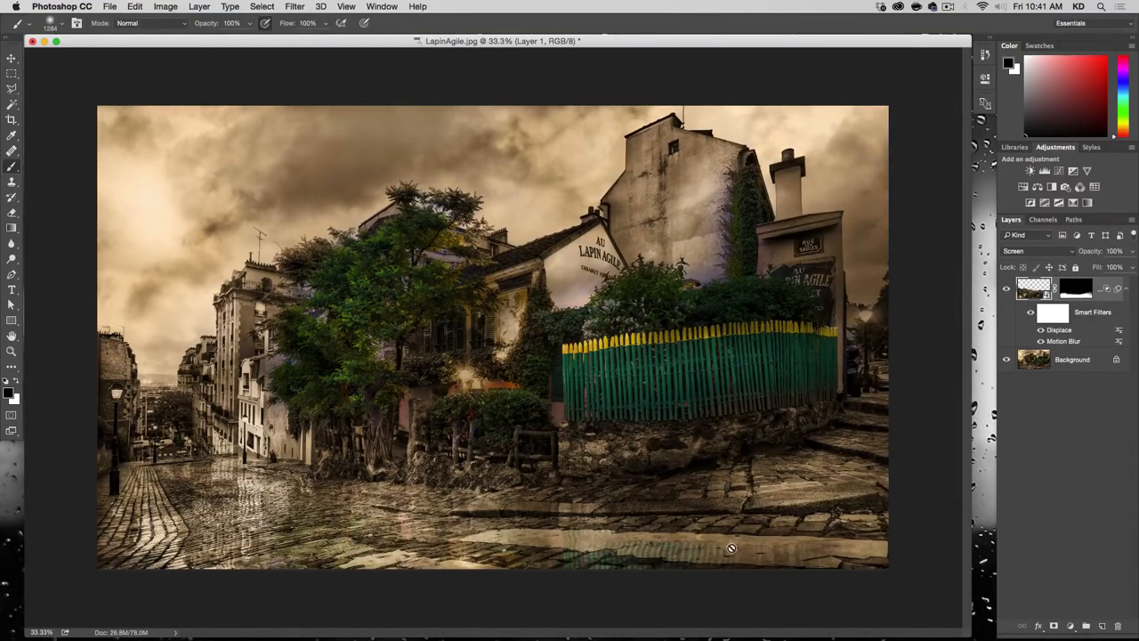
Step: Skew the reflection layer's right edge further down, apply the transform, and compare the image with the layer hidden and shown
key(alt+super+minus)
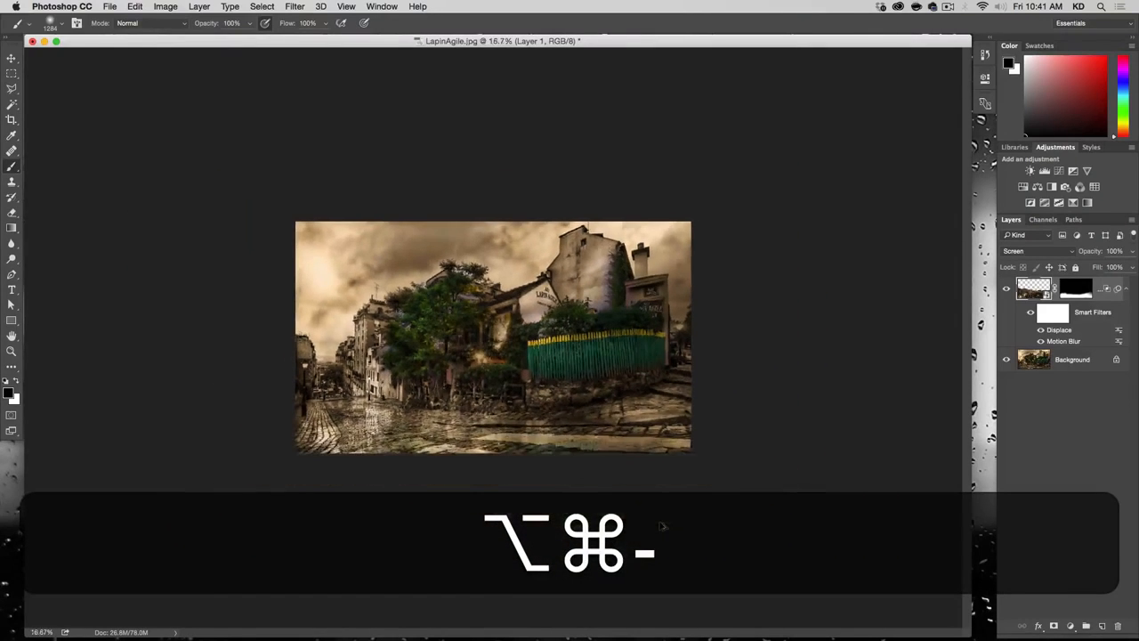
key(alt+super+minus)
key(alt+super+t)
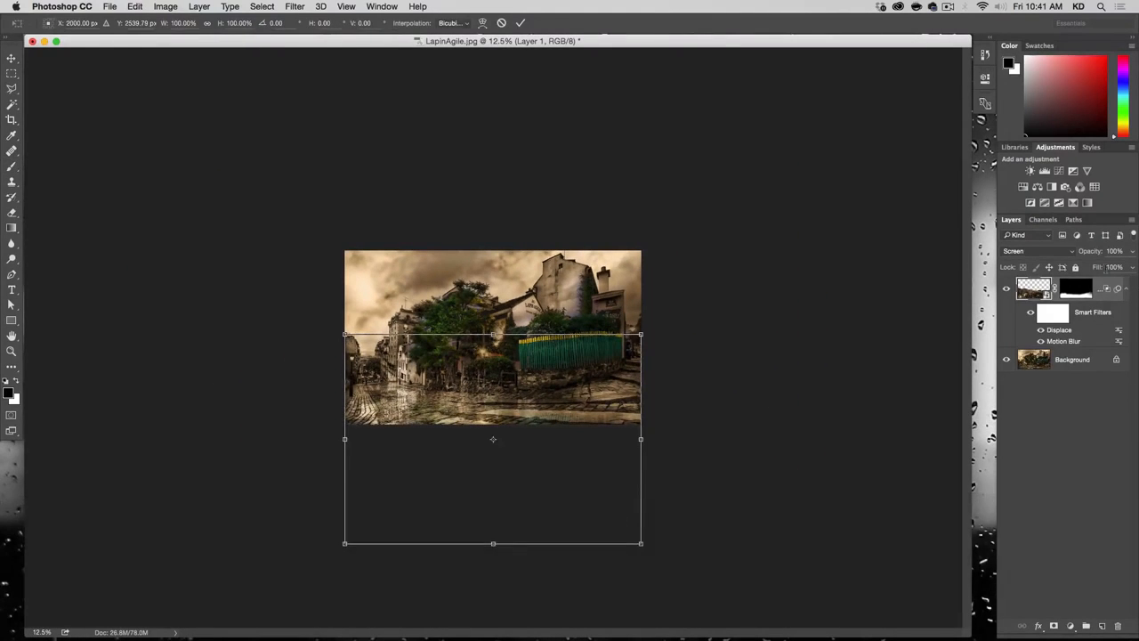
key(Escape)
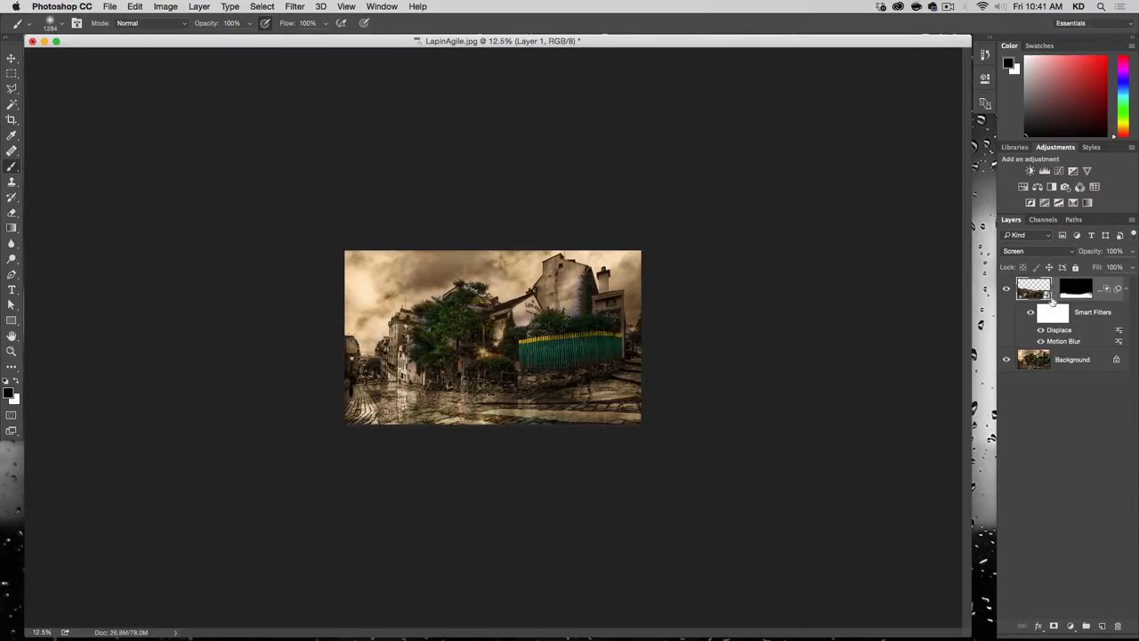
key(super+t)
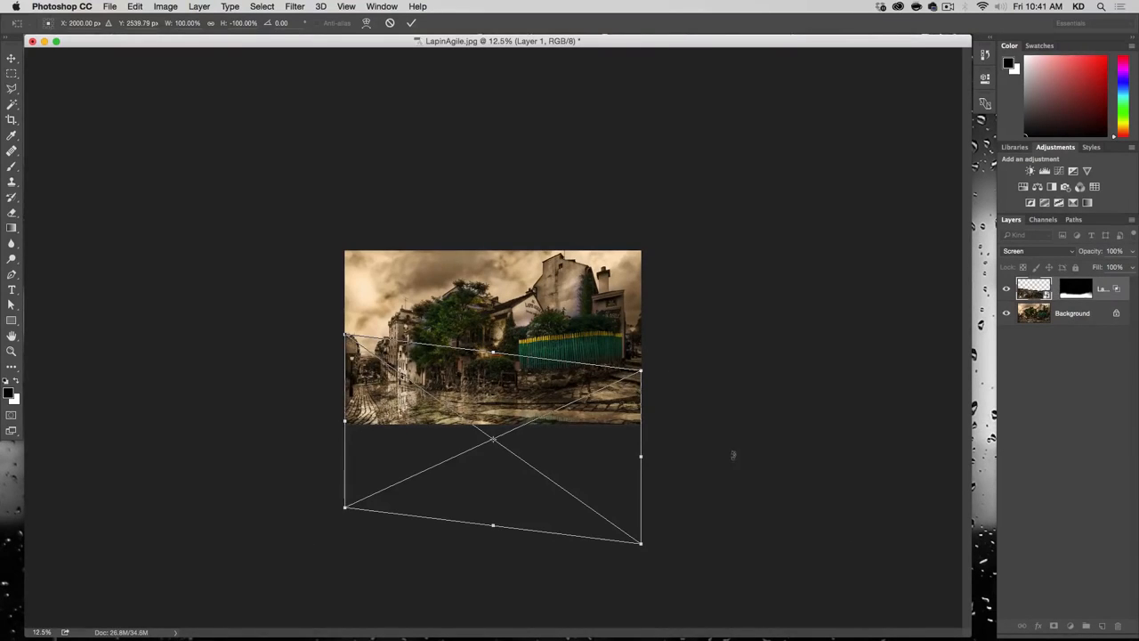
drag(642, 460, 640, 470)
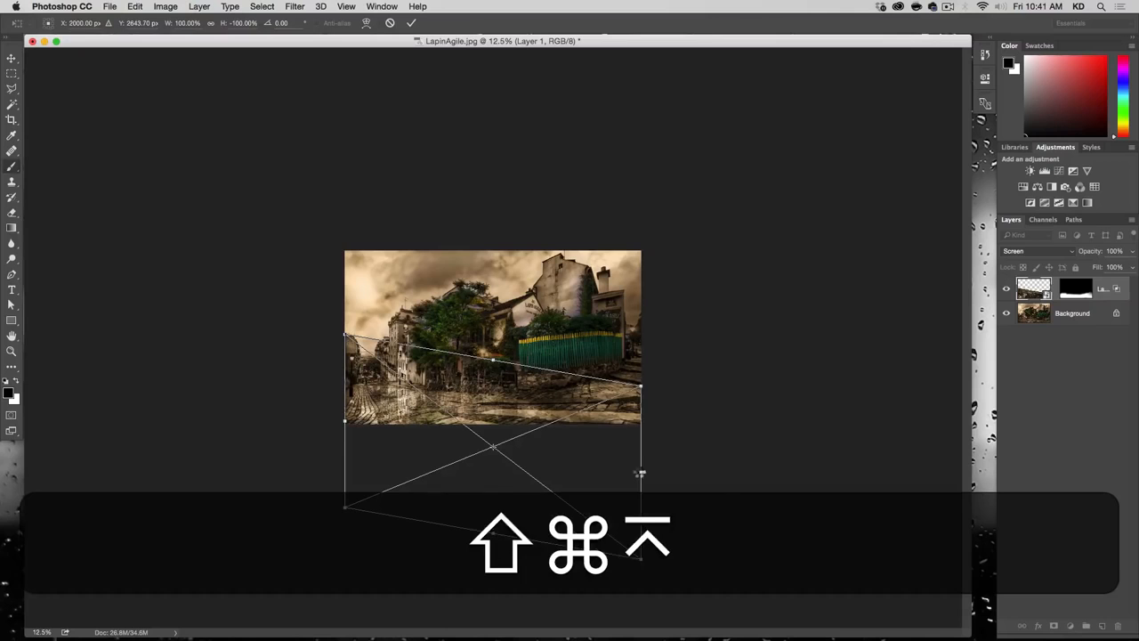
key(Return)
key(alt+super+plus)
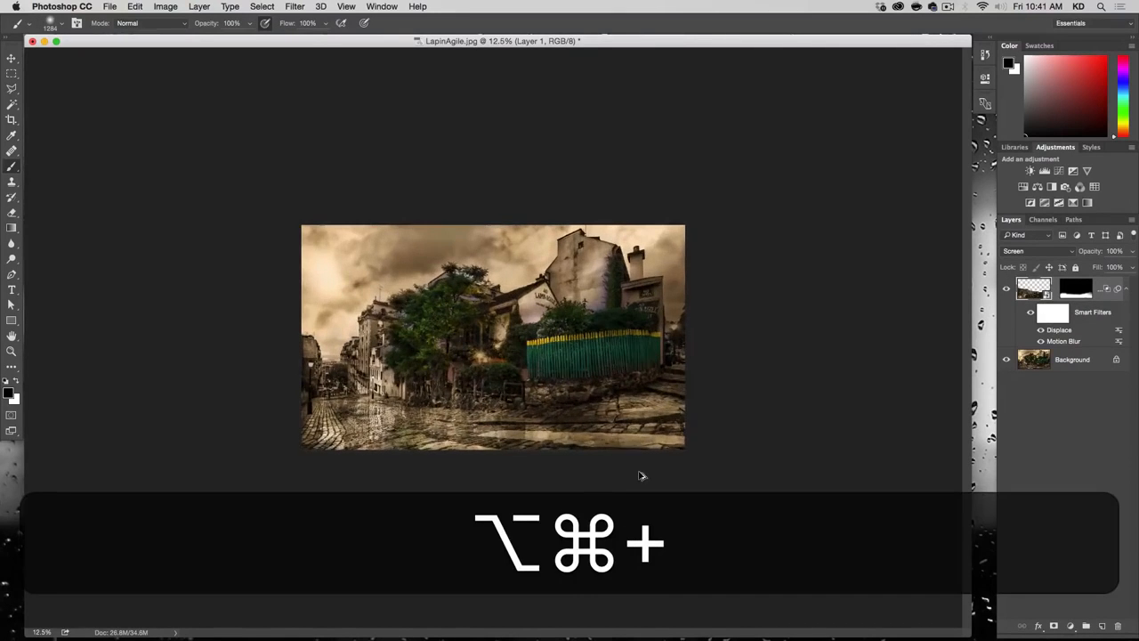
key(alt+super+plus)
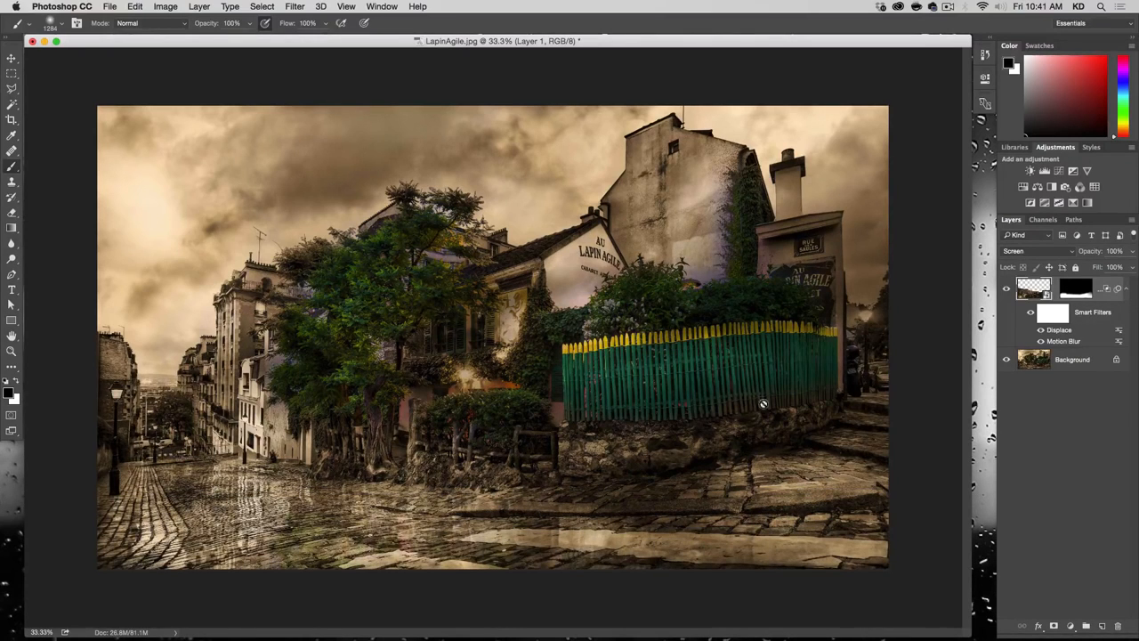
click(1006, 289)
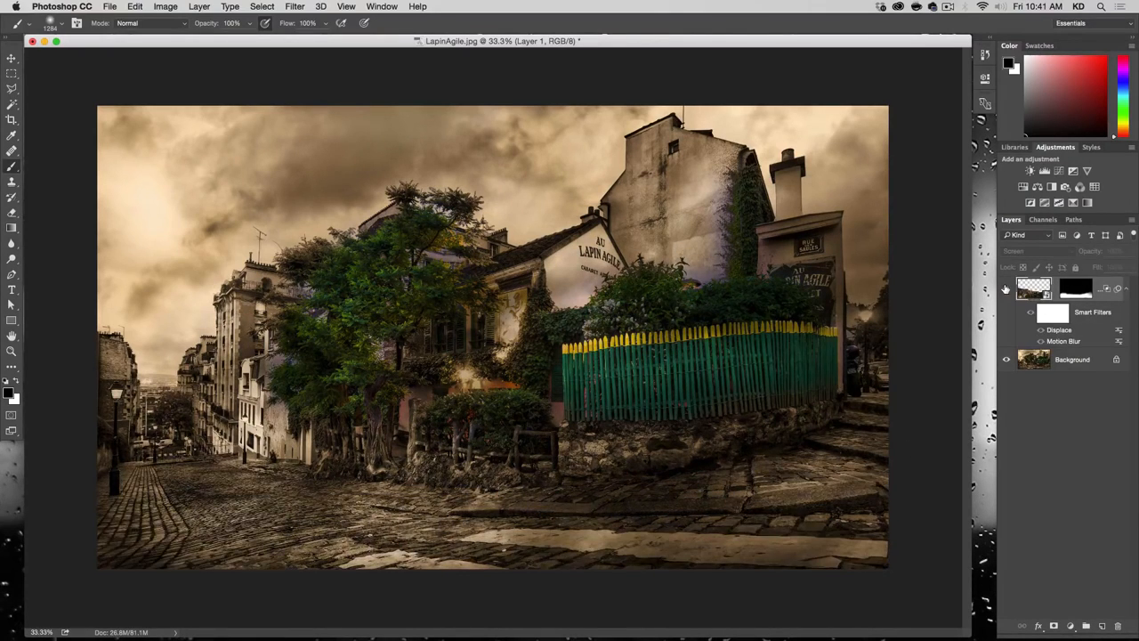
click(1006, 288)
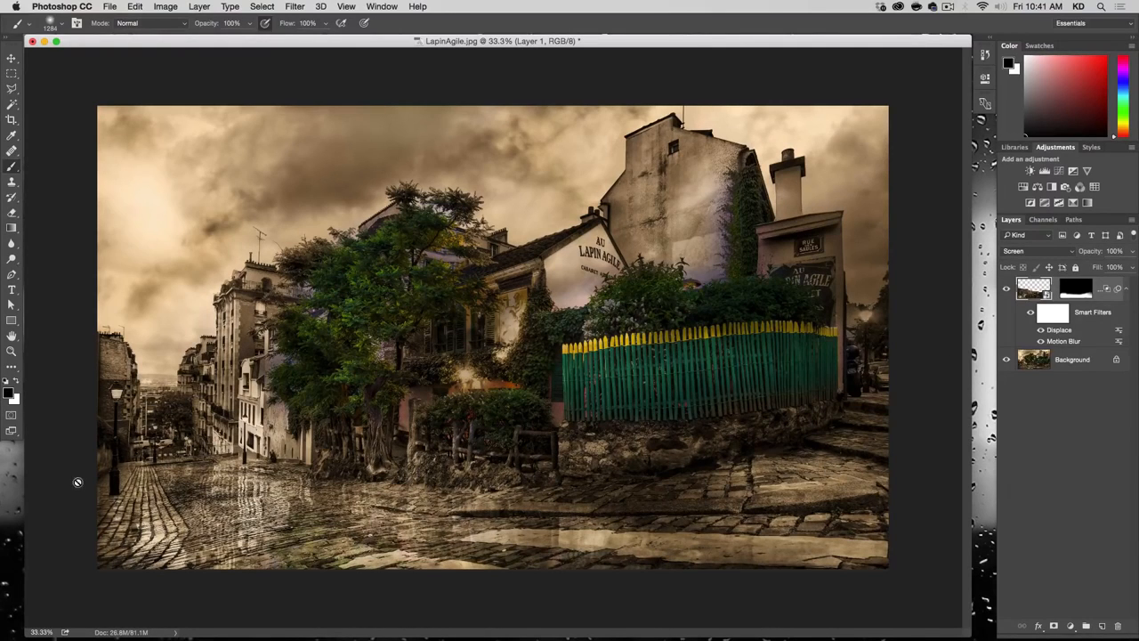